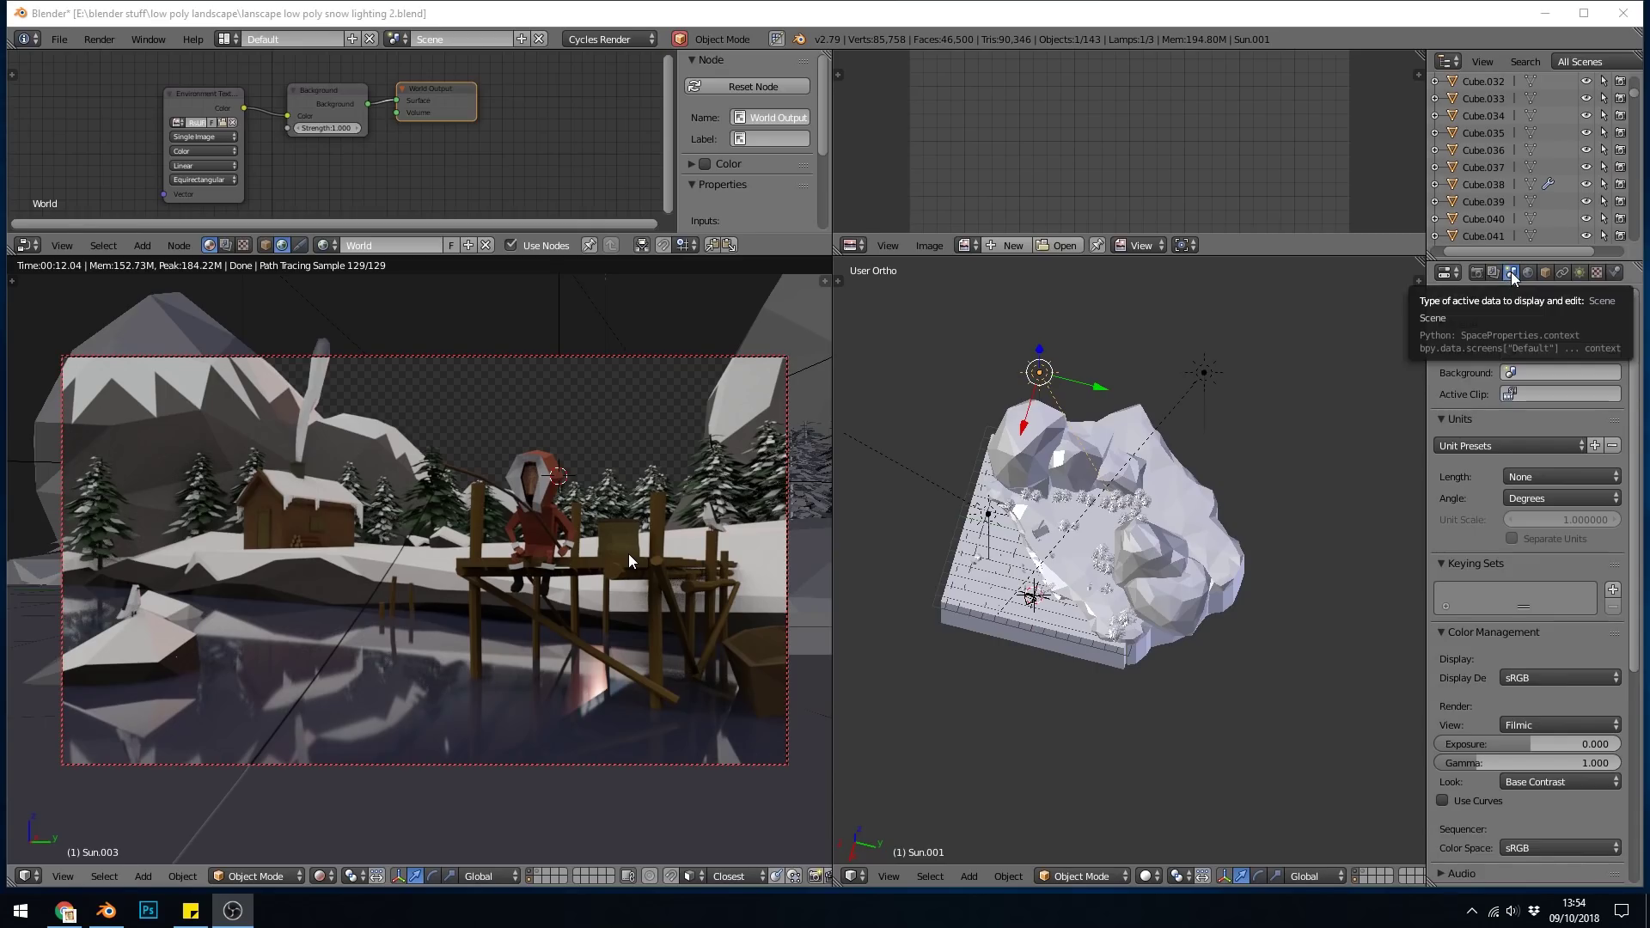
click(1531, 727)
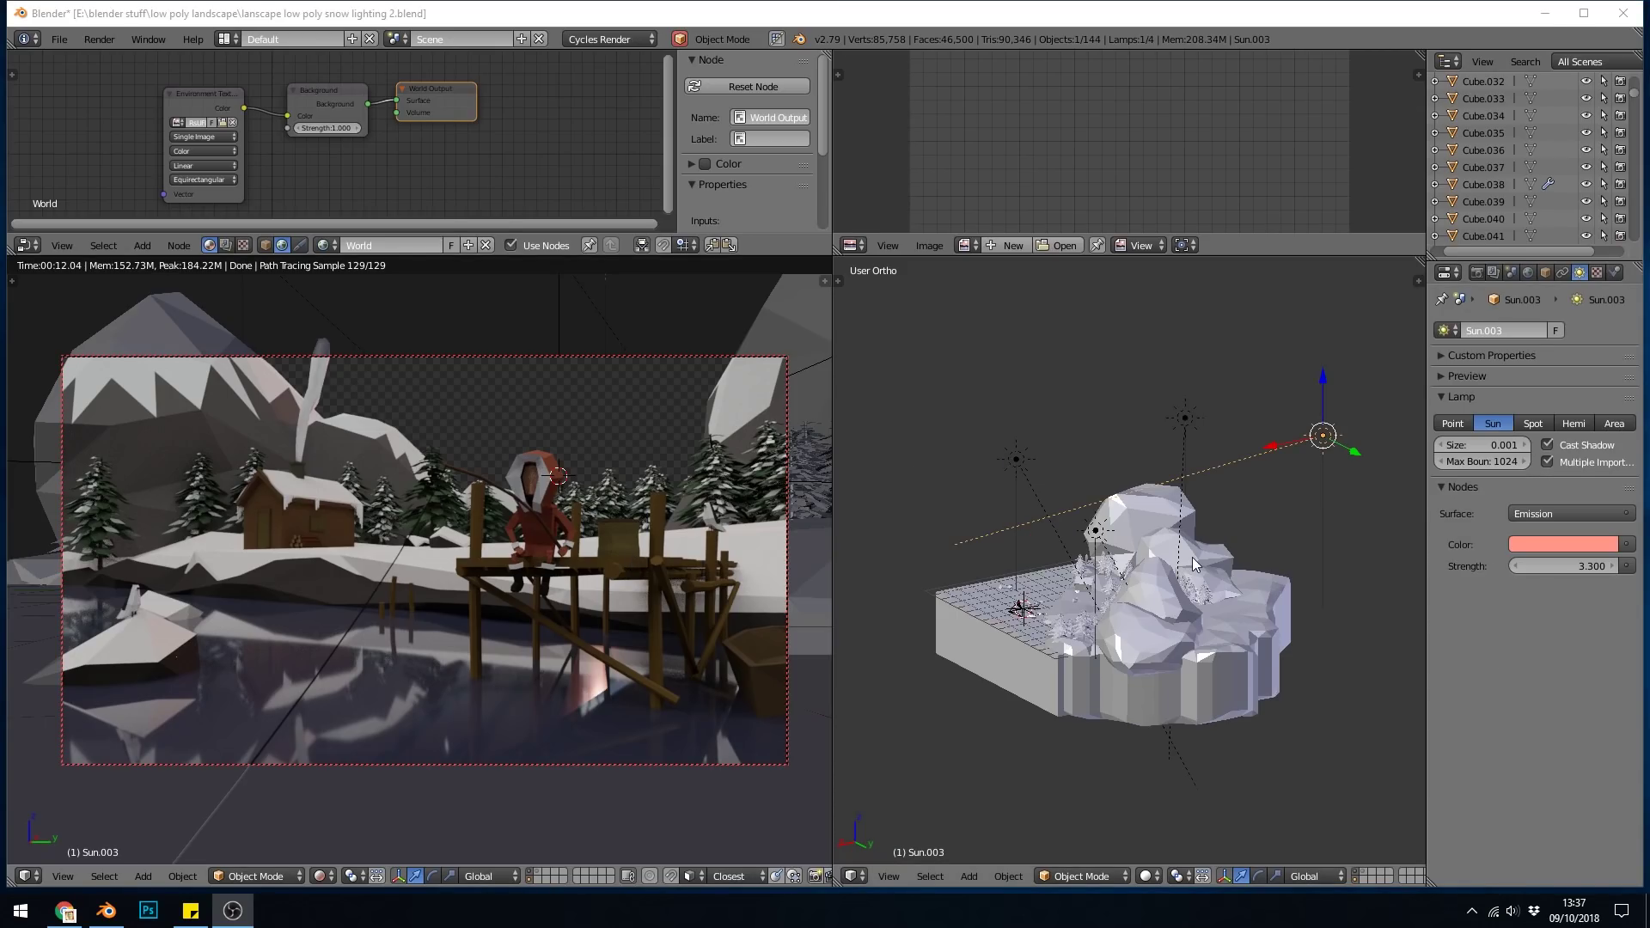
middle_drag(1193, 537, 1049, 703)
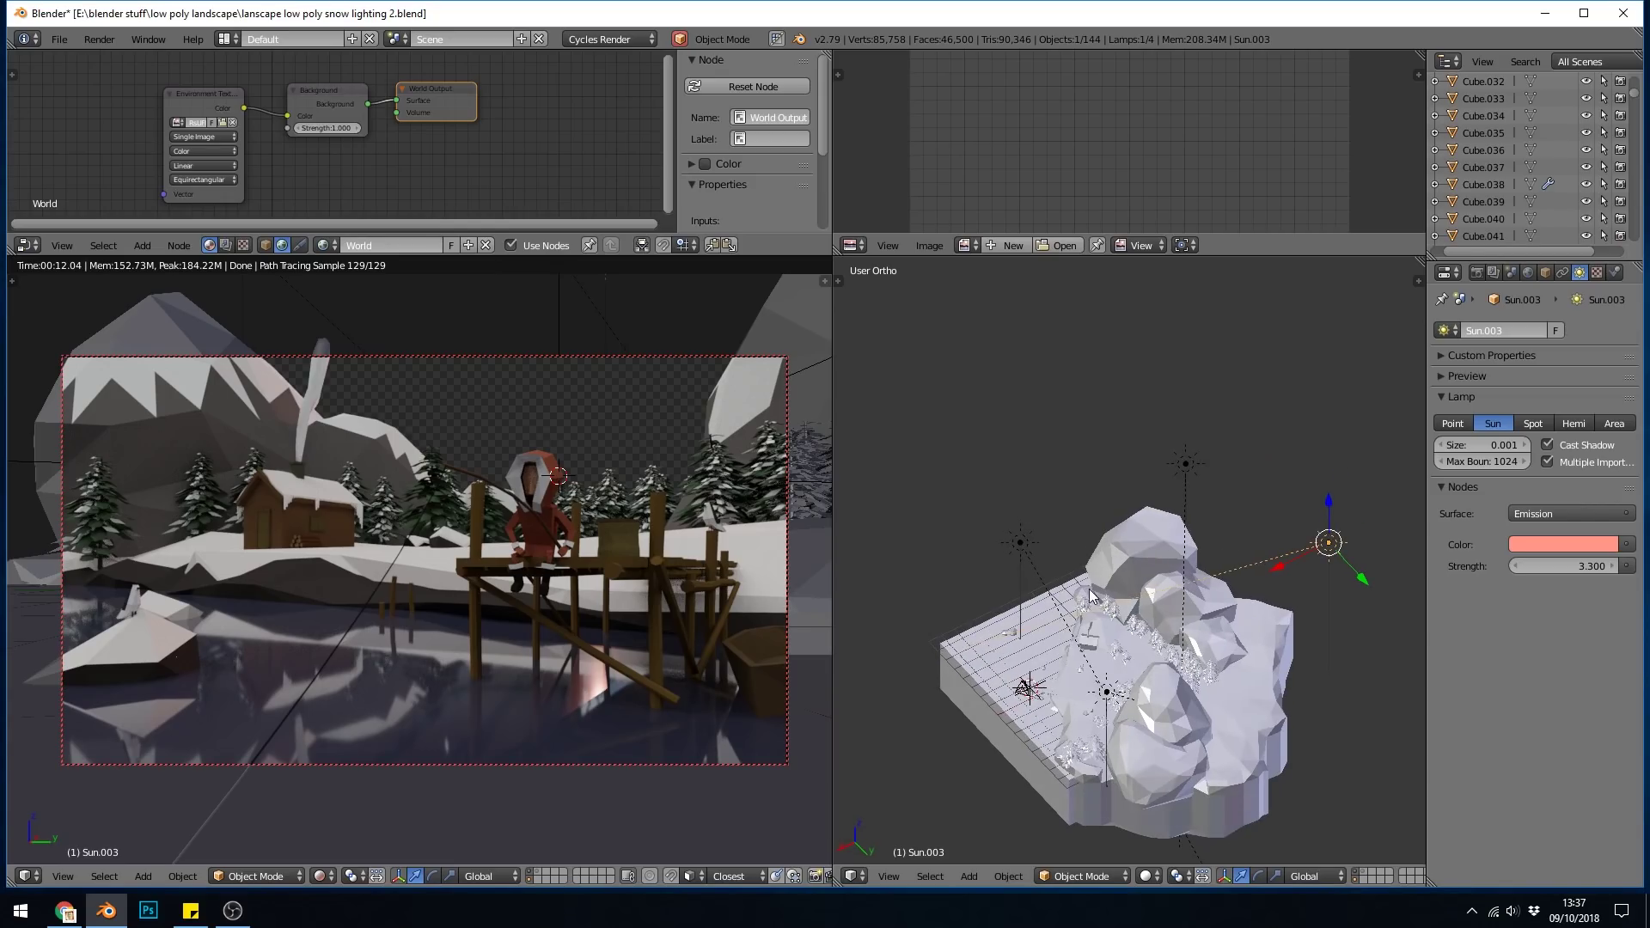
scroll(1246, 558, up, 4)
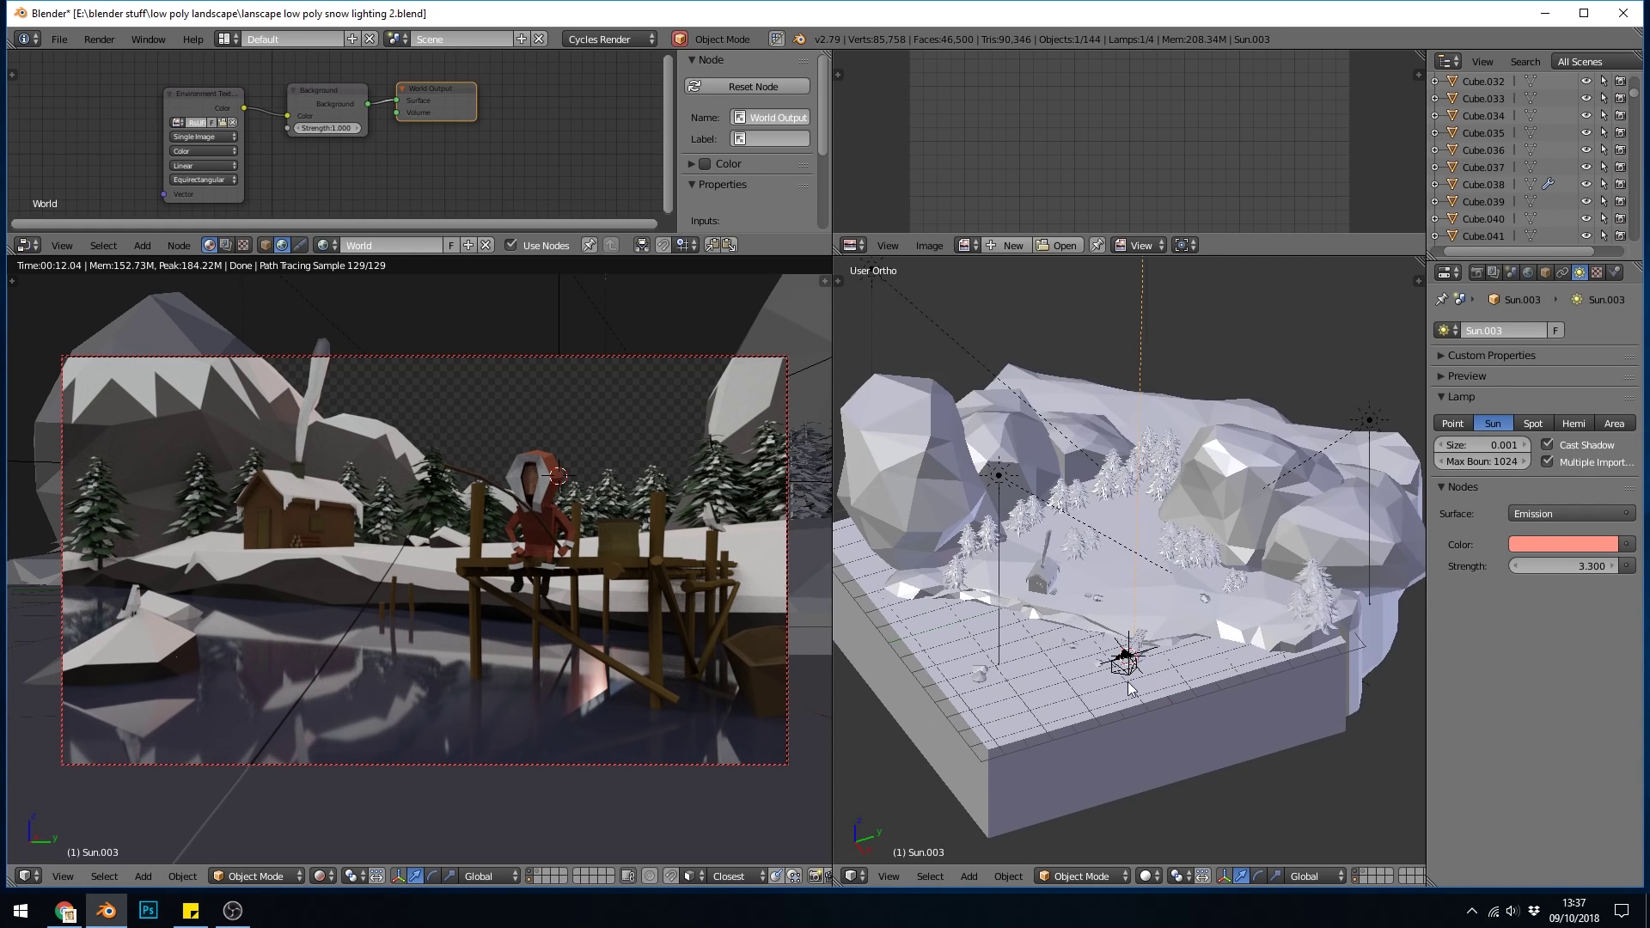
Select a dock plank, frame it with numpad period, and orbit and zoom to inspect the dock
right_click(1219, 611)
key(KP_Decimal)
scroll(1224, 610, down, 3)
middle_drag(1225, 610, 1099, 598)
scroll(1079, 588, up, 3)
scroll(1099, 598, down, 3)
scroll(1098, 597, up, 3)
Select dock piece Cube.076 and scroll to its material list
right_click(1115, 672)
scroll(1108, 668, down, 3)
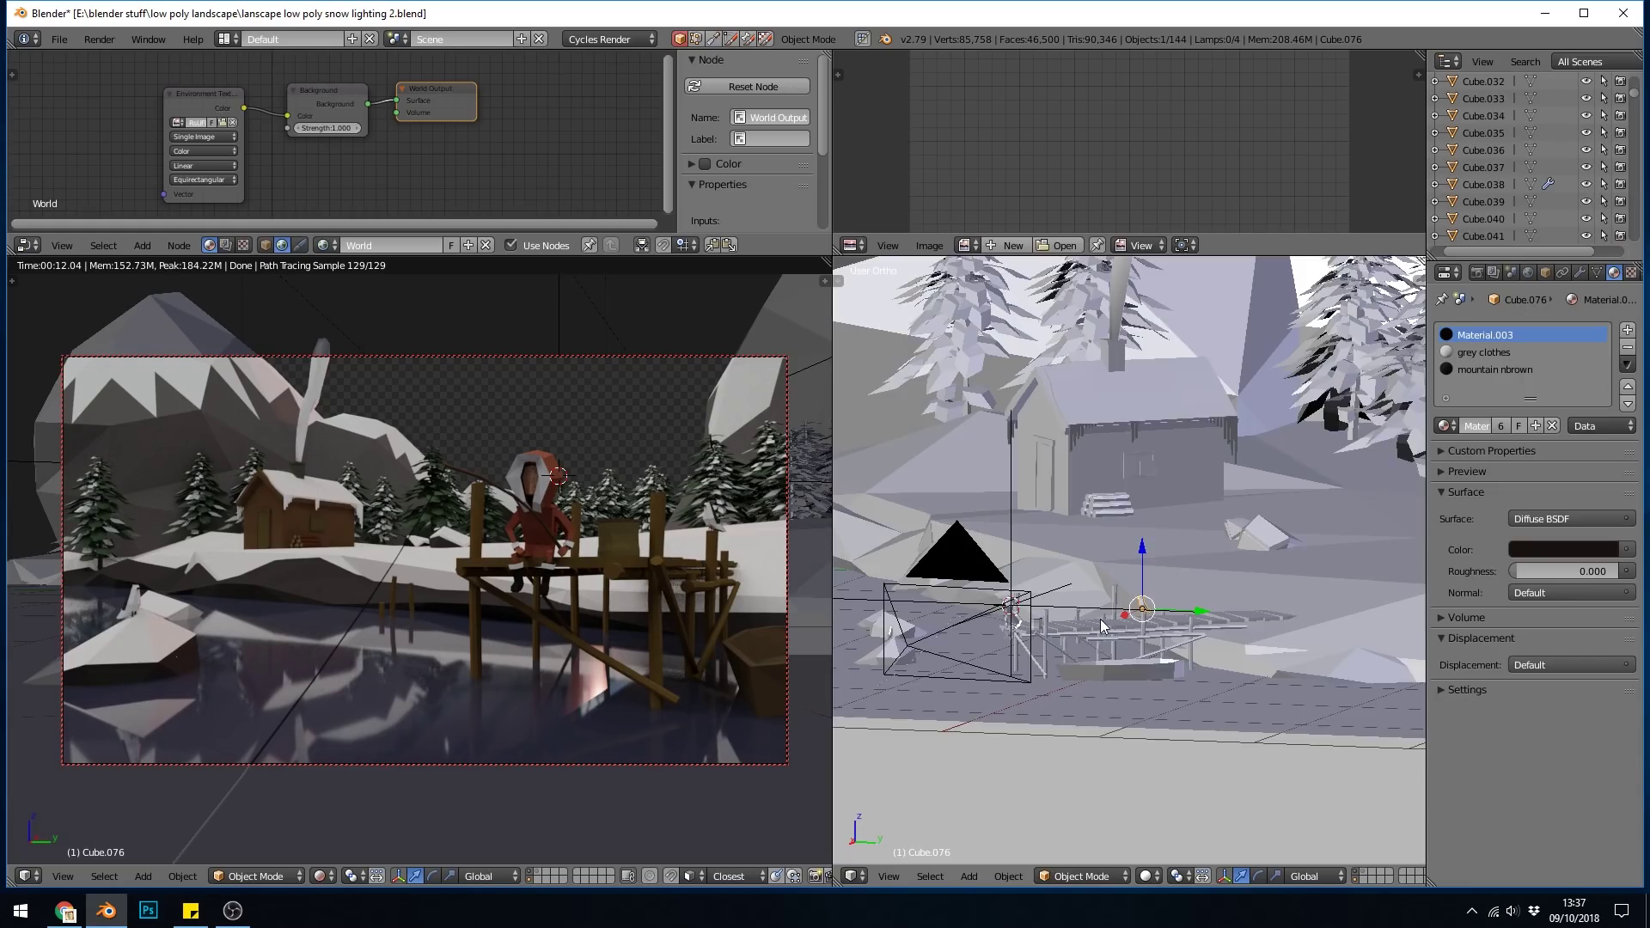
scroll(1100, 618, down, 6)
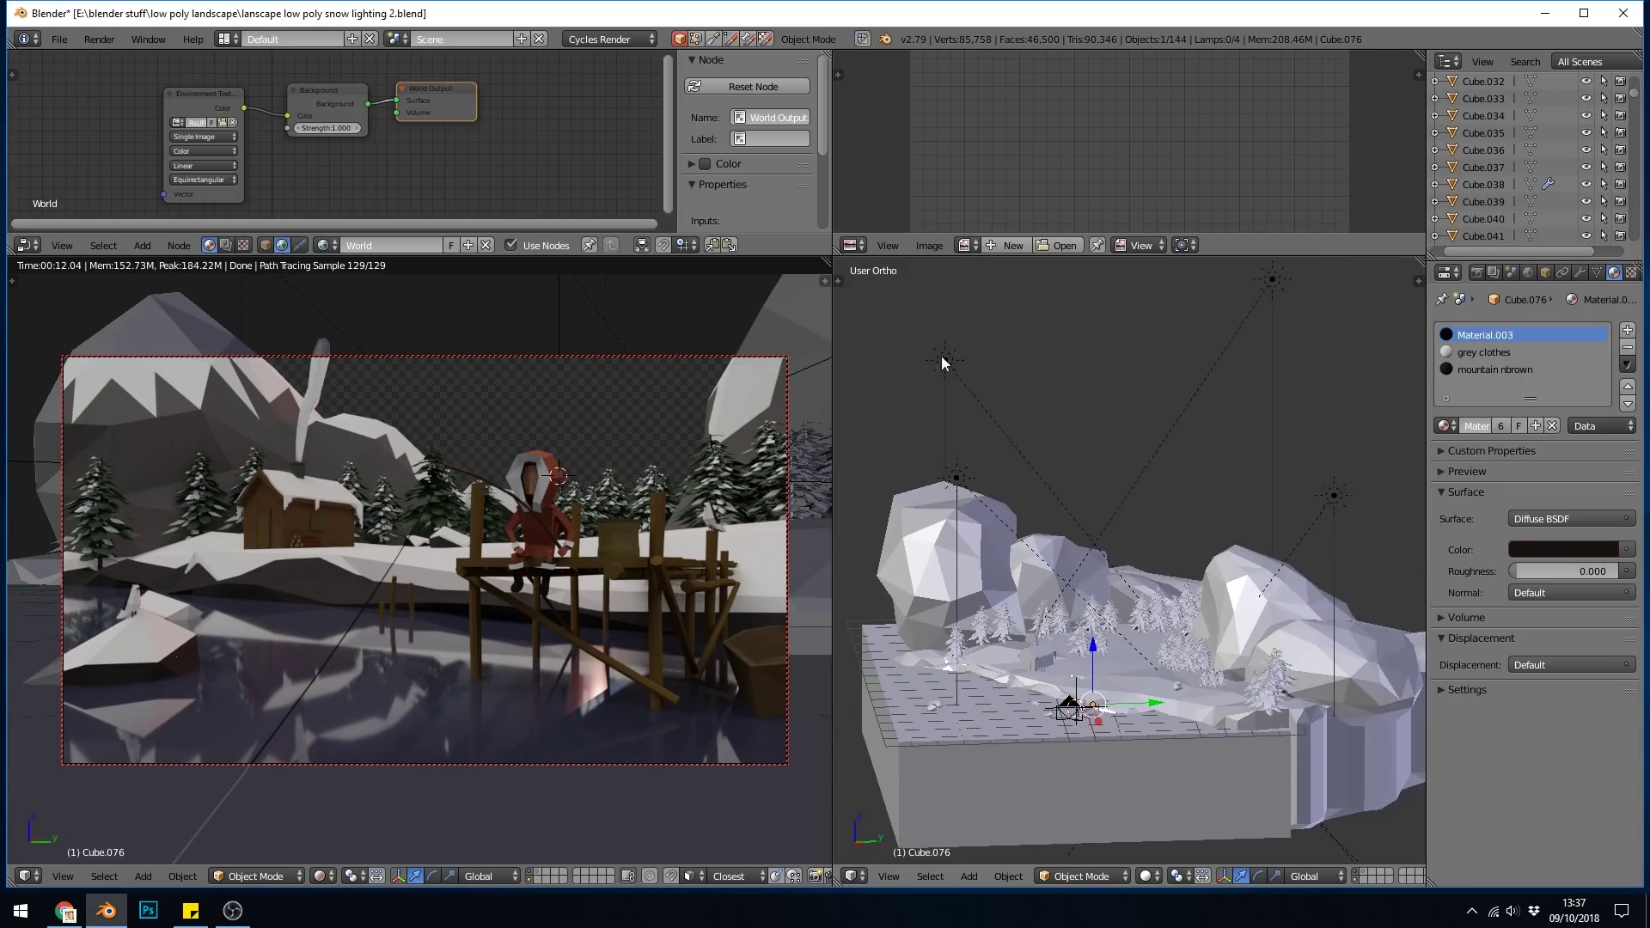
scroll(1384, 509, down, 2)
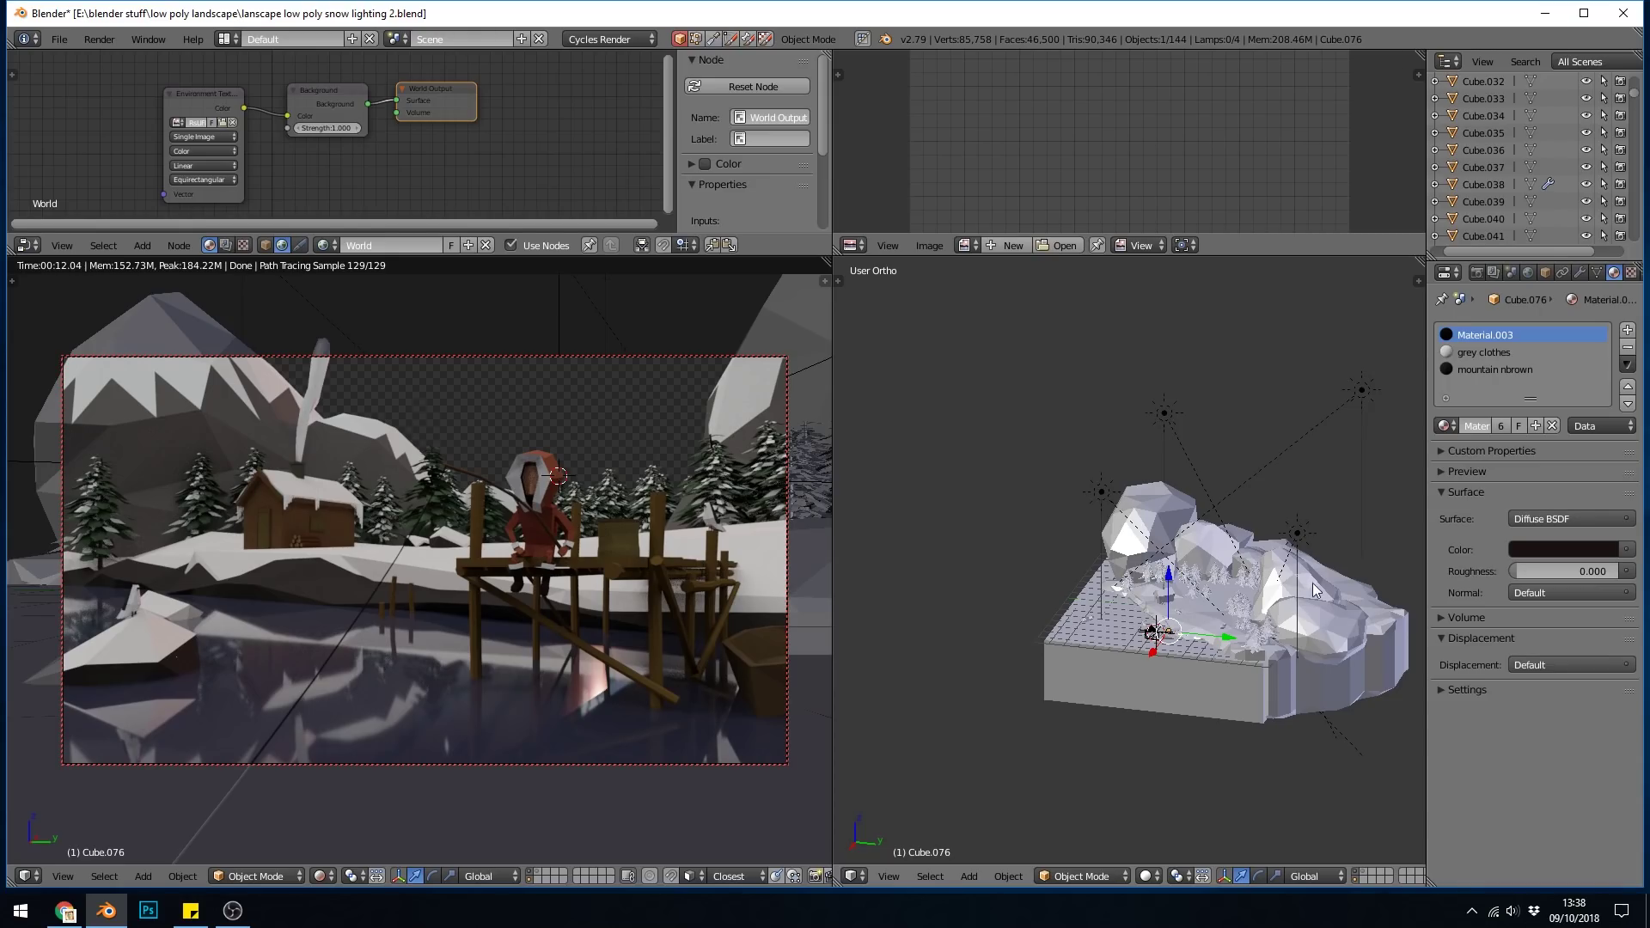
Compare the salmon and white sun lamps' properties, ending on the white Sun lamp
right_click(1364, 391)
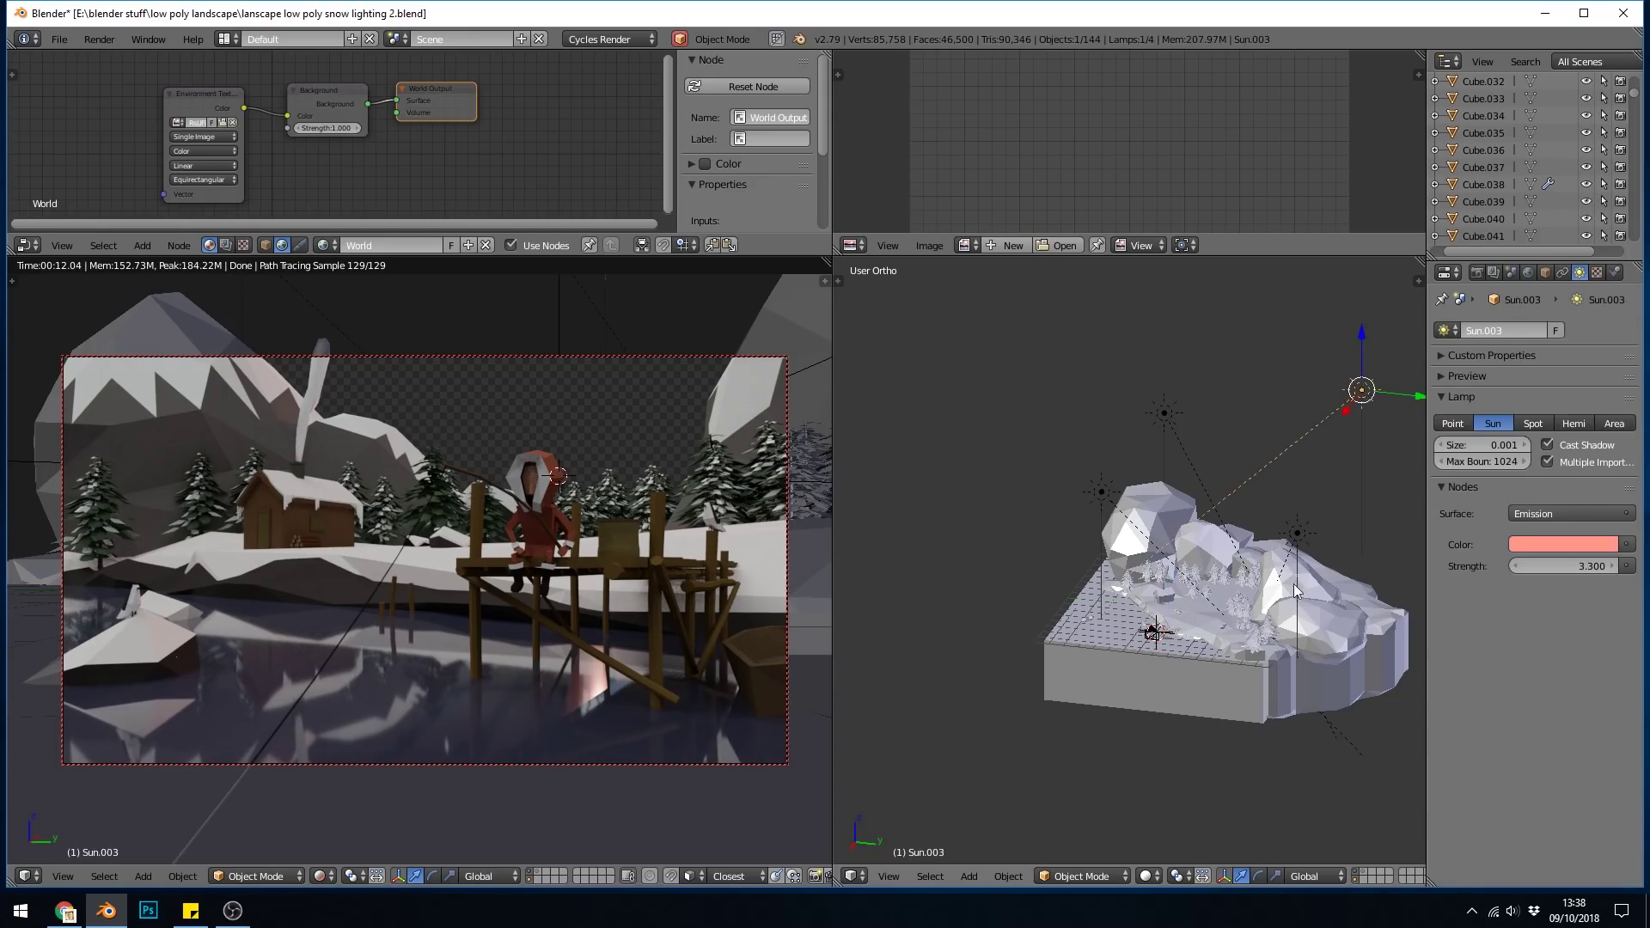
middle_drag(1366, 397, 1240, 361)
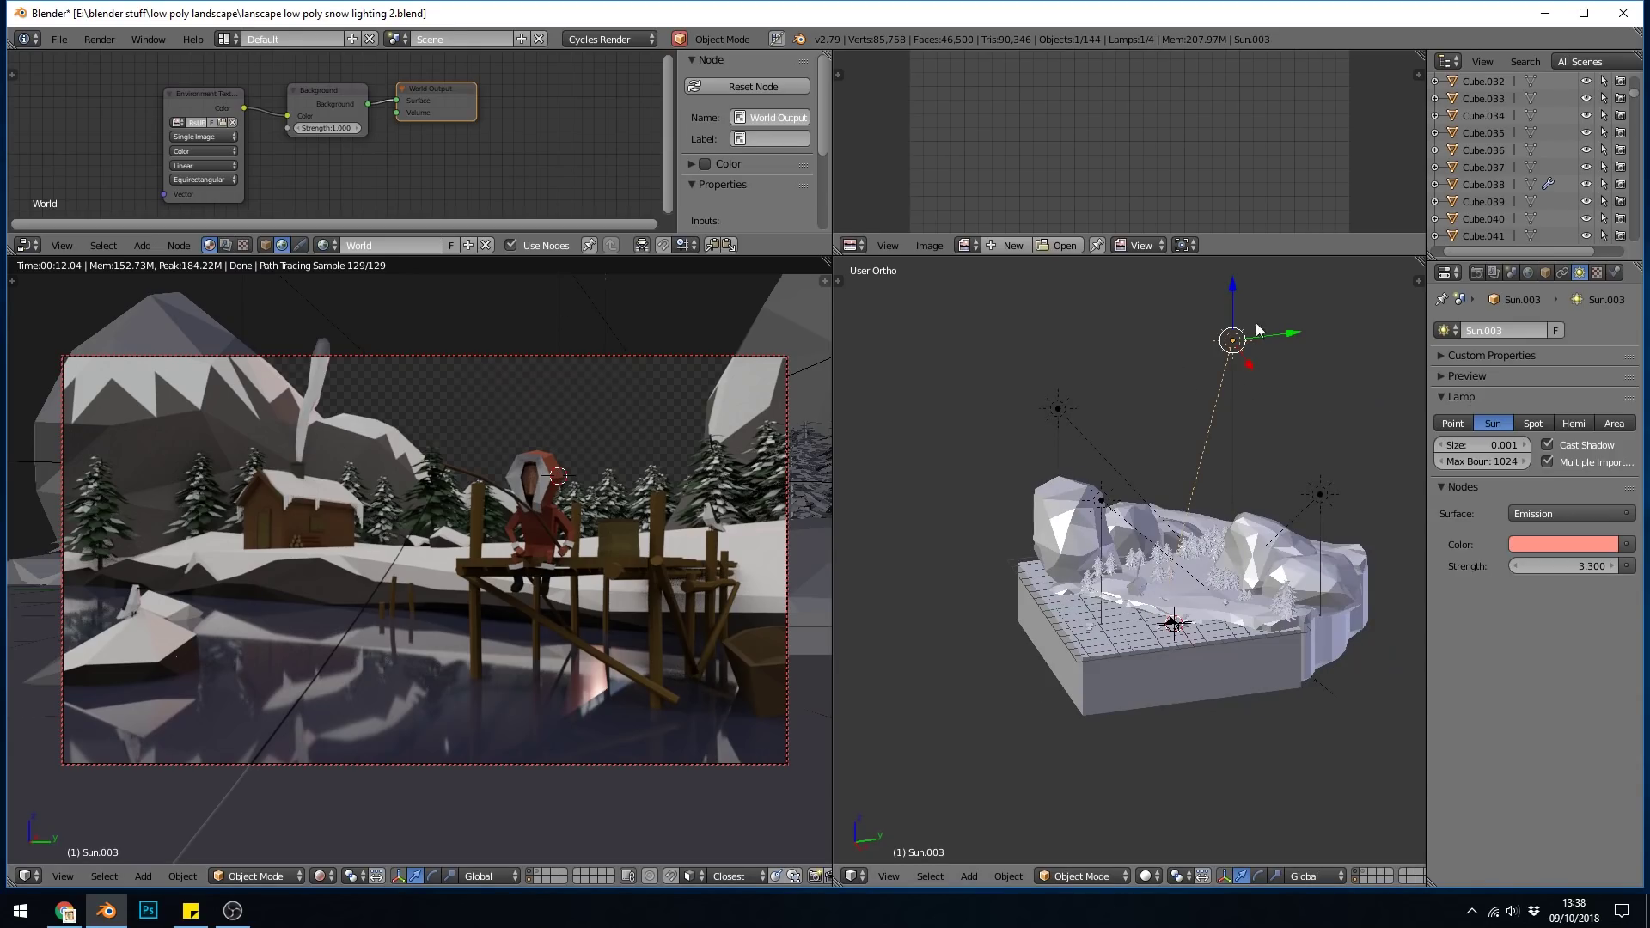
click(1057, 409)
click(1101, 500)
click(1319, 496)
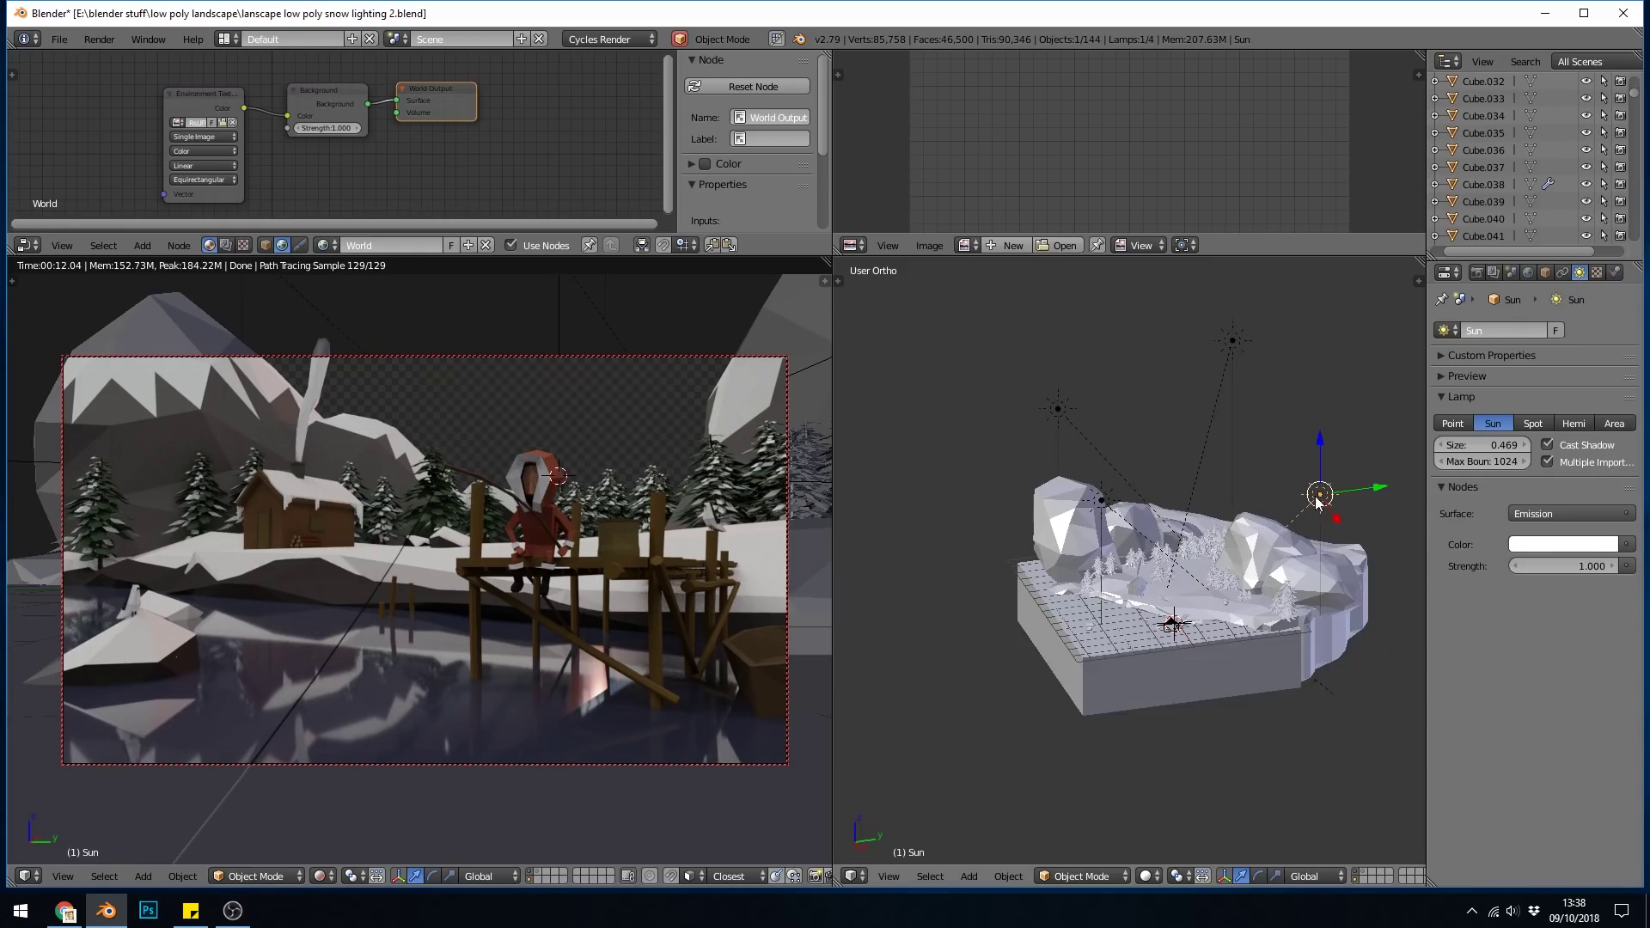
click(1235, 339)
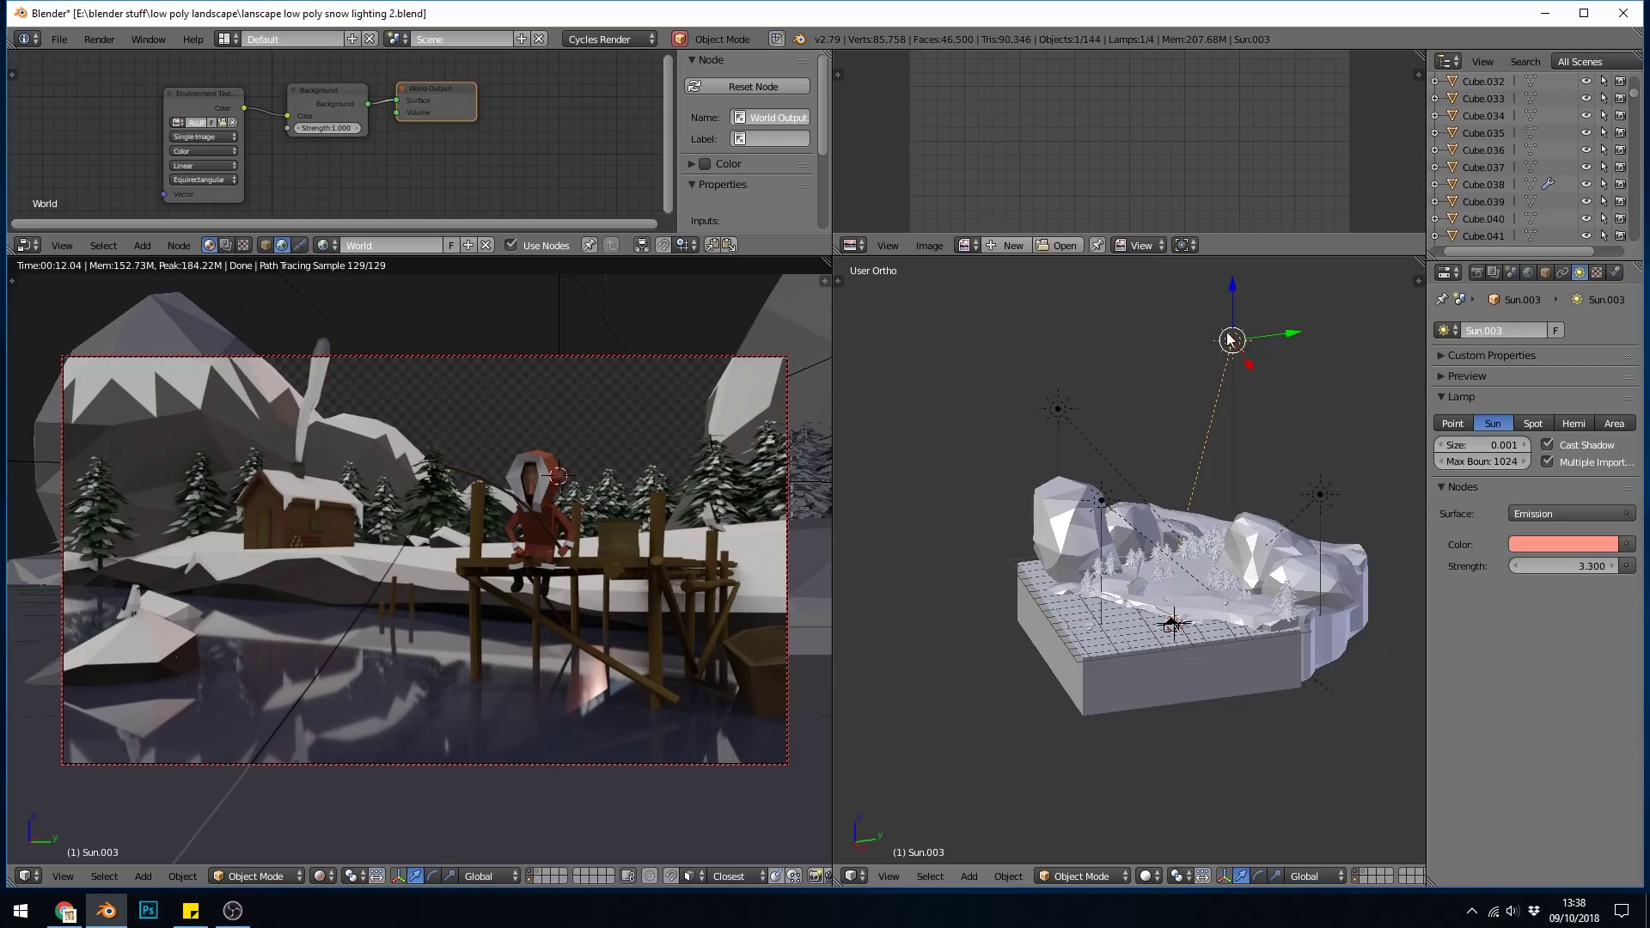
right_click(1314, 495)
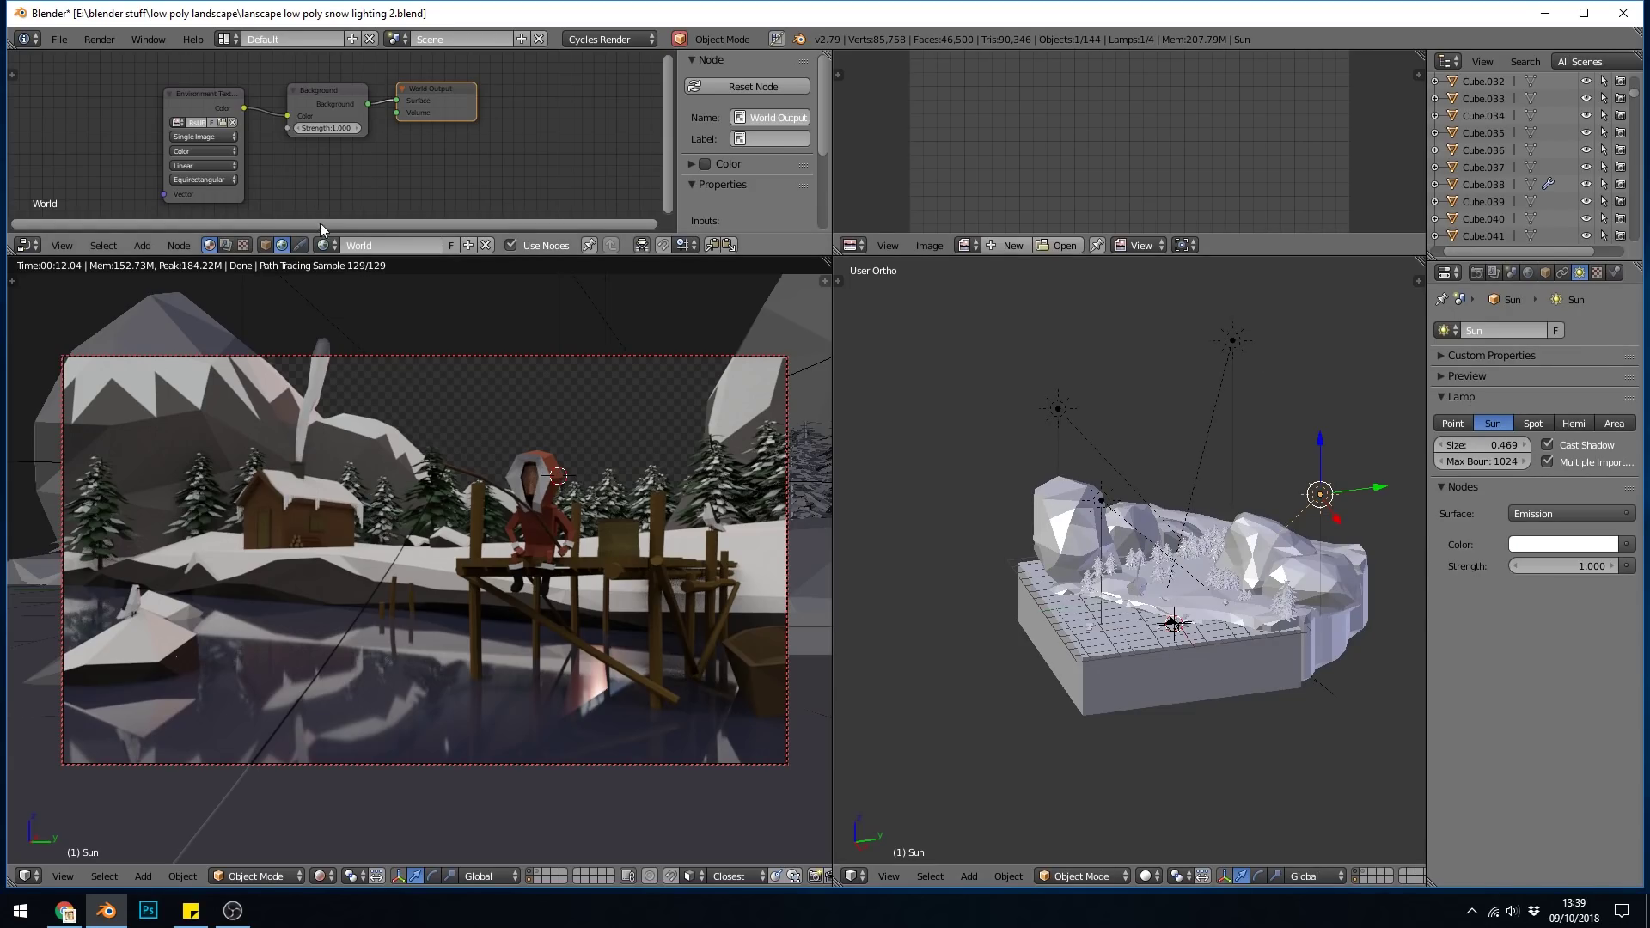
right_click(210, 185)
Add an Environment Texture node to the world nodes with Shift+A and browse for its image
click(38, 244)
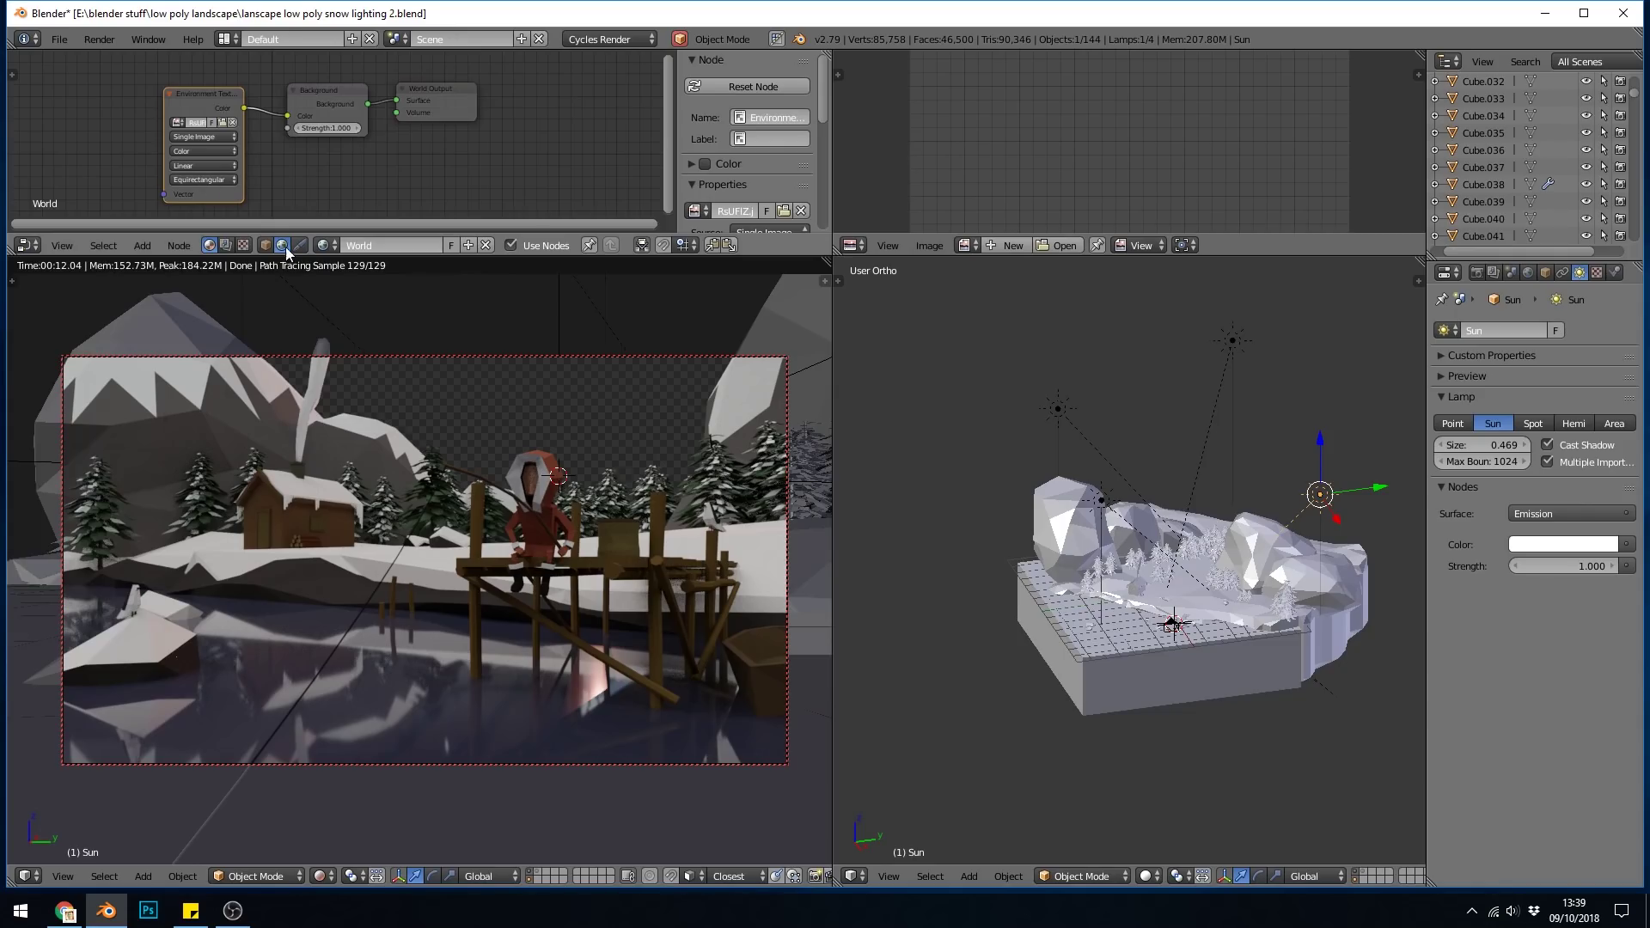
drag(208, 95, 210, 88)
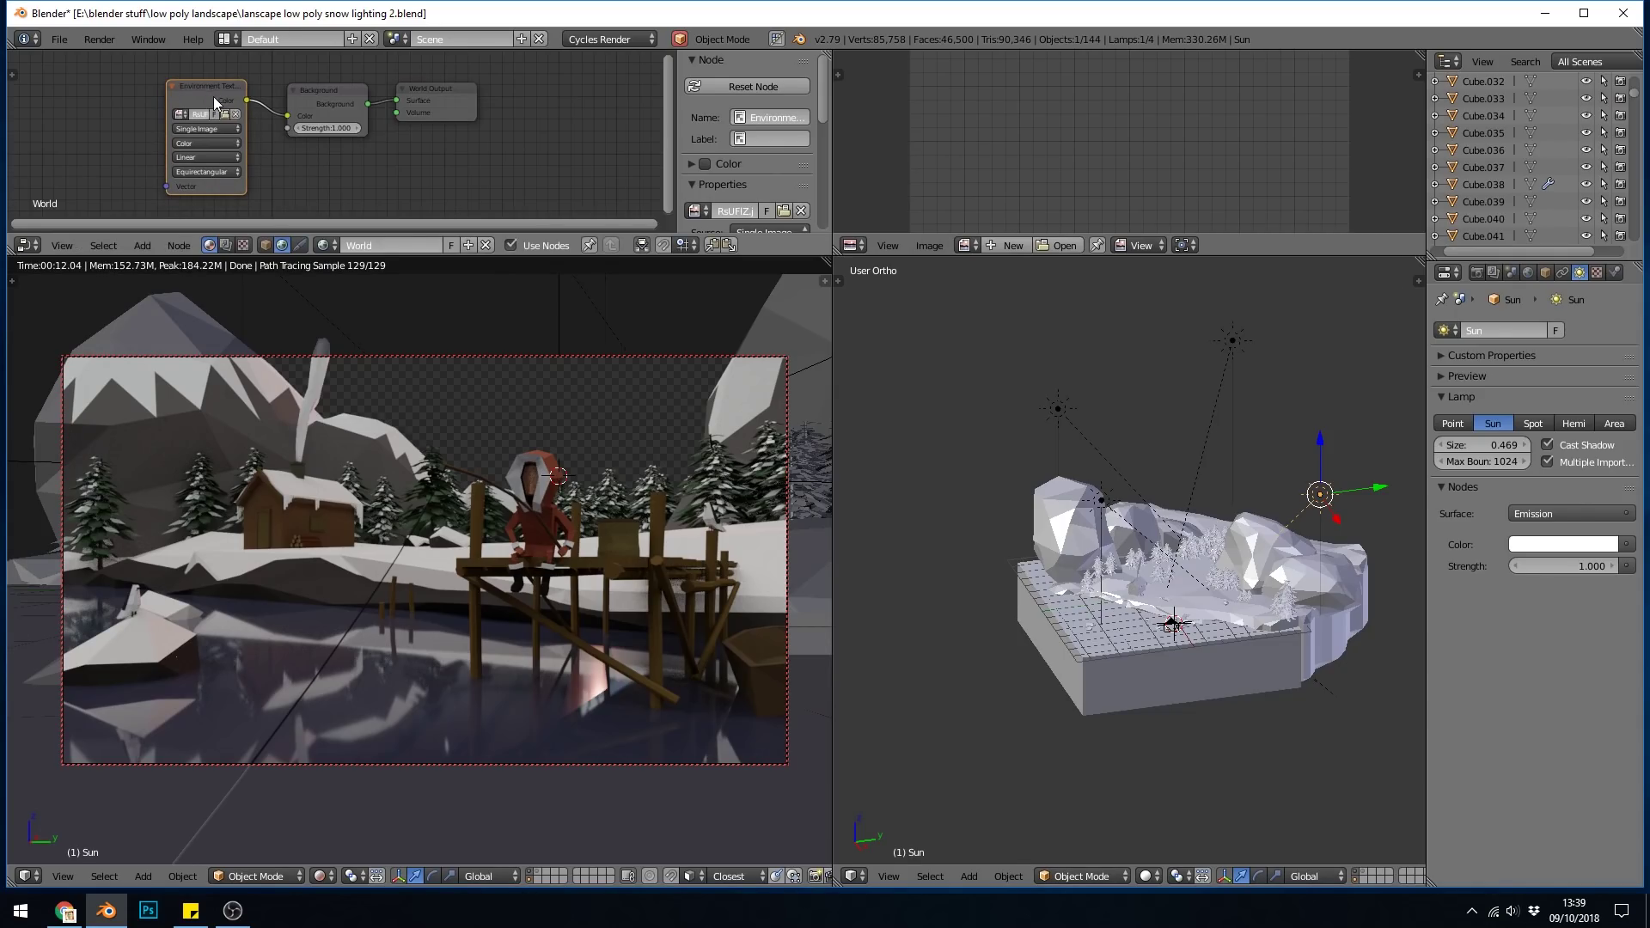
key(shift+a)
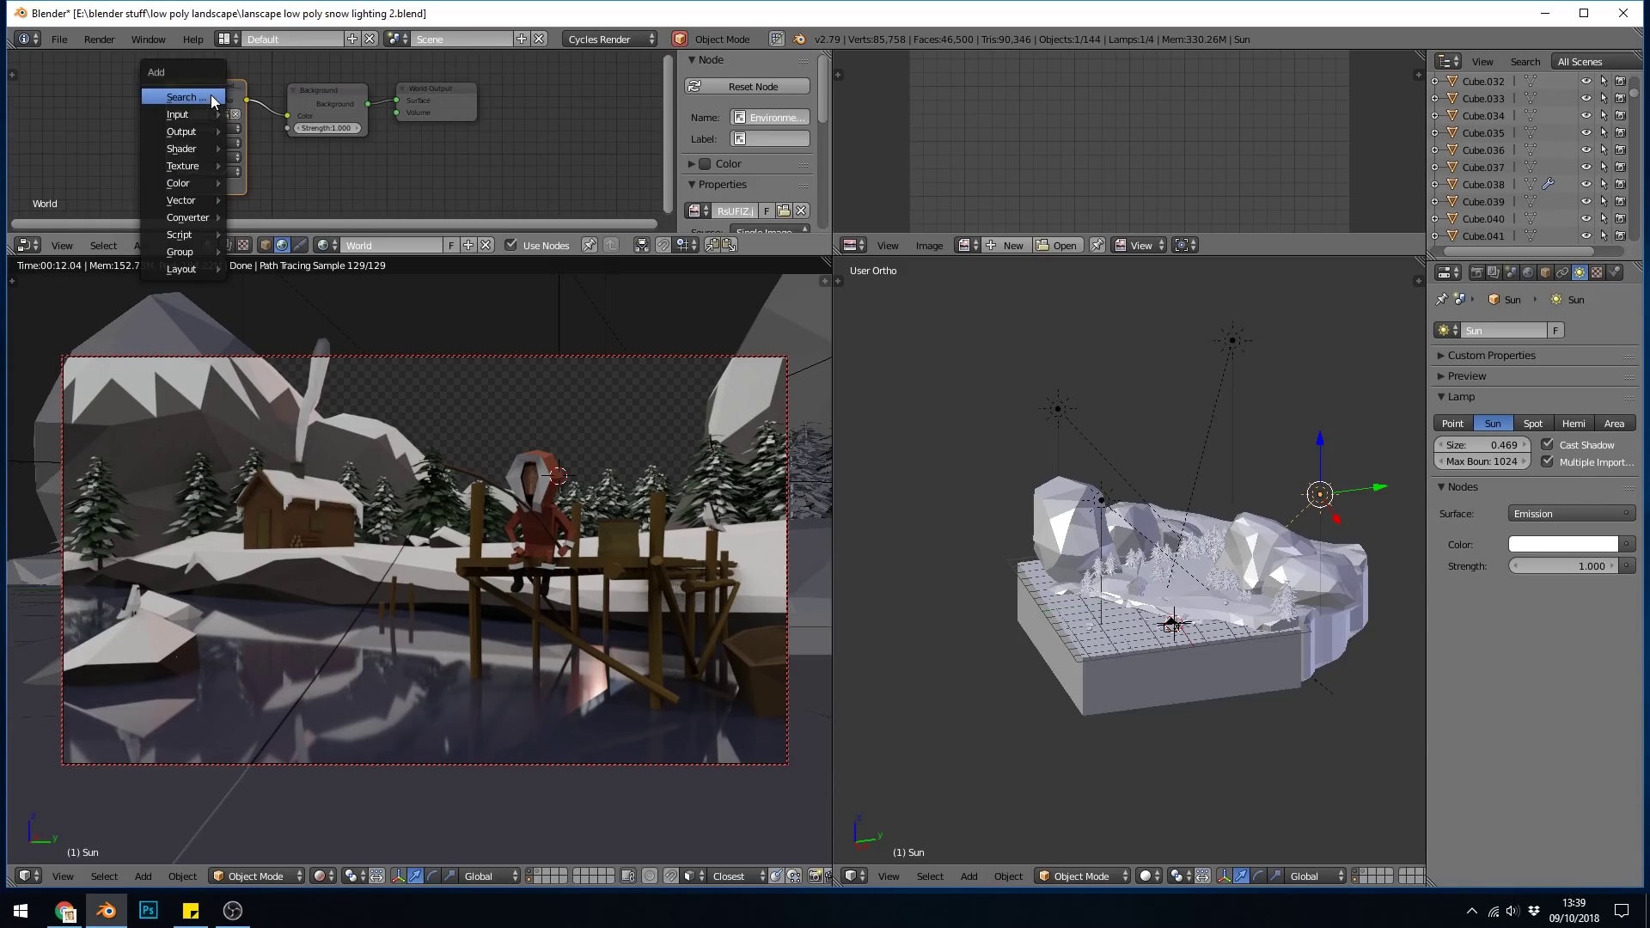
mouse_move(197, 163)
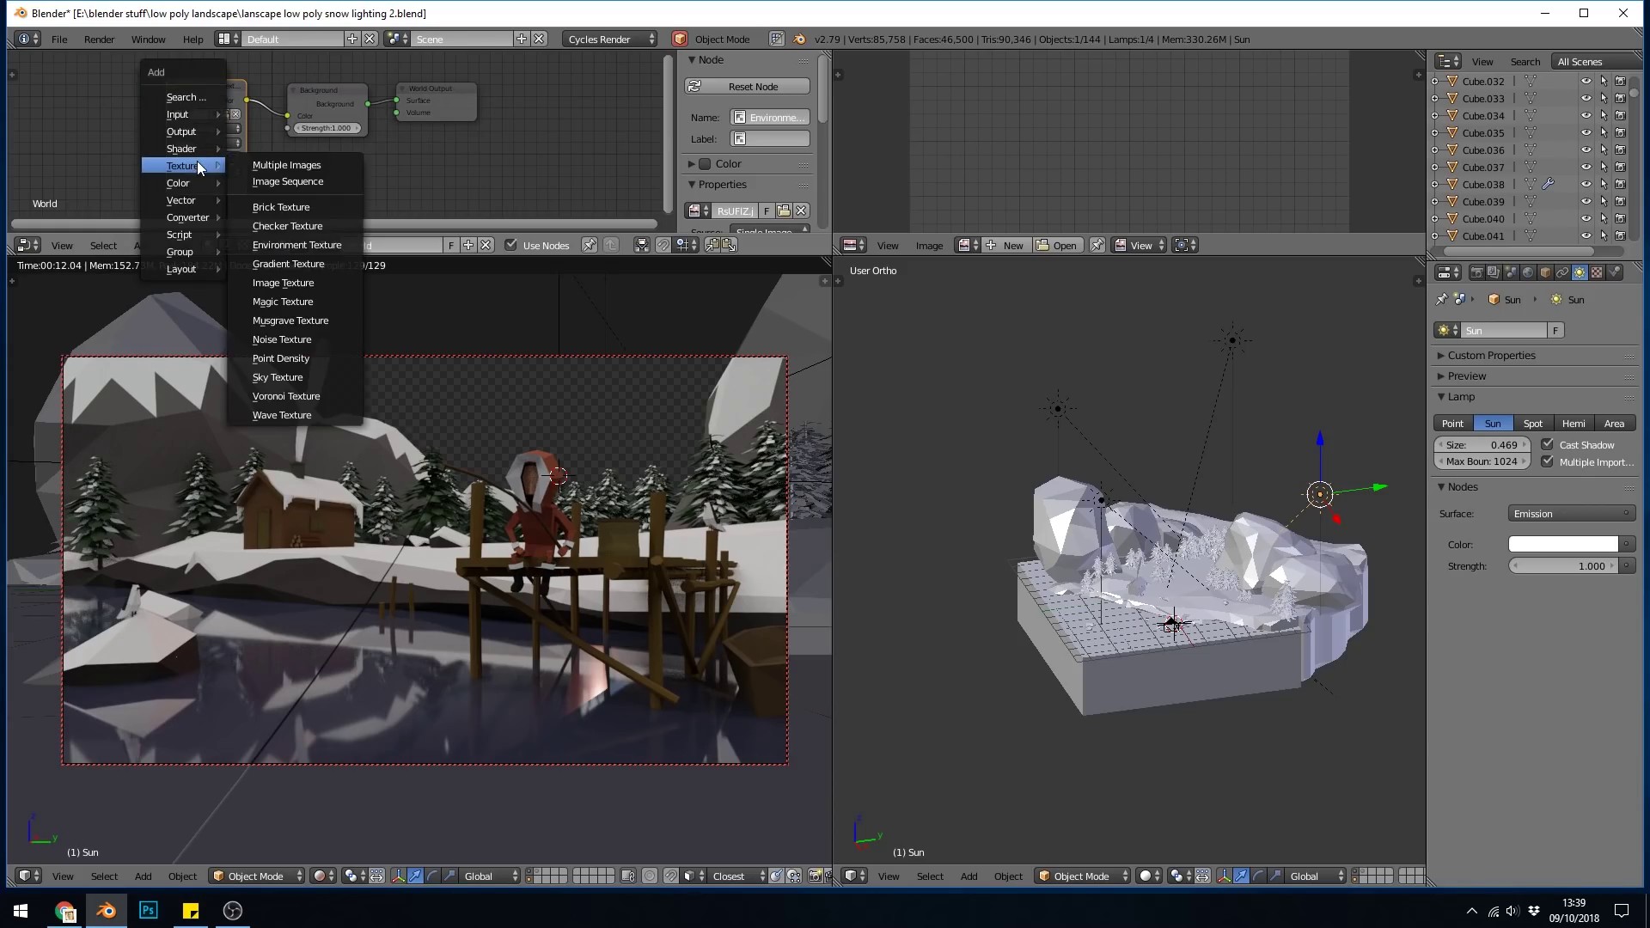
click(321, 244)
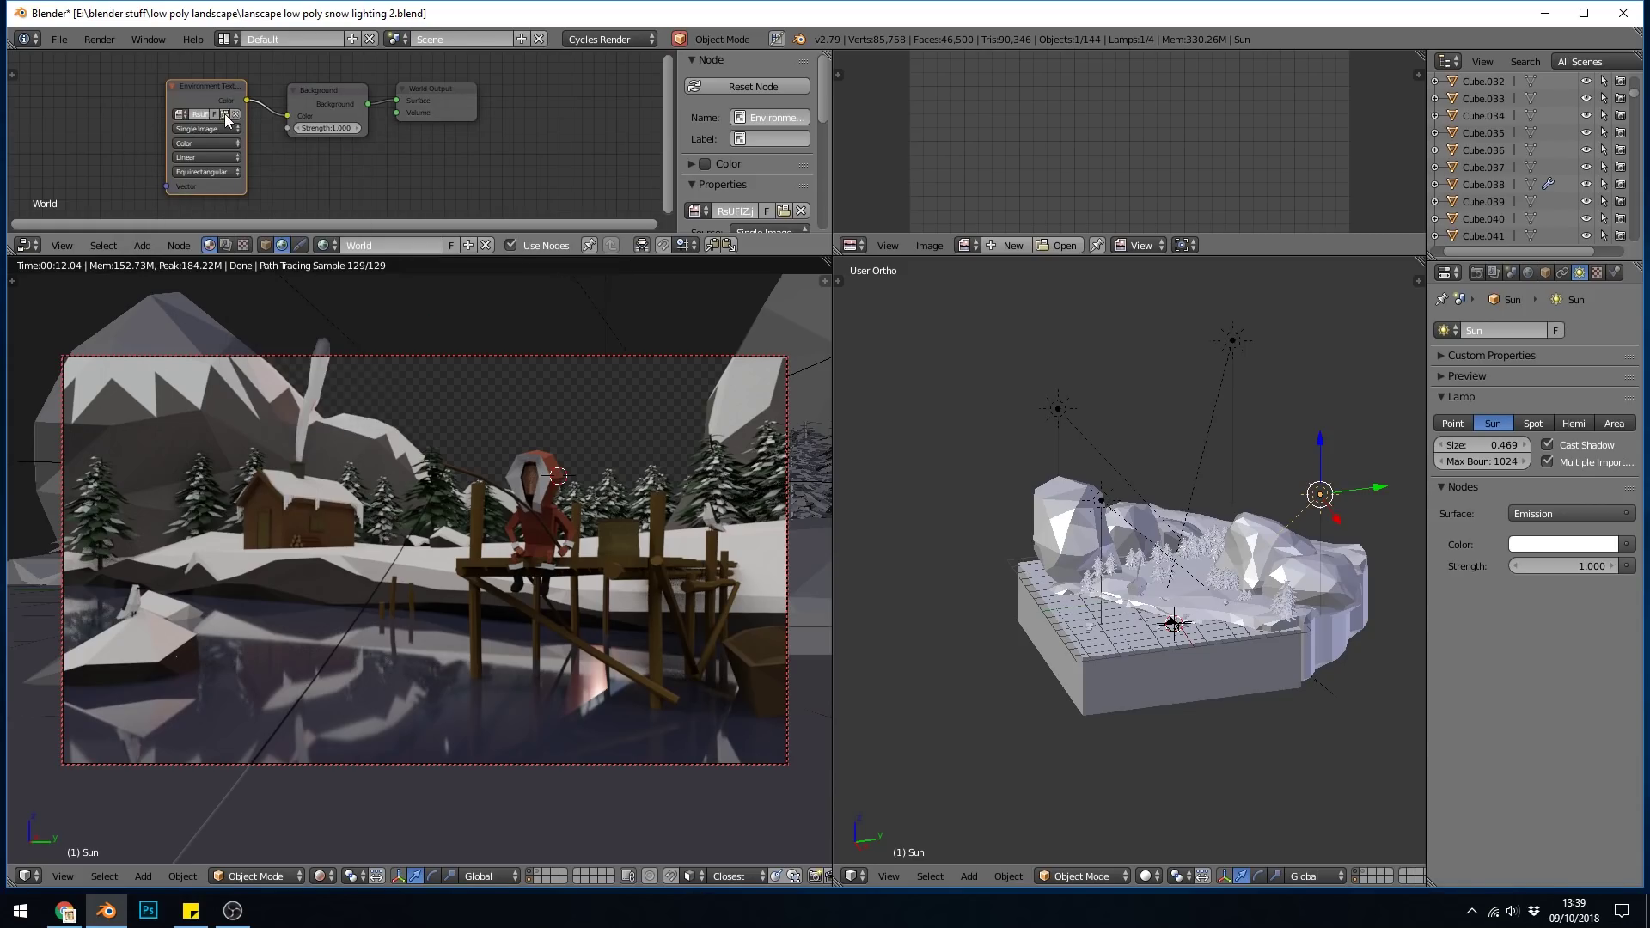
click(225, 114)
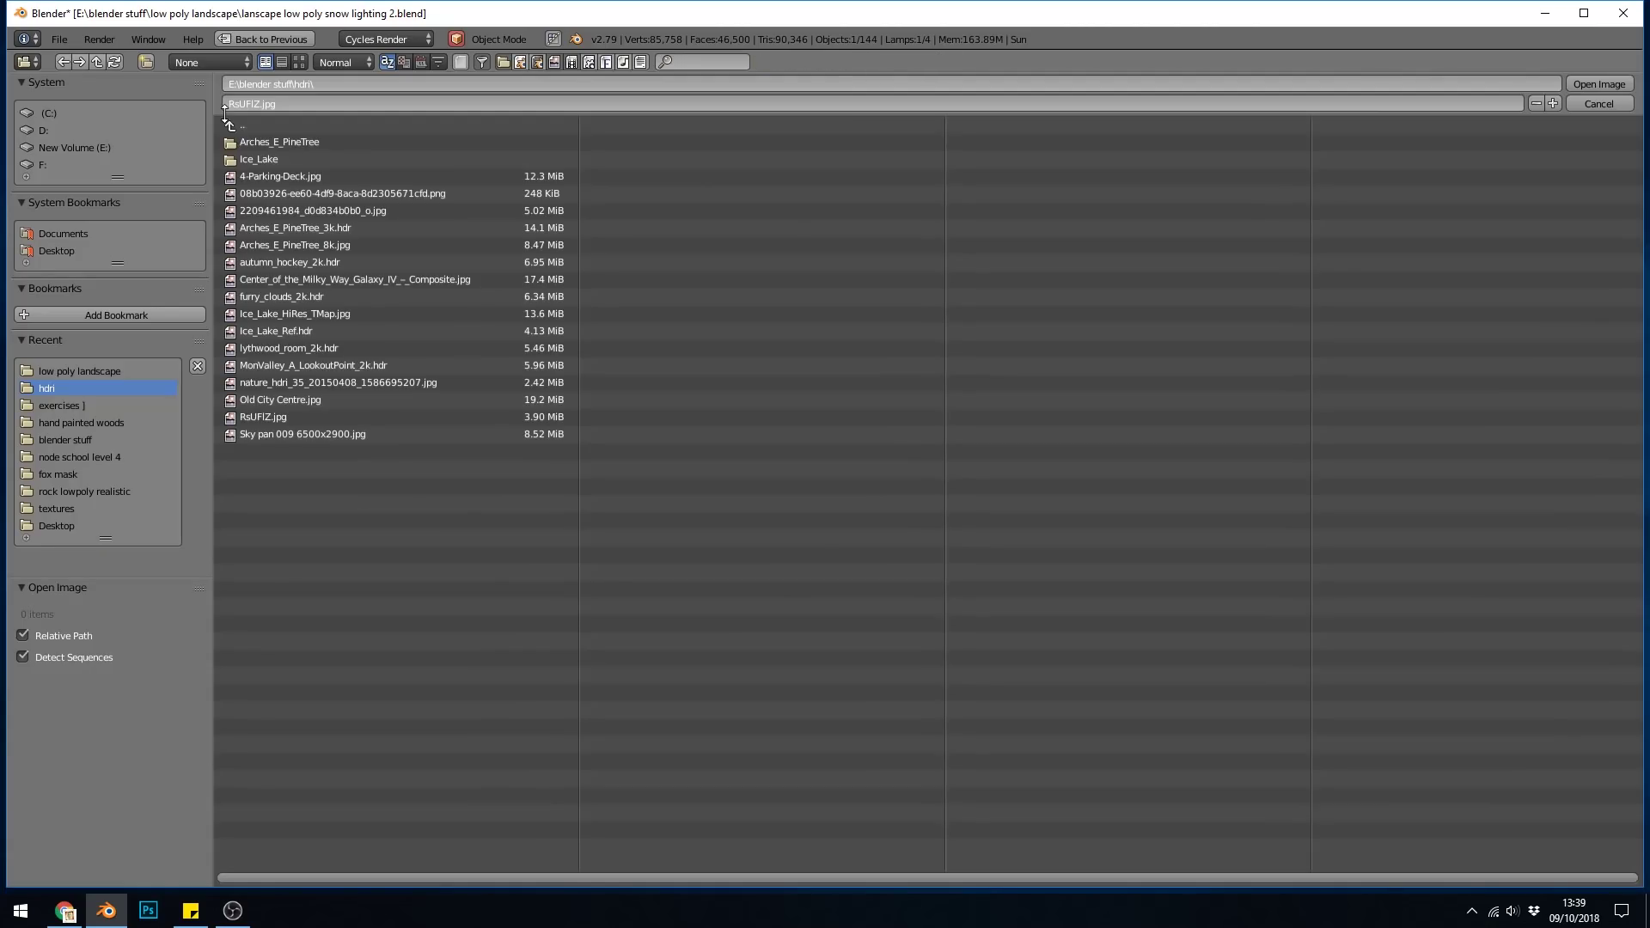
Show the hdri folder as thumbnails and load RsUFIZ.jpg into the environment texture
click(299, 62)
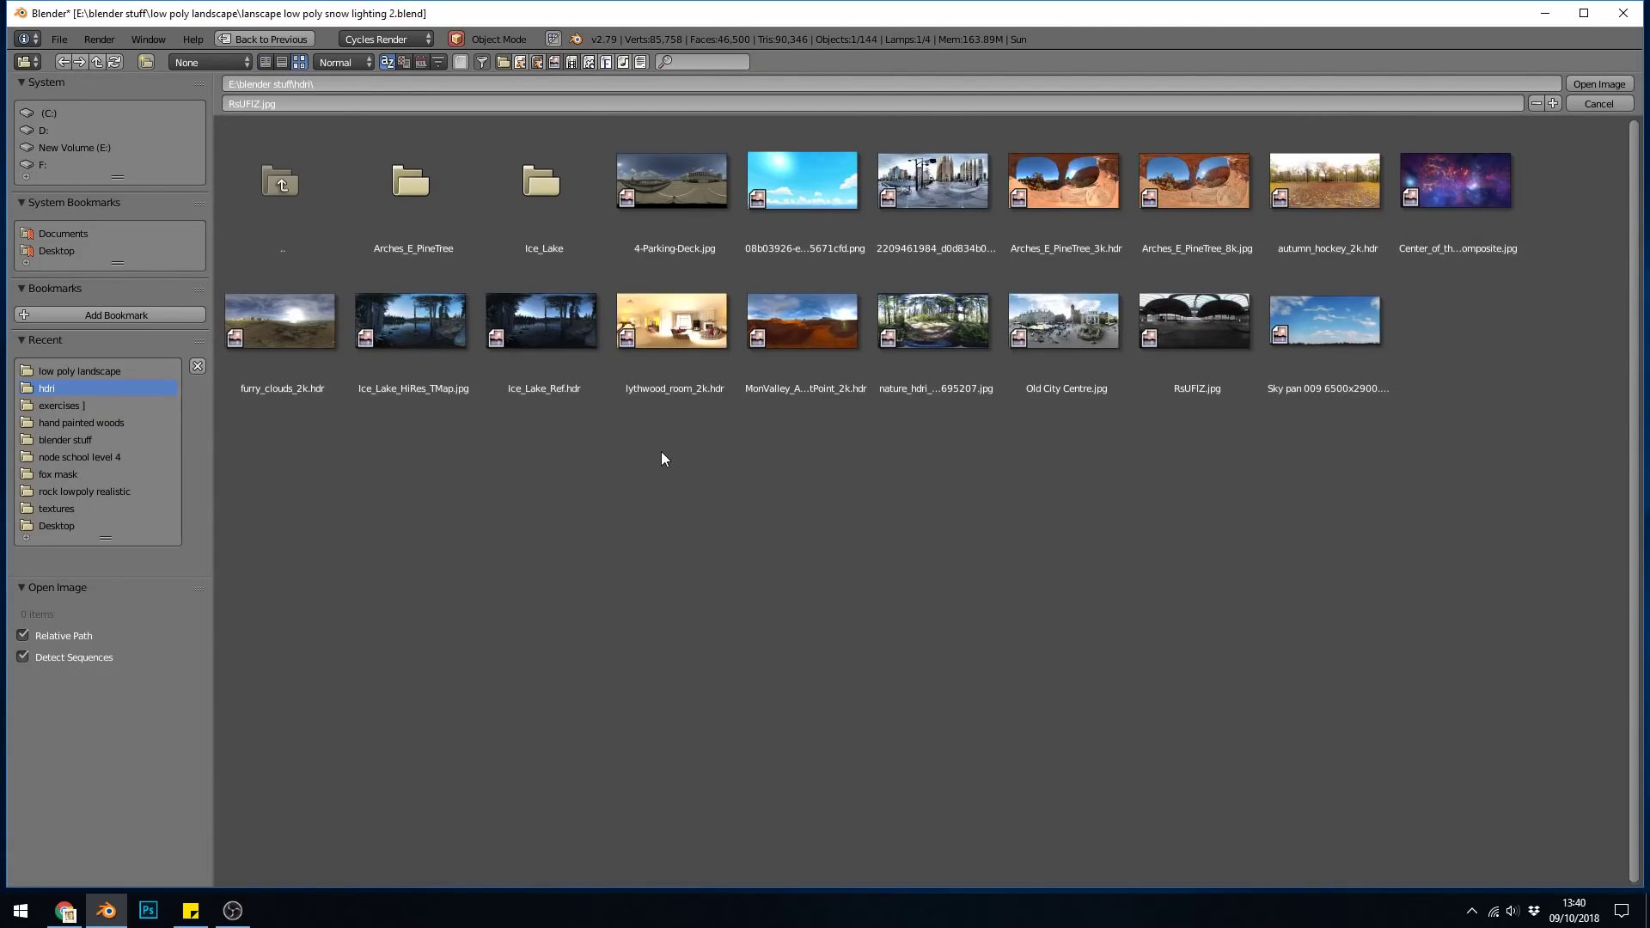
click(1192, 336)
key(Return)
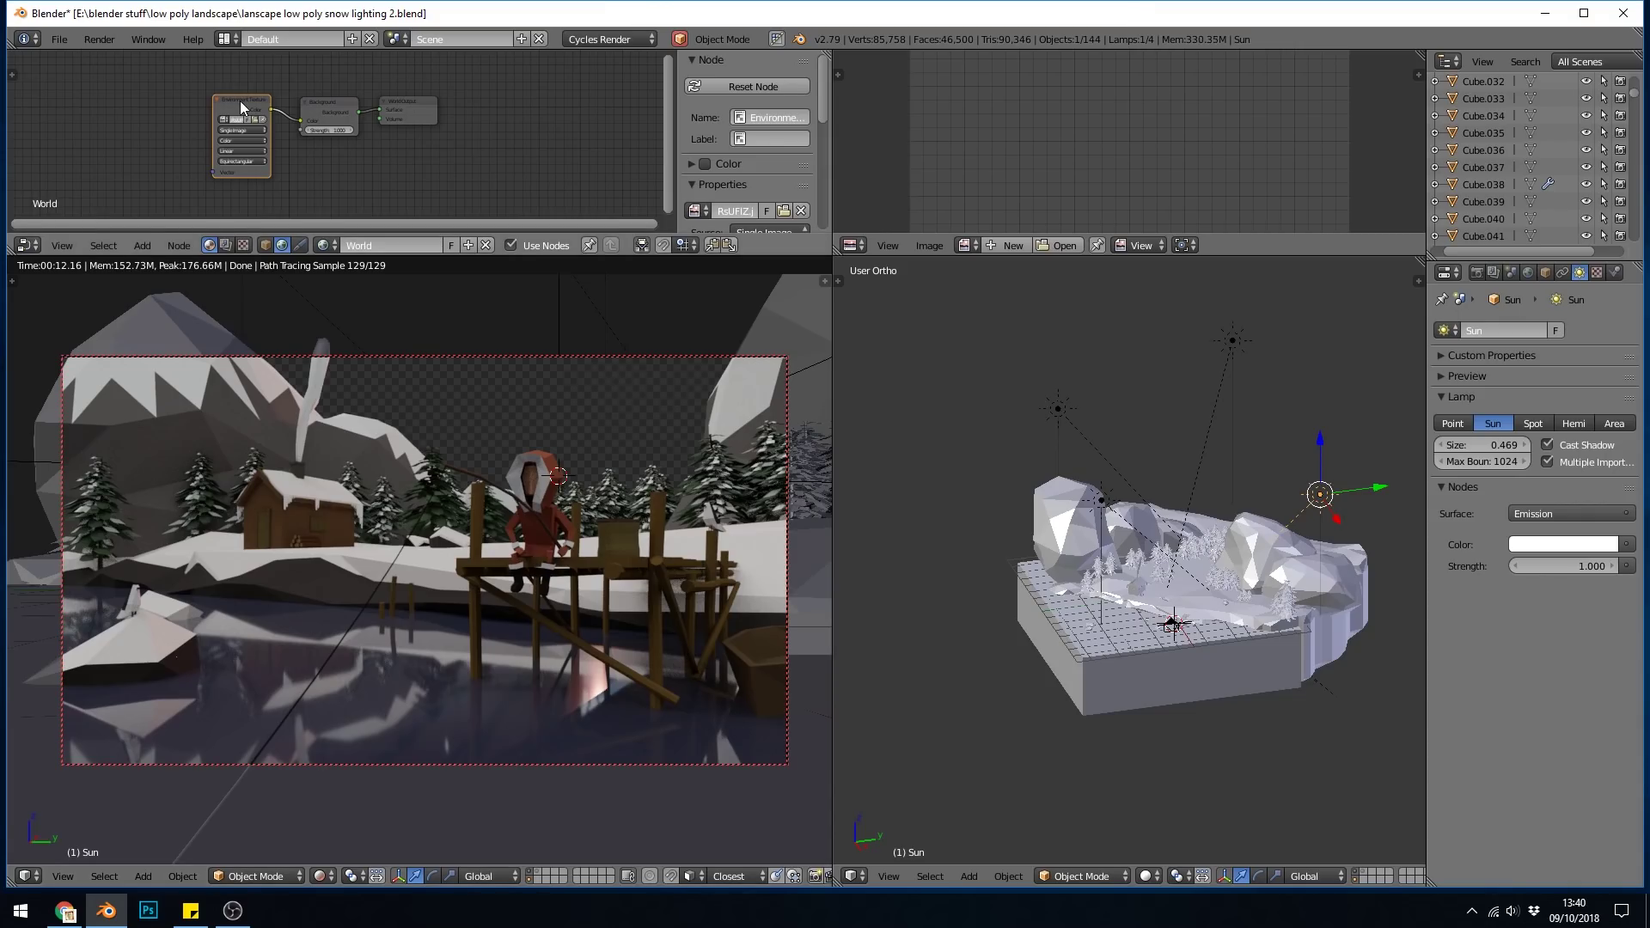
Load Arches_E_PineTree_3k.hdr as the world's environment texture
click(258, 120)
click(299, 62)
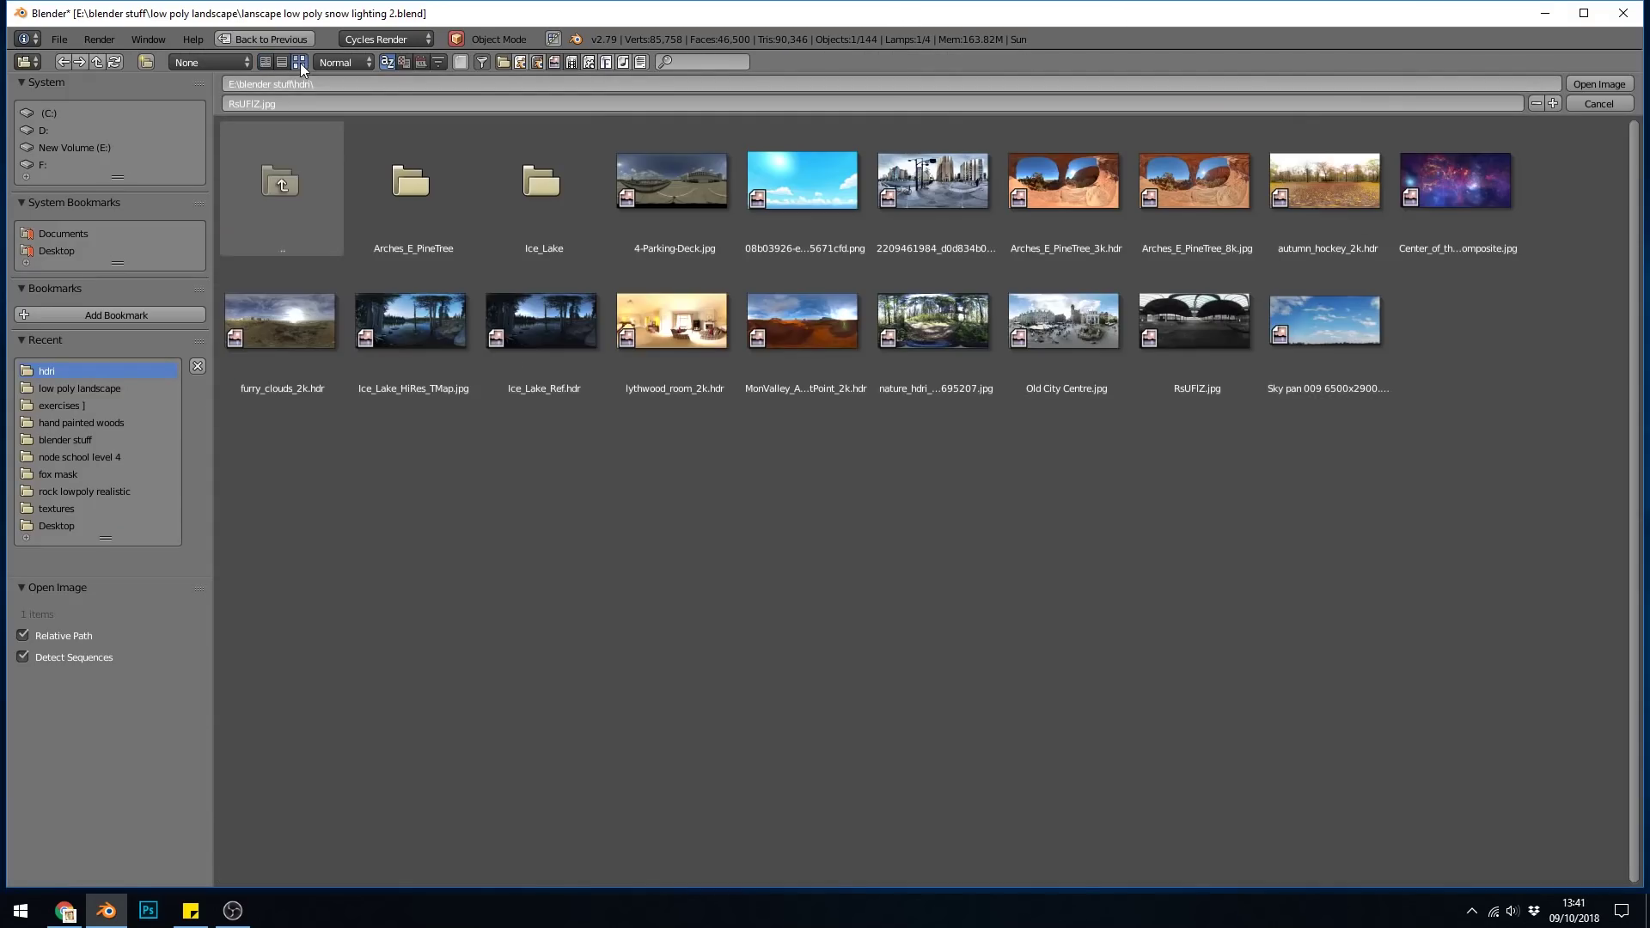
double_click(1066, 183)
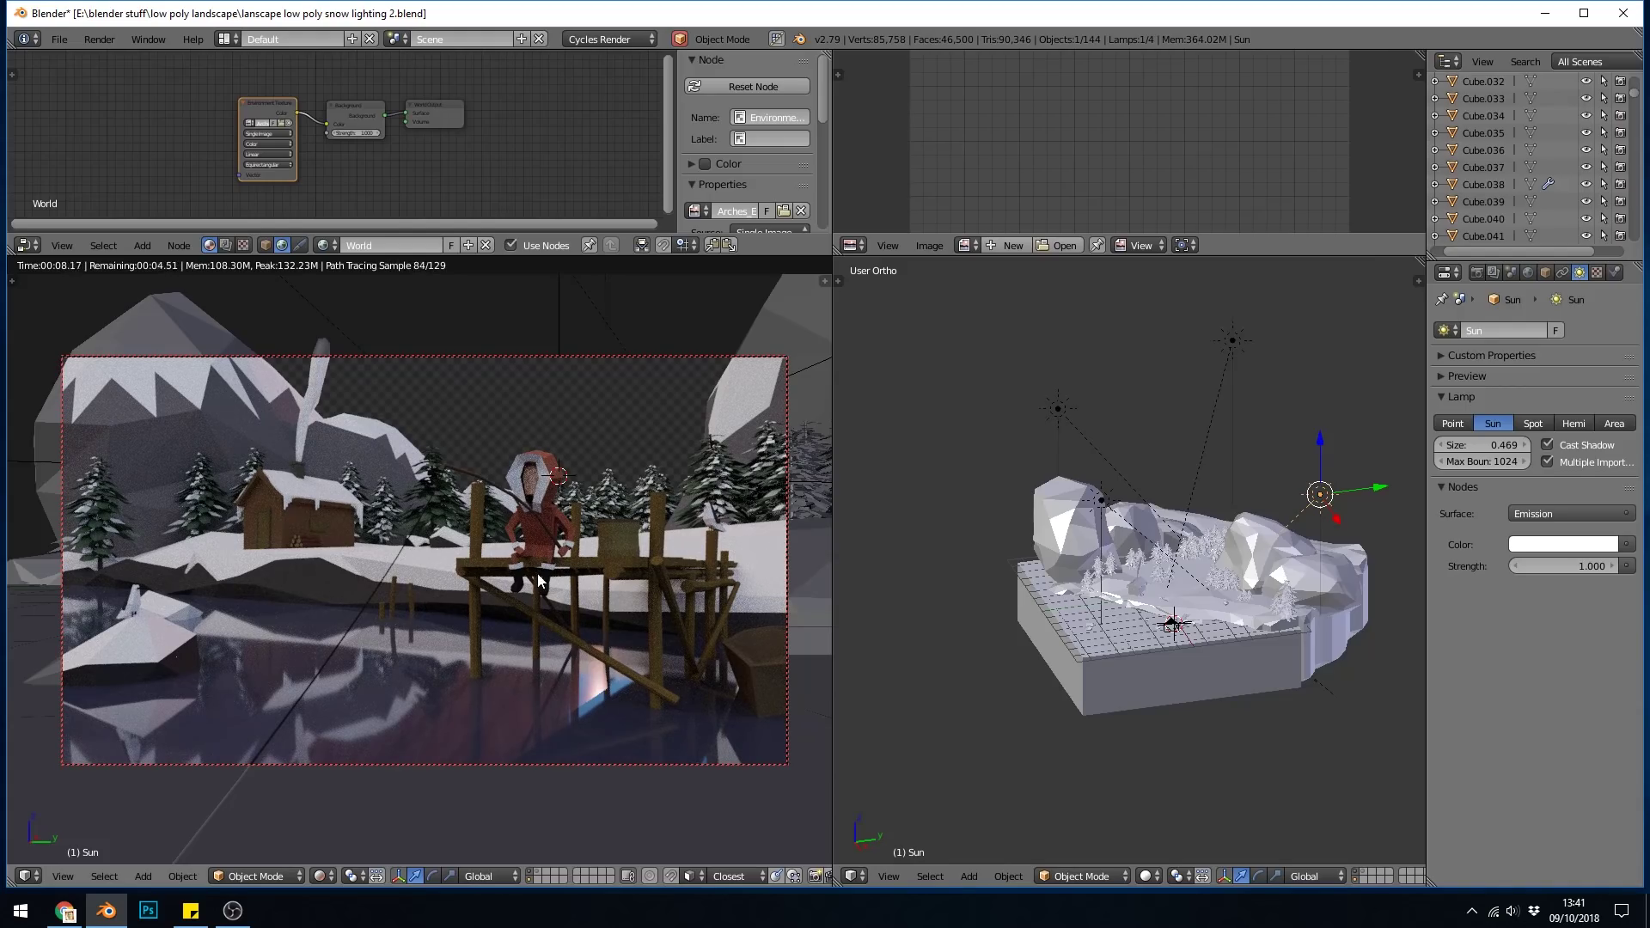
Hide the salmon Sun.003 lamp and raise the Background strength to 5.7
right_click(1234, 339)
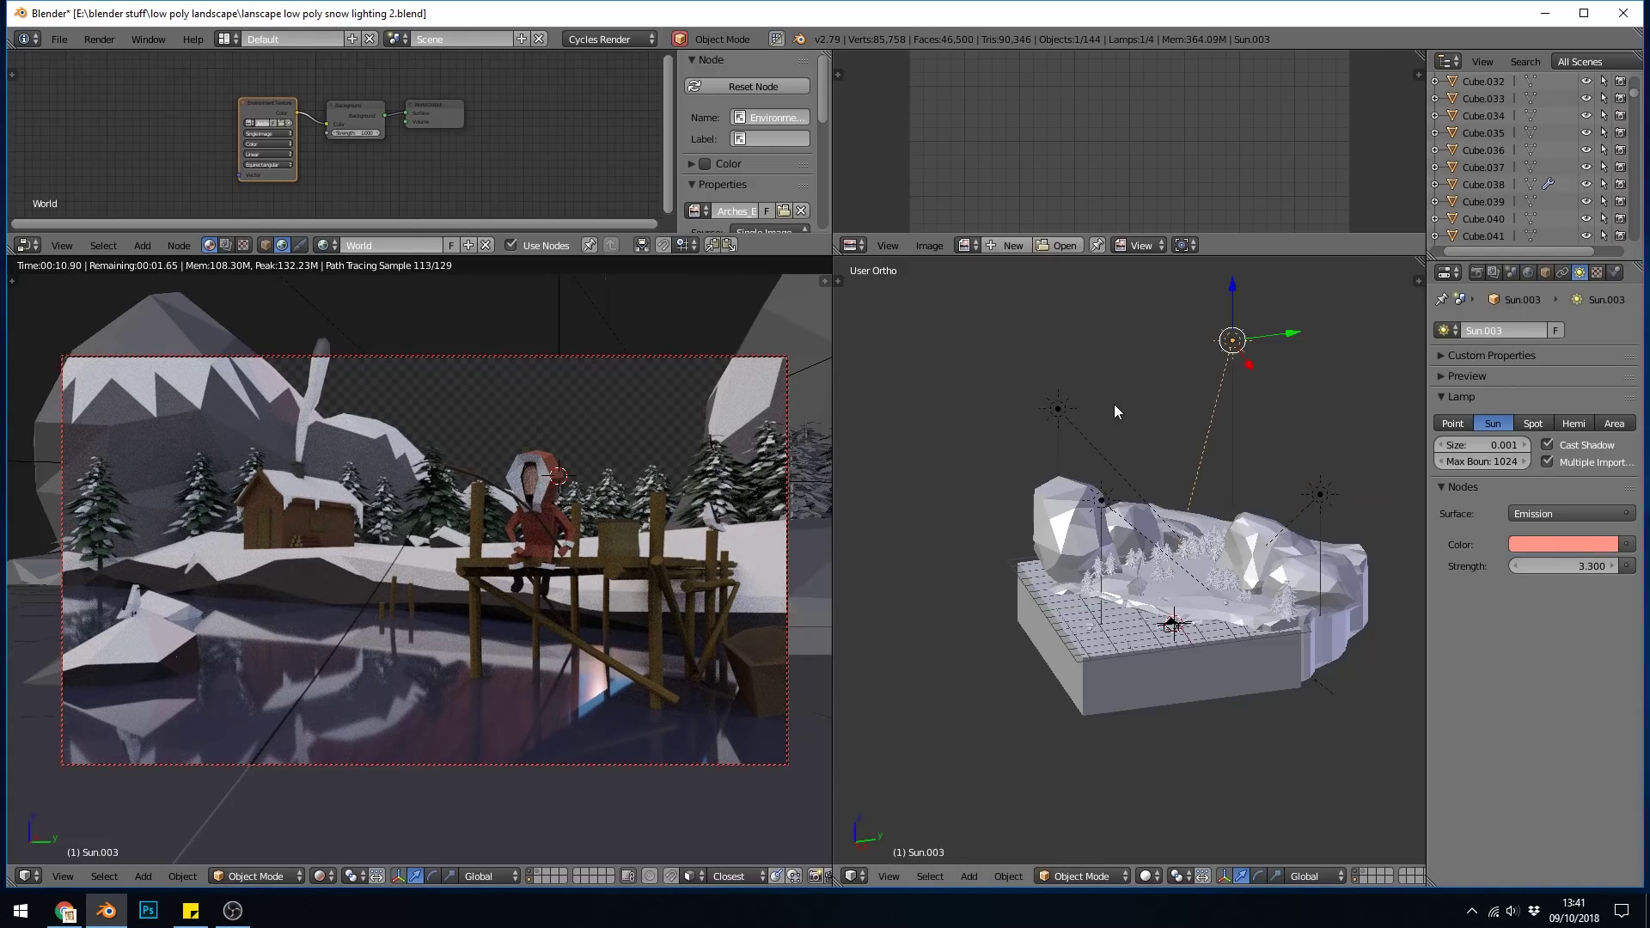
key(h)
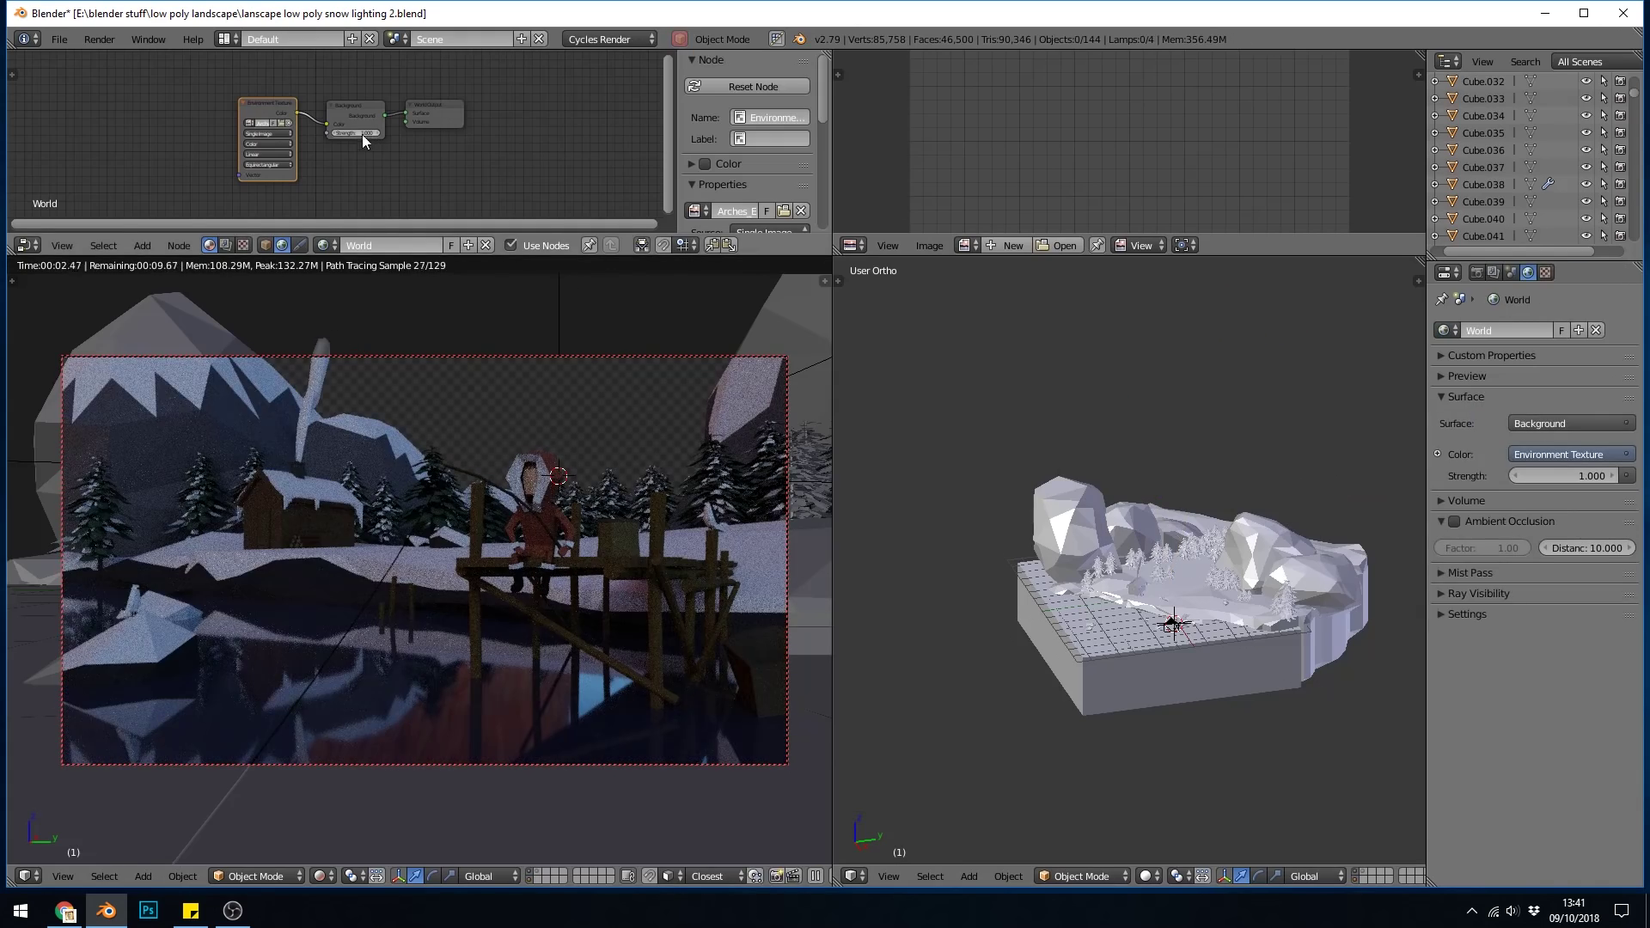
drag(349, 133, 415, 168)
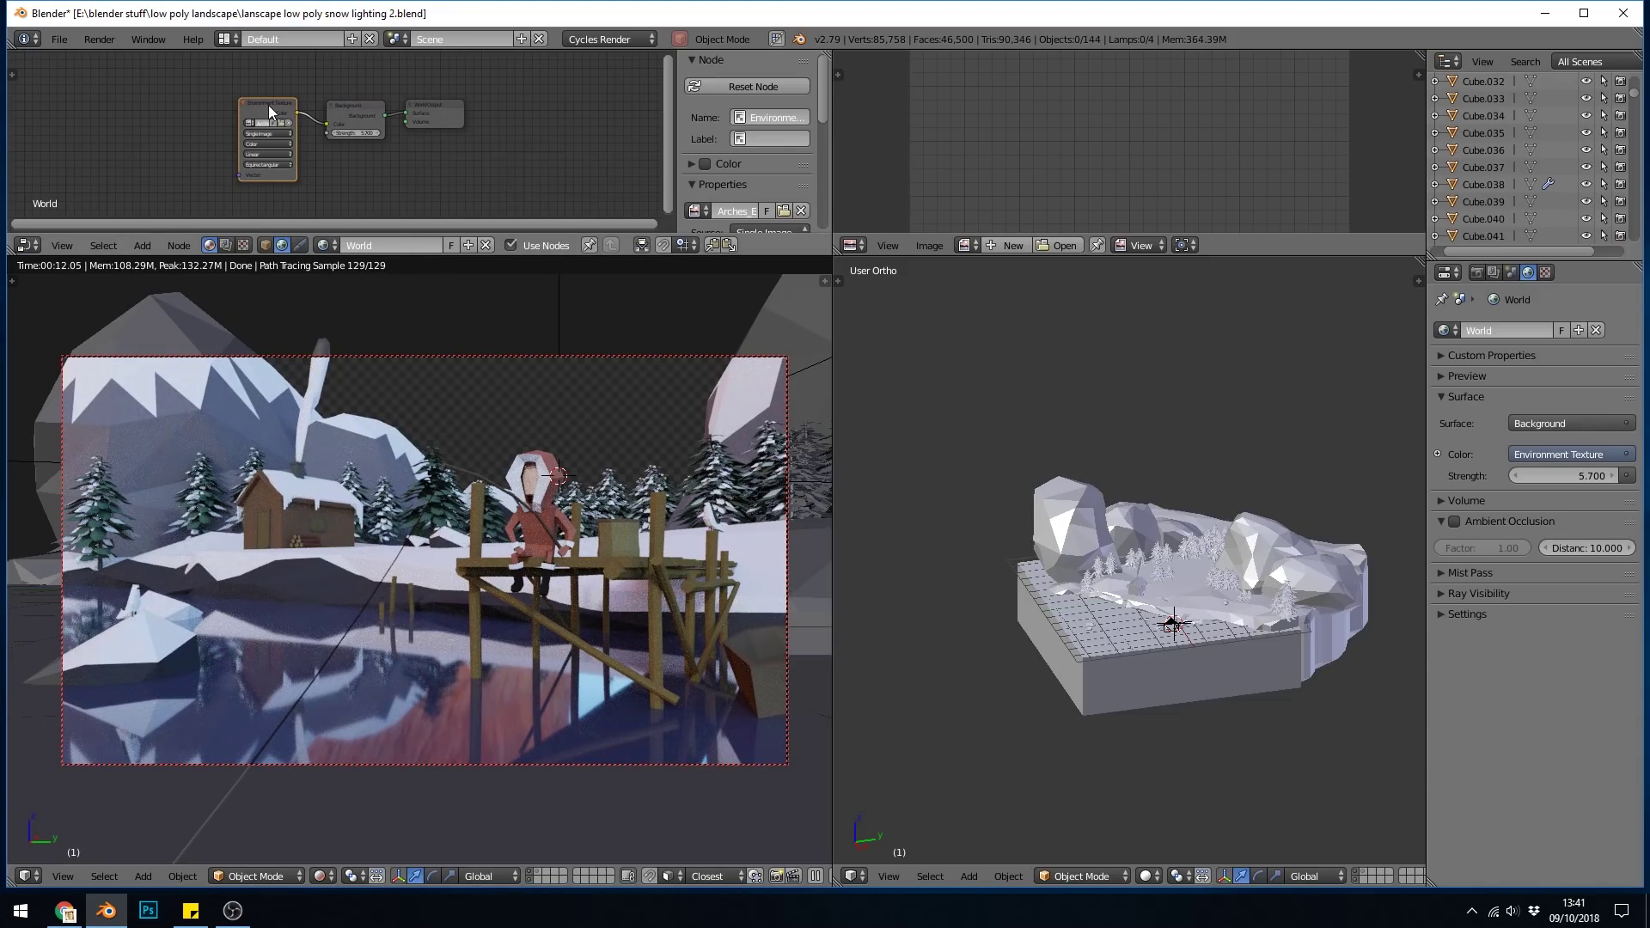
Add Texture Coordinate and Mapping nodes with Ctrl+T, then spin the HDRI's Rotation Z
key(ctrl+t)
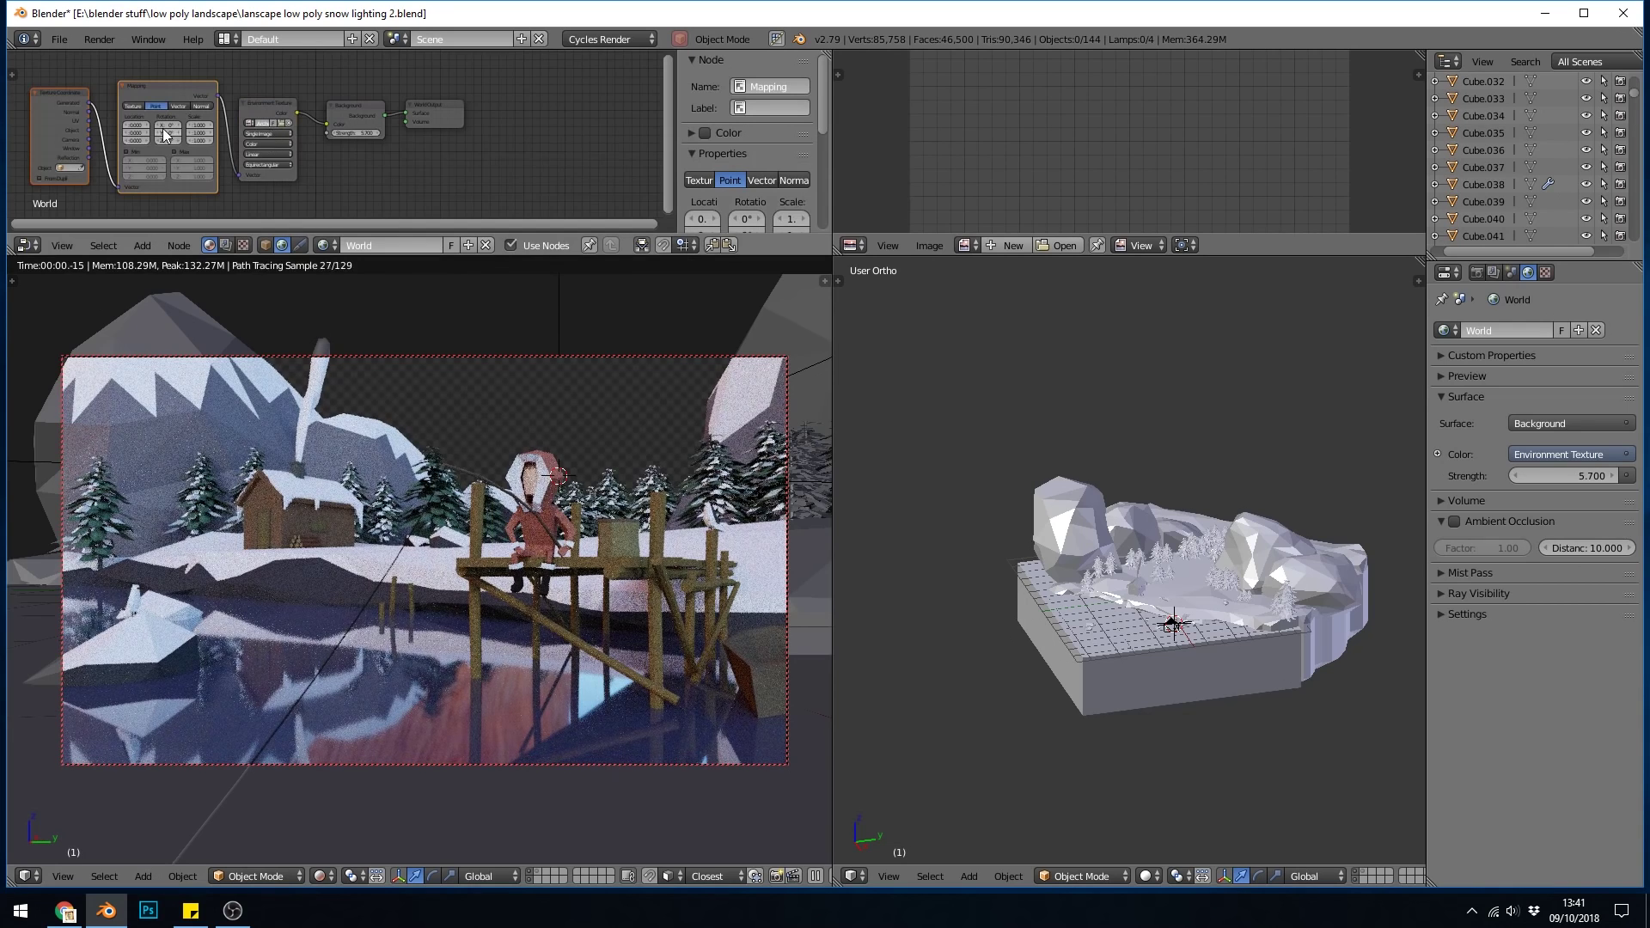
drag(169, 144, 271, 144)
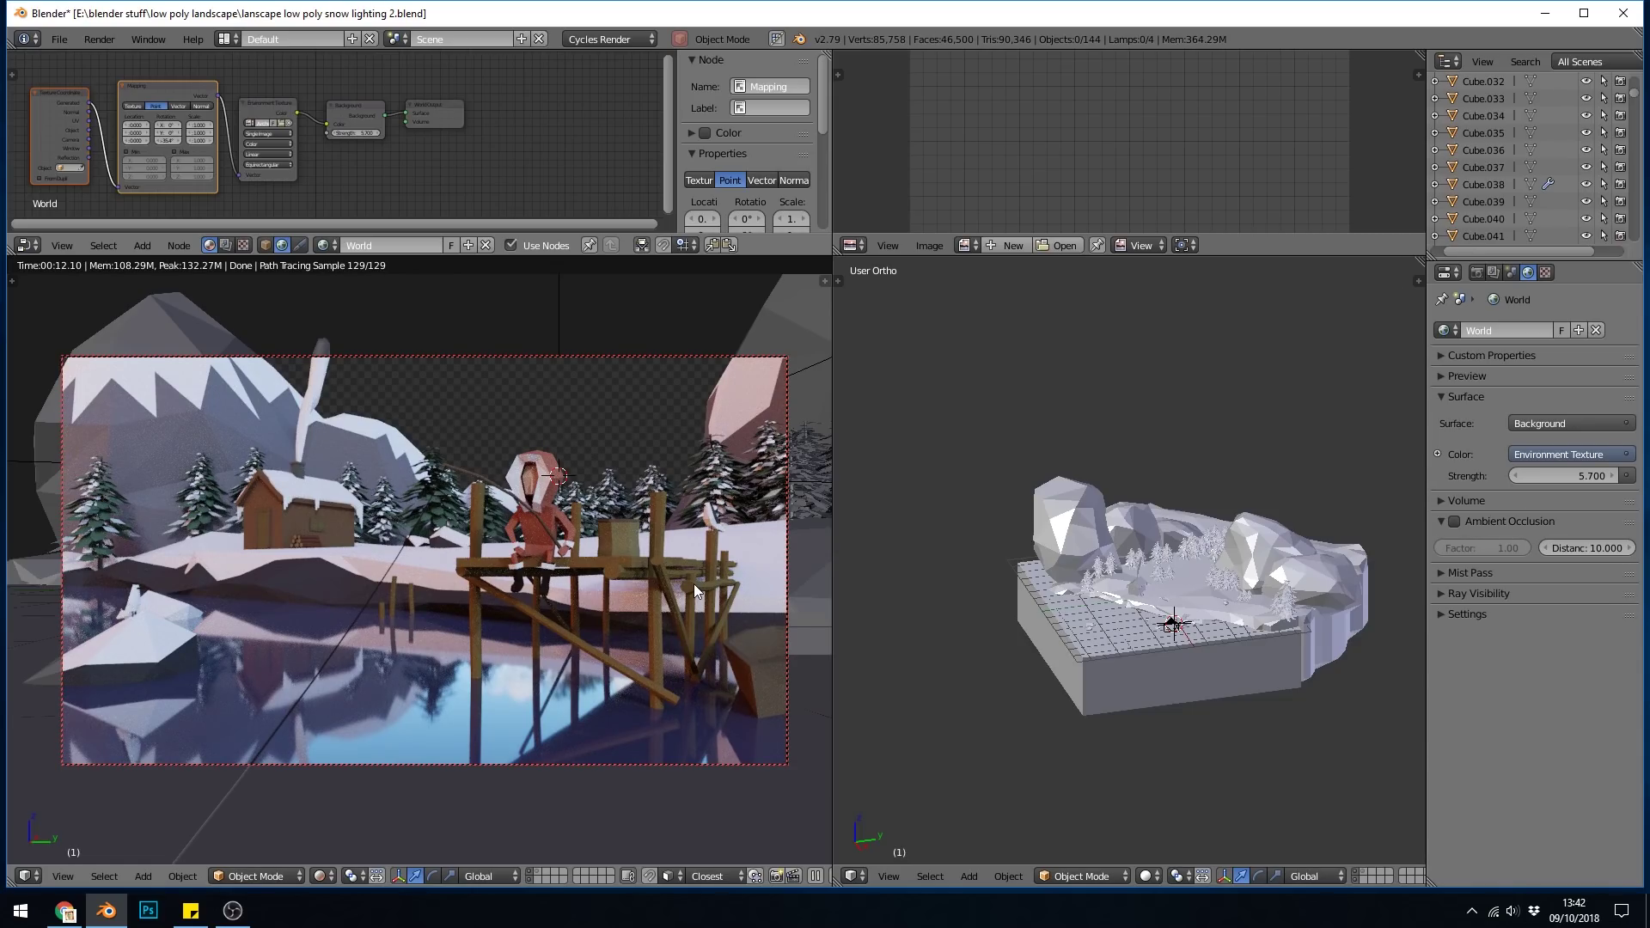
Browse the hdri folder in thumbnail view and load Ice_Lake_Ref.hdr
click(278, 120)
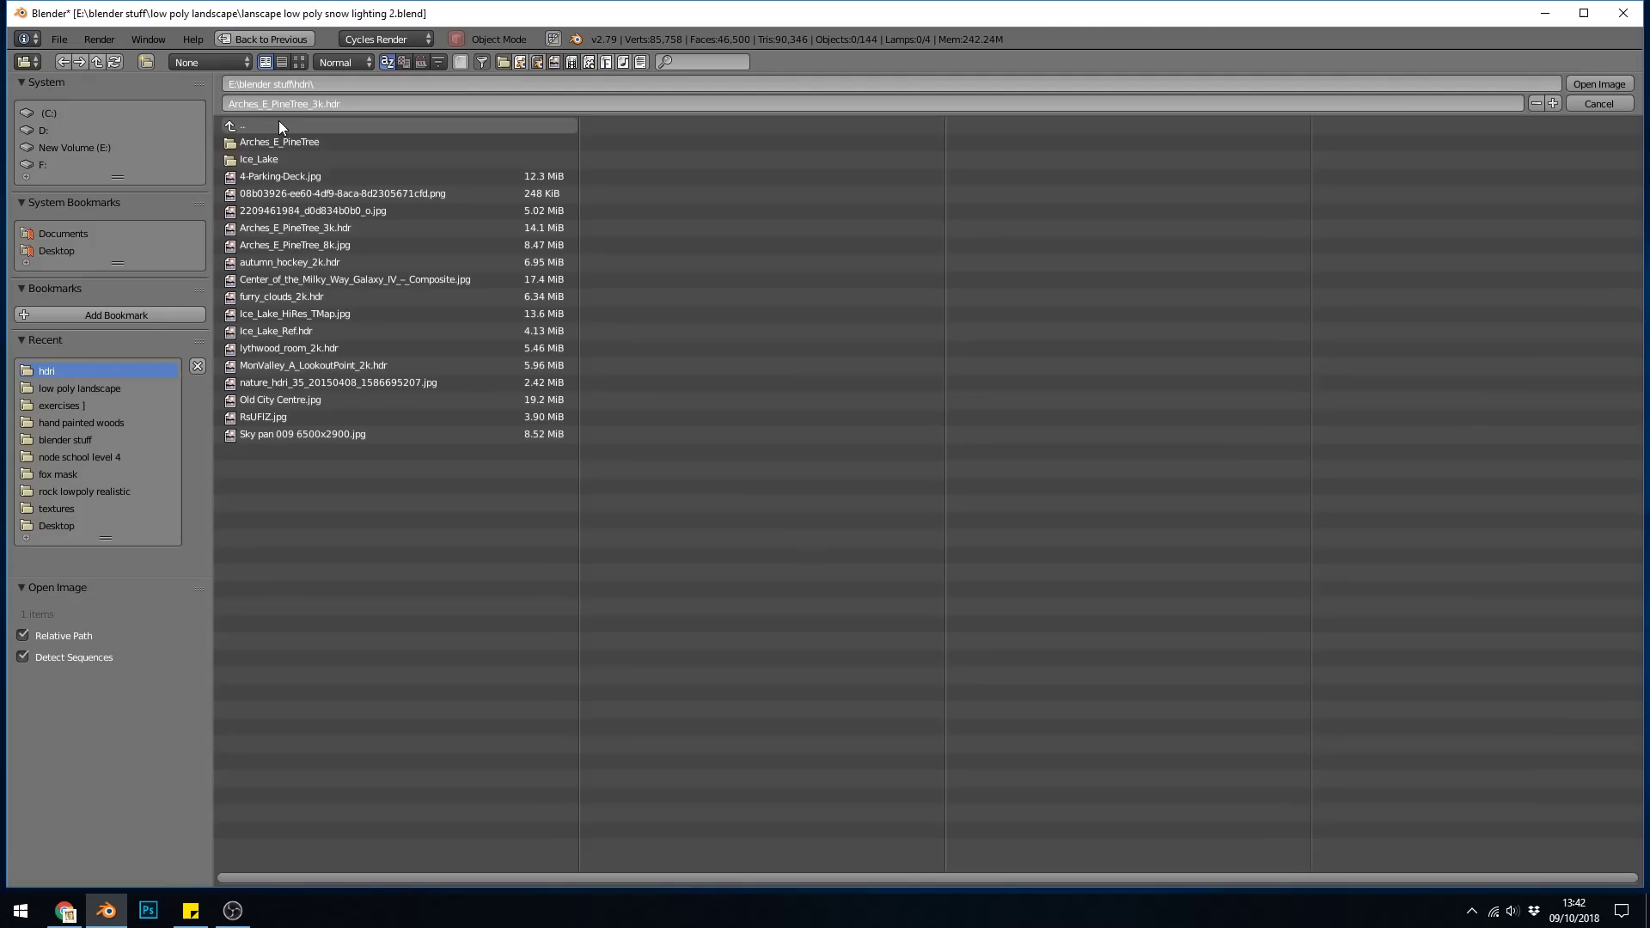
click(299, 61)
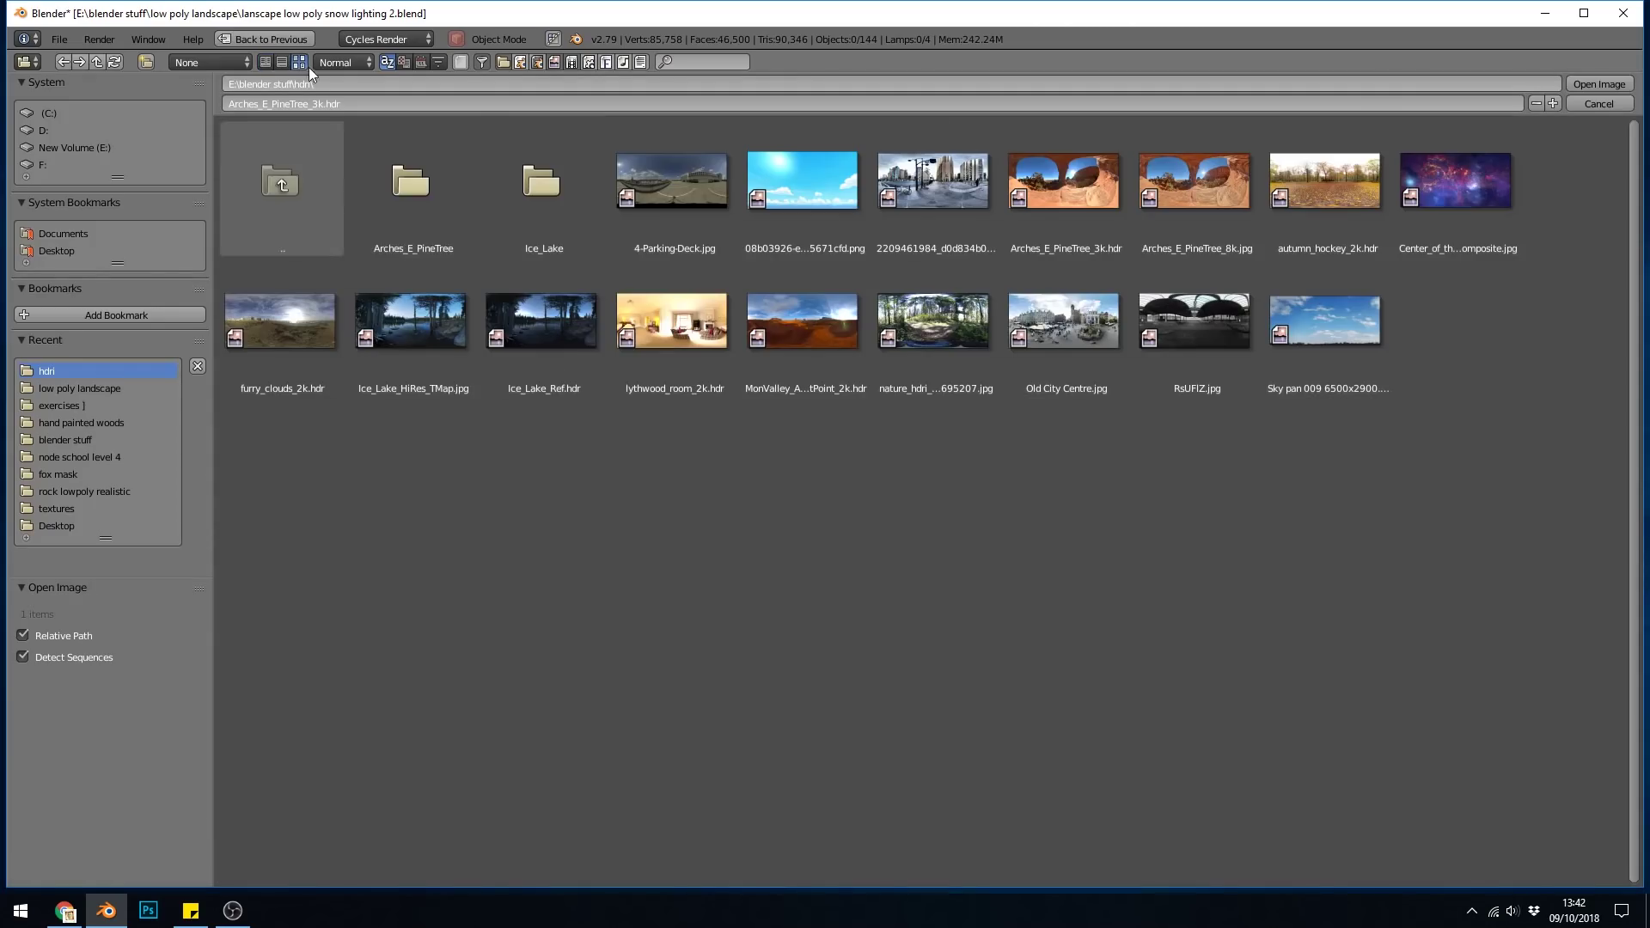
click(553, 331)
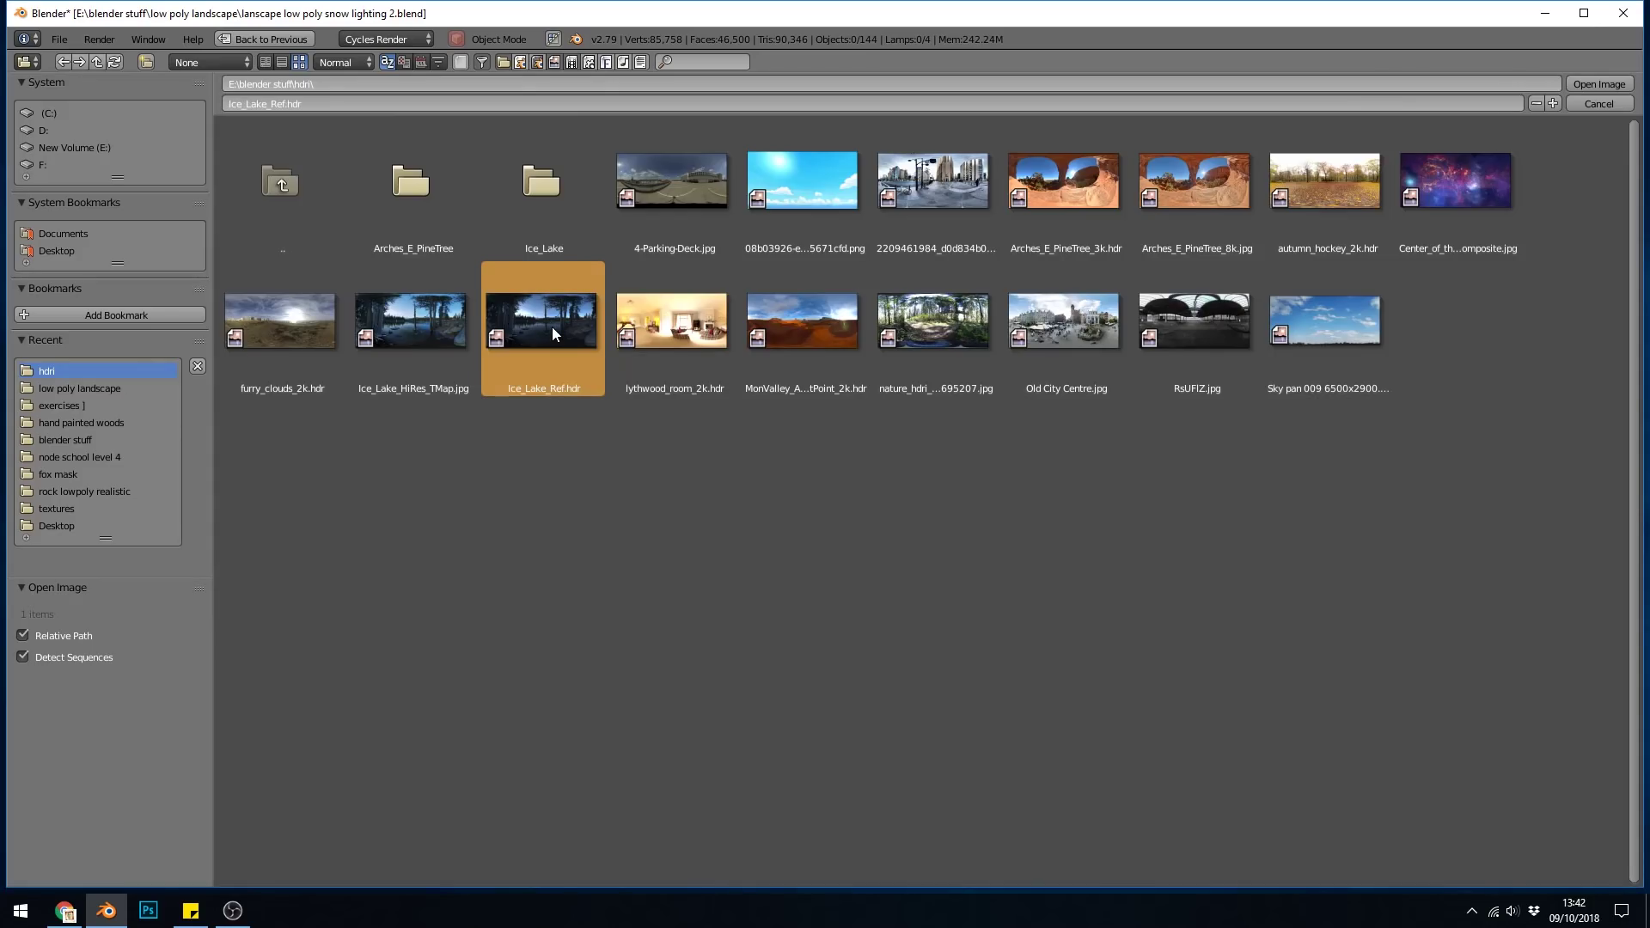
double_click(553, 329)
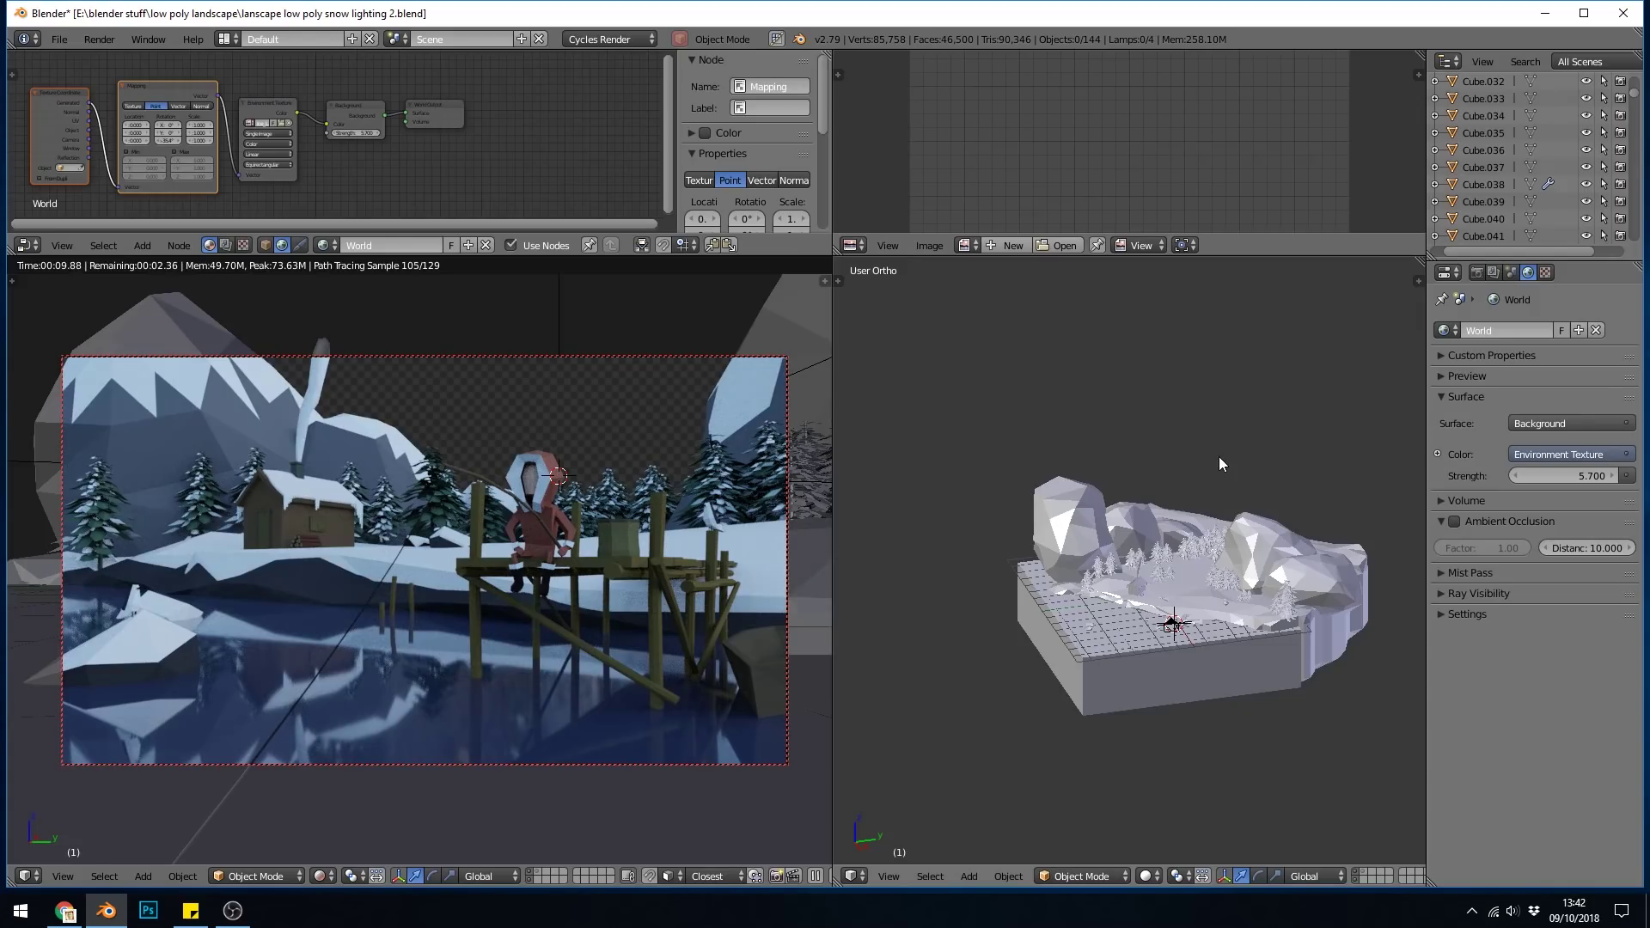
Unhide all lamps and remove the three upper sun lamps, keeping the one by the rock
key(alt+h)
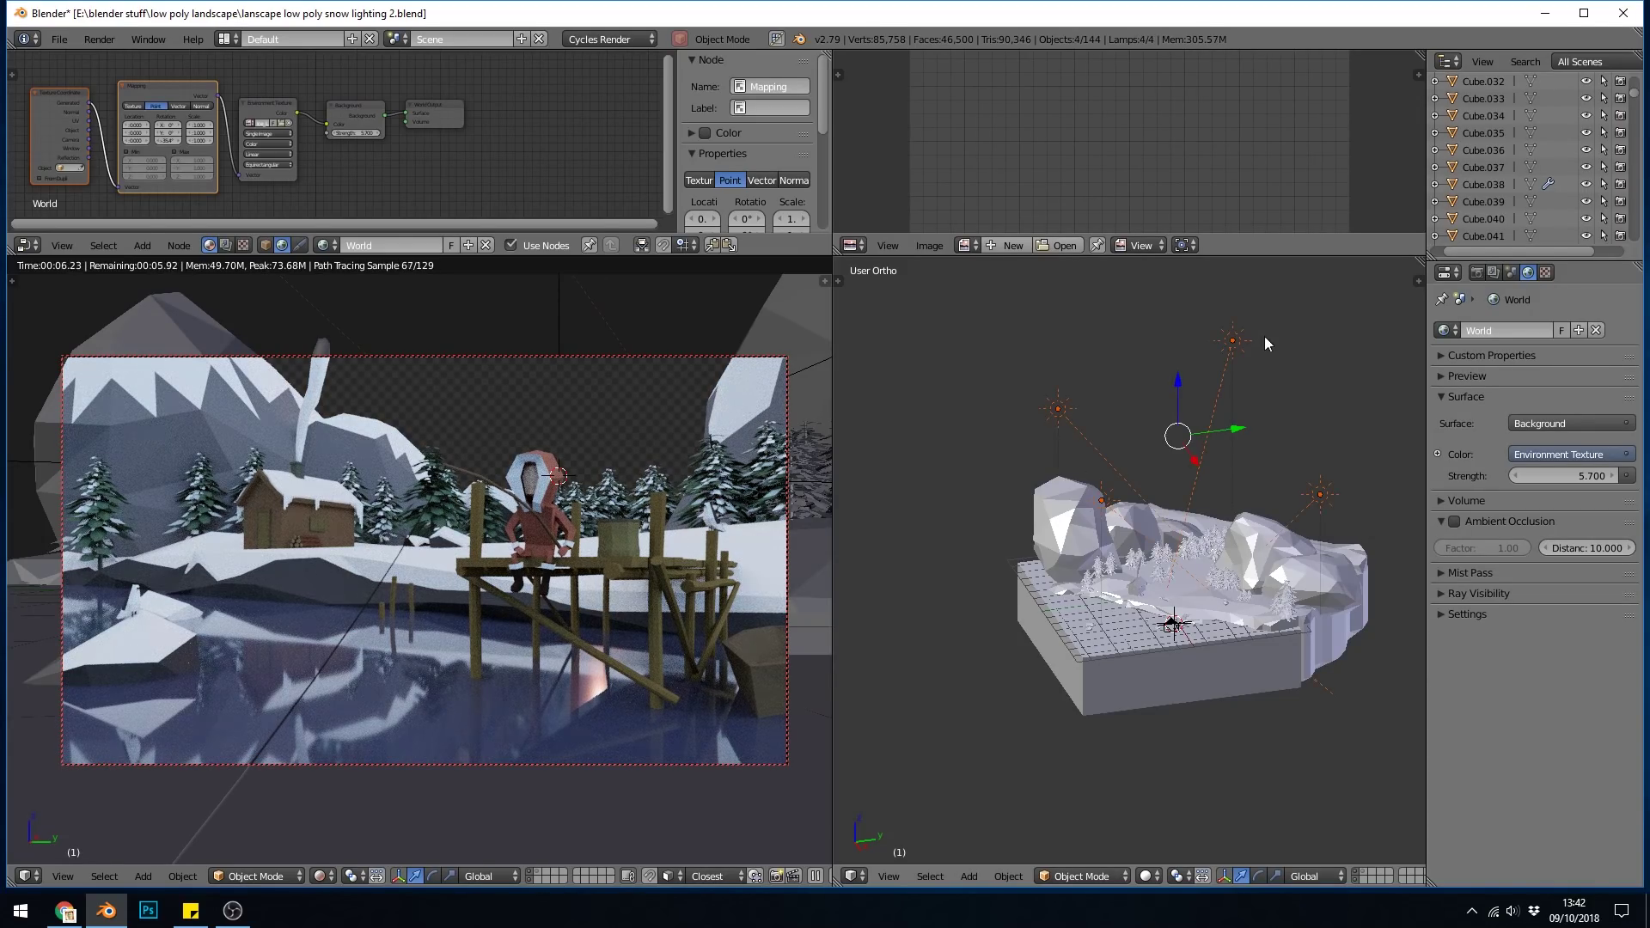
middle_drag(1287, 553, 1206, 558)
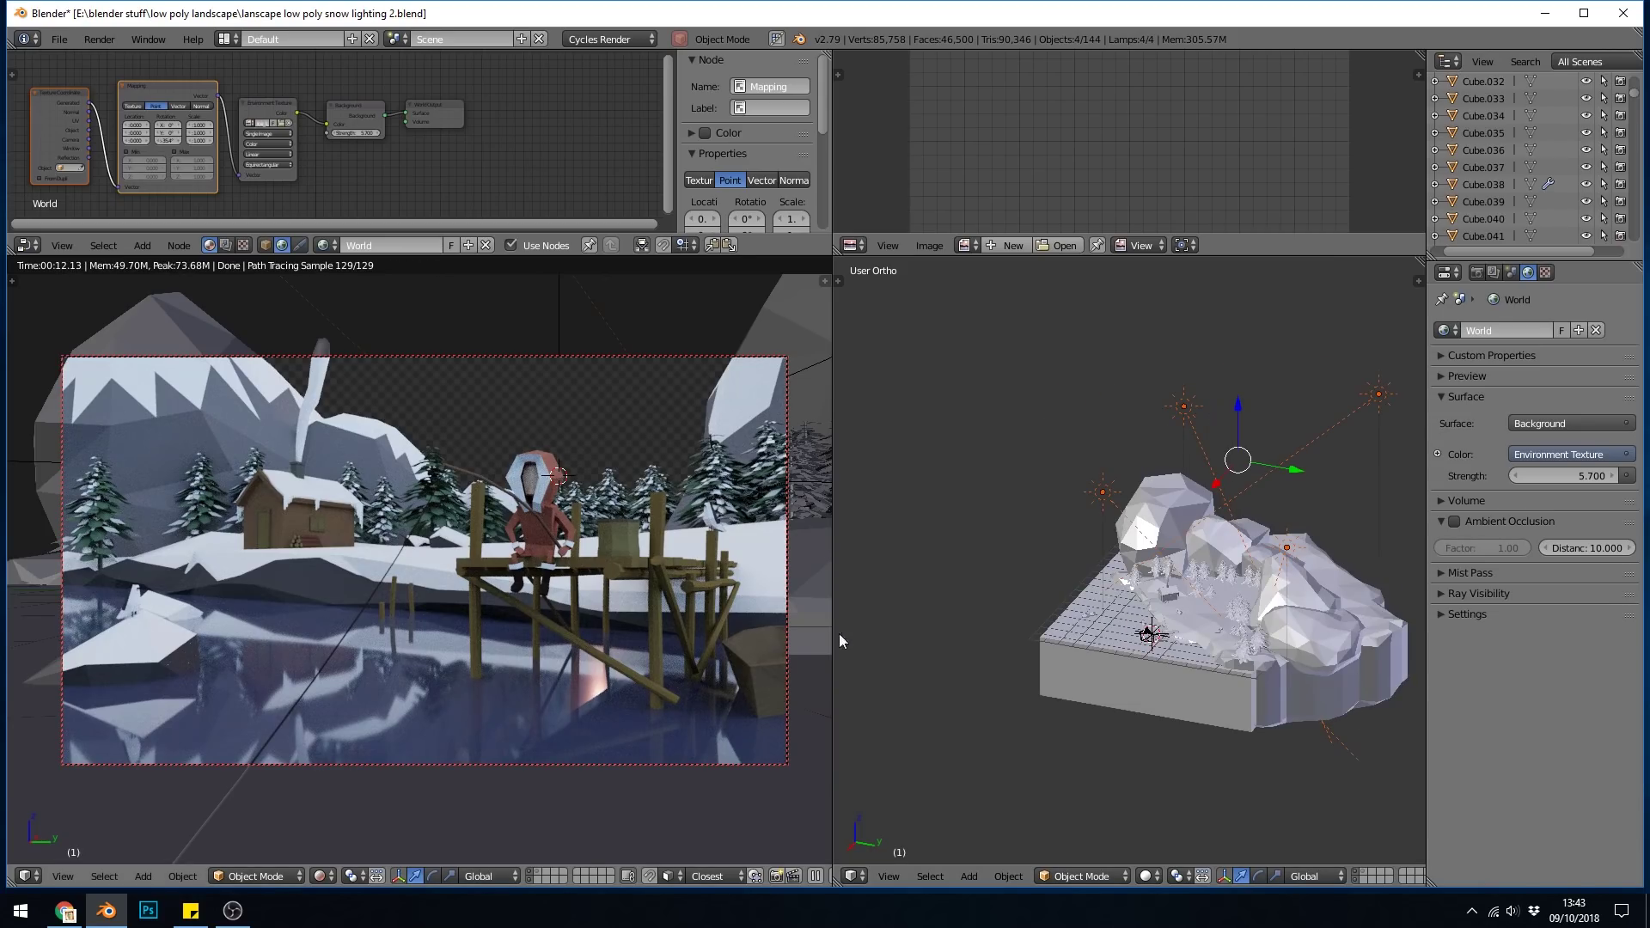
middle_drag(1169, 610, 1254, 610)
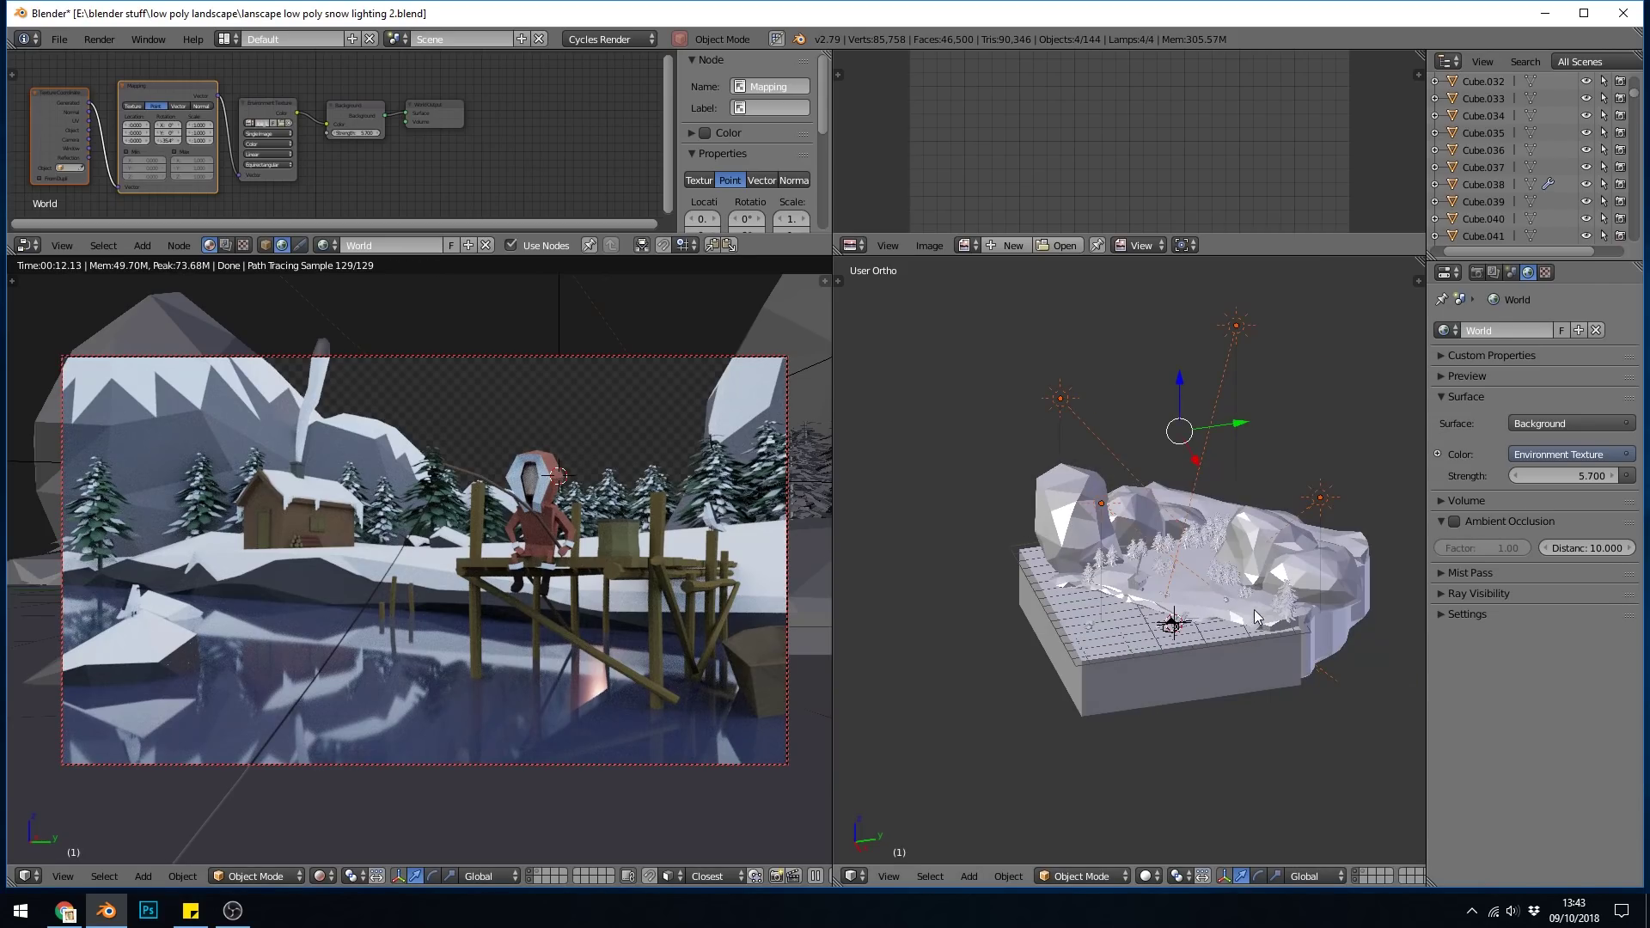
click(1106, 504)
click(1058, 399)
key(h)
click(1236, 325)
key(h)
click(1320, 497)
key(h)
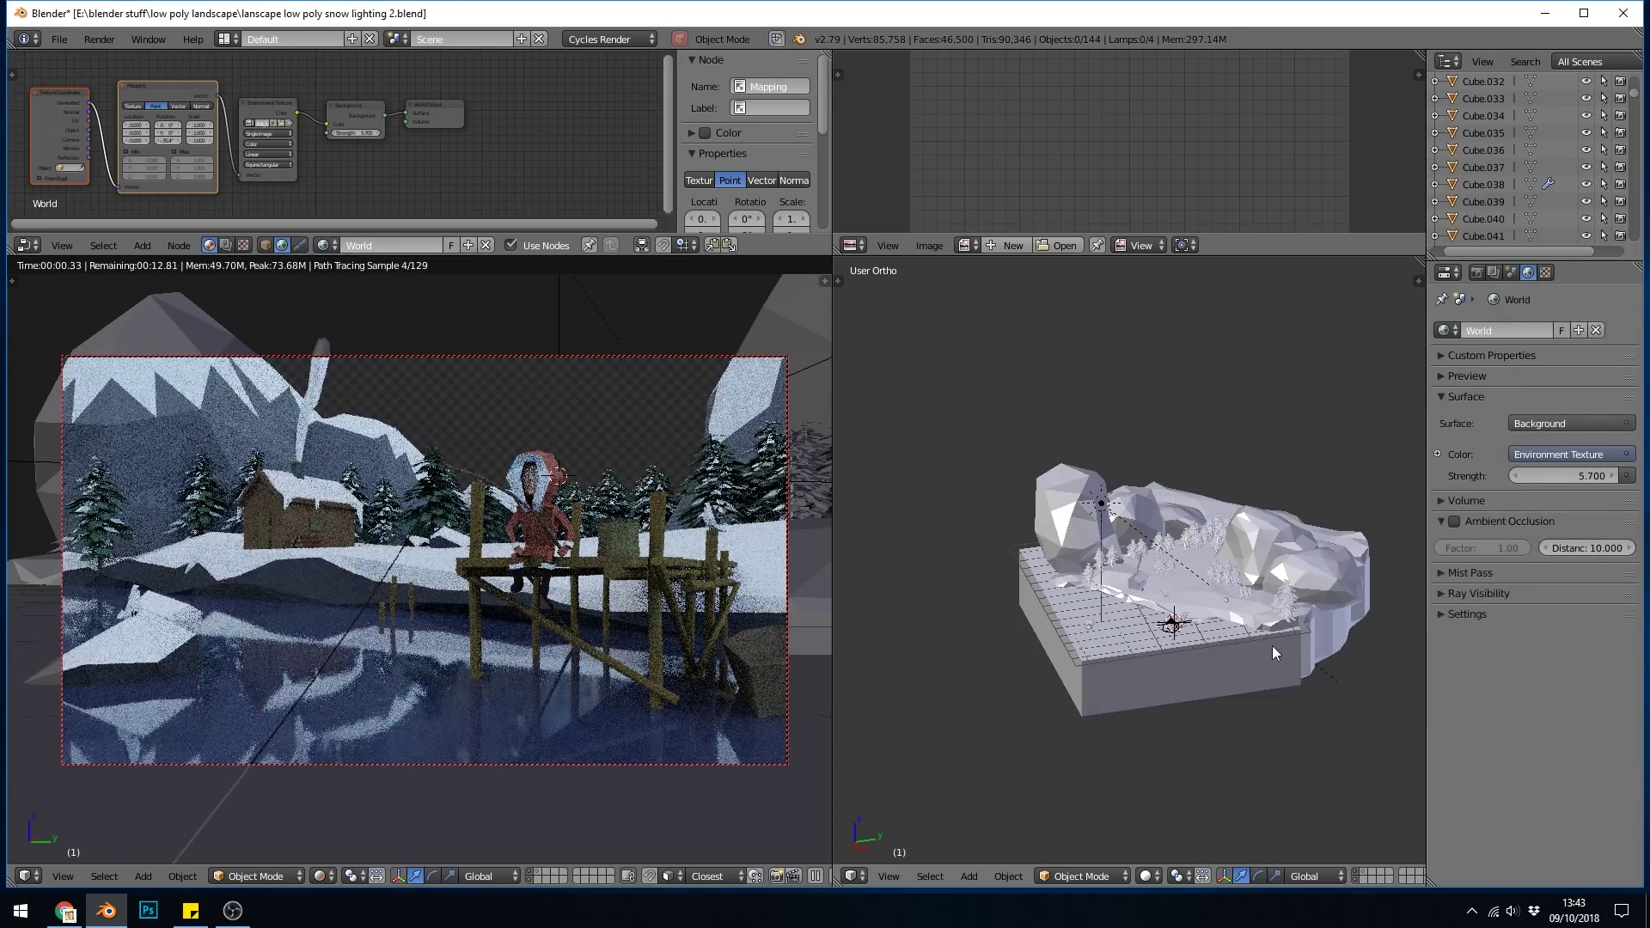
Set sun lamp Sun.002 to size 0.033 and strength 3.7
click(1103, 504)
middle_drag(1109, 507, 1145, 541)
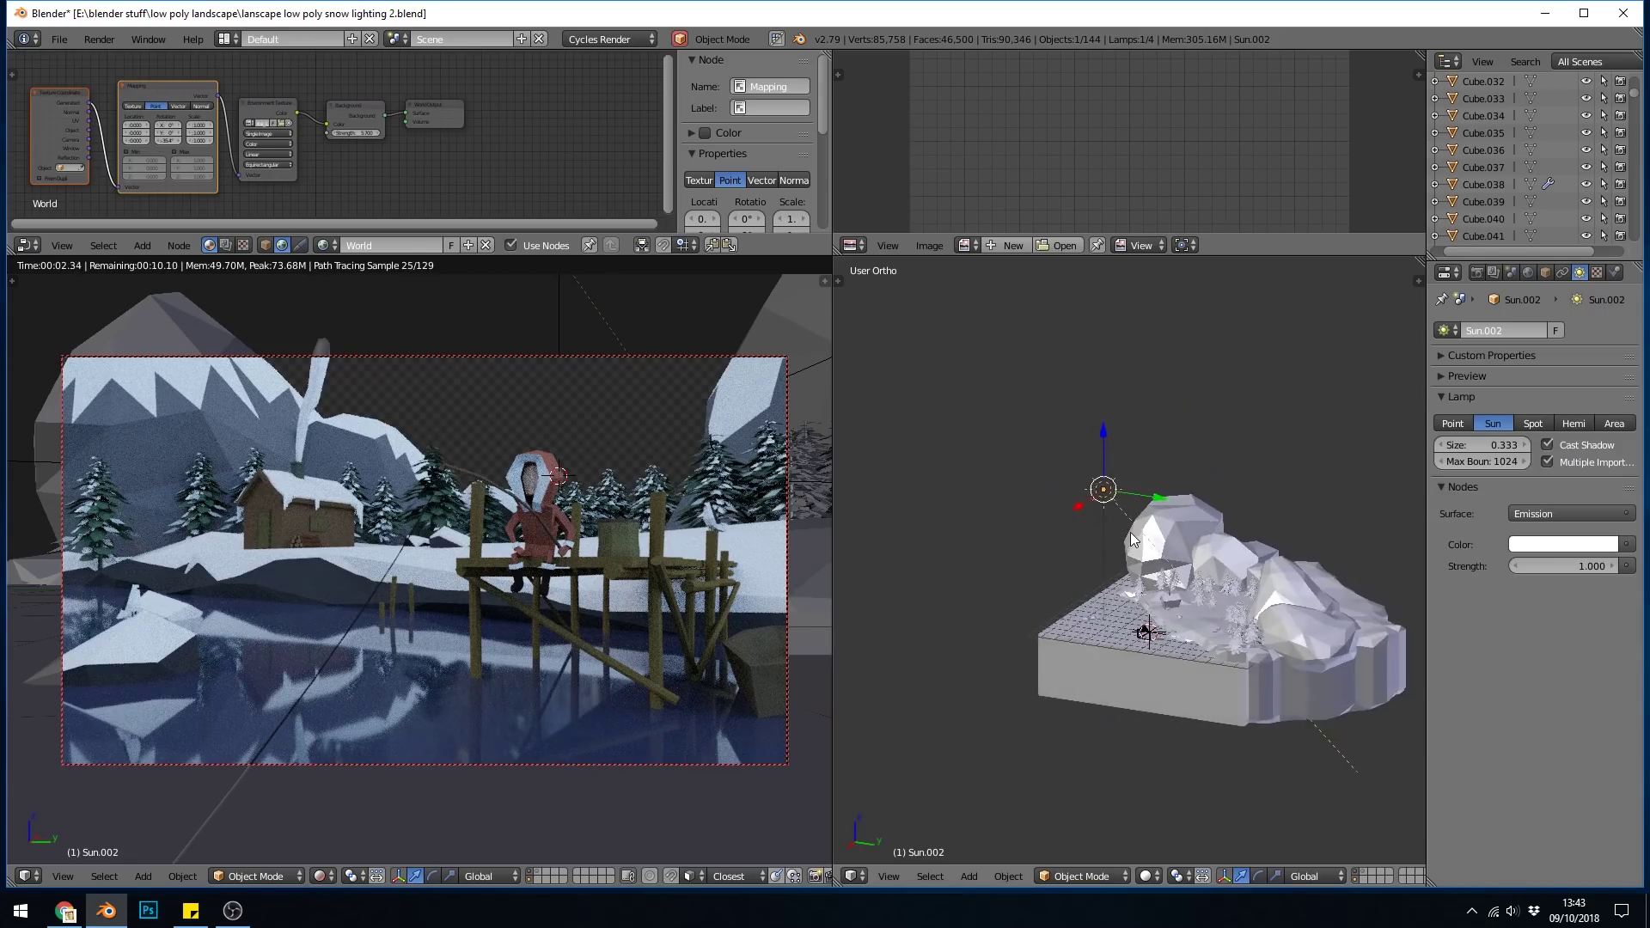
scroll(1152, 554, up, 5)
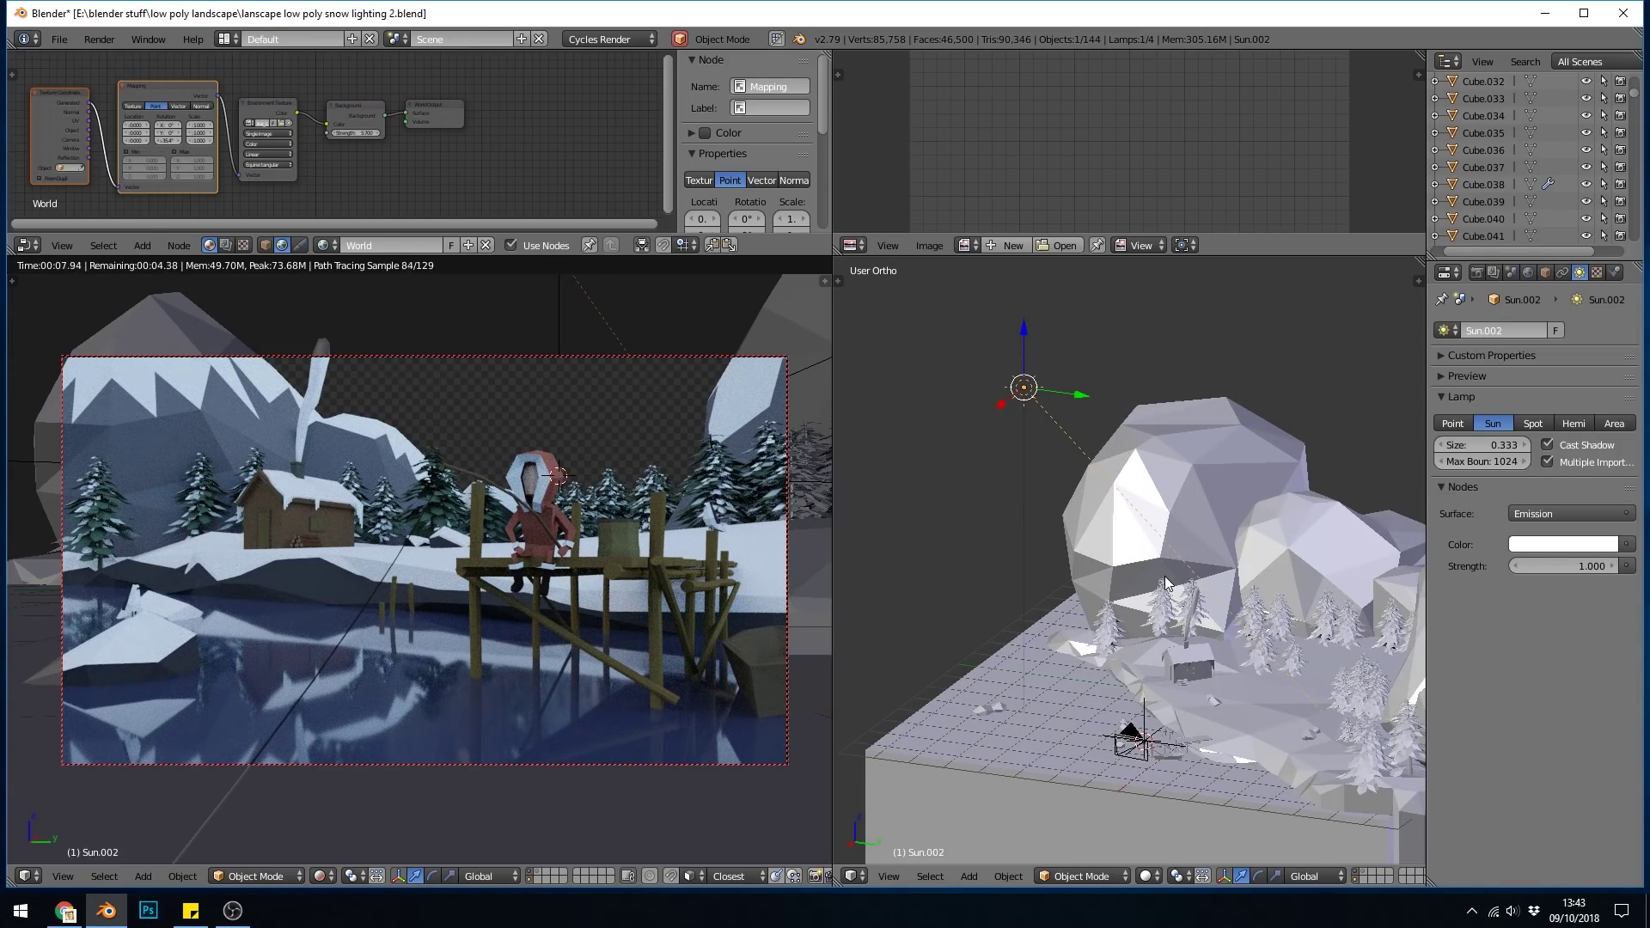
drag(1482, 445, 1357, 445)
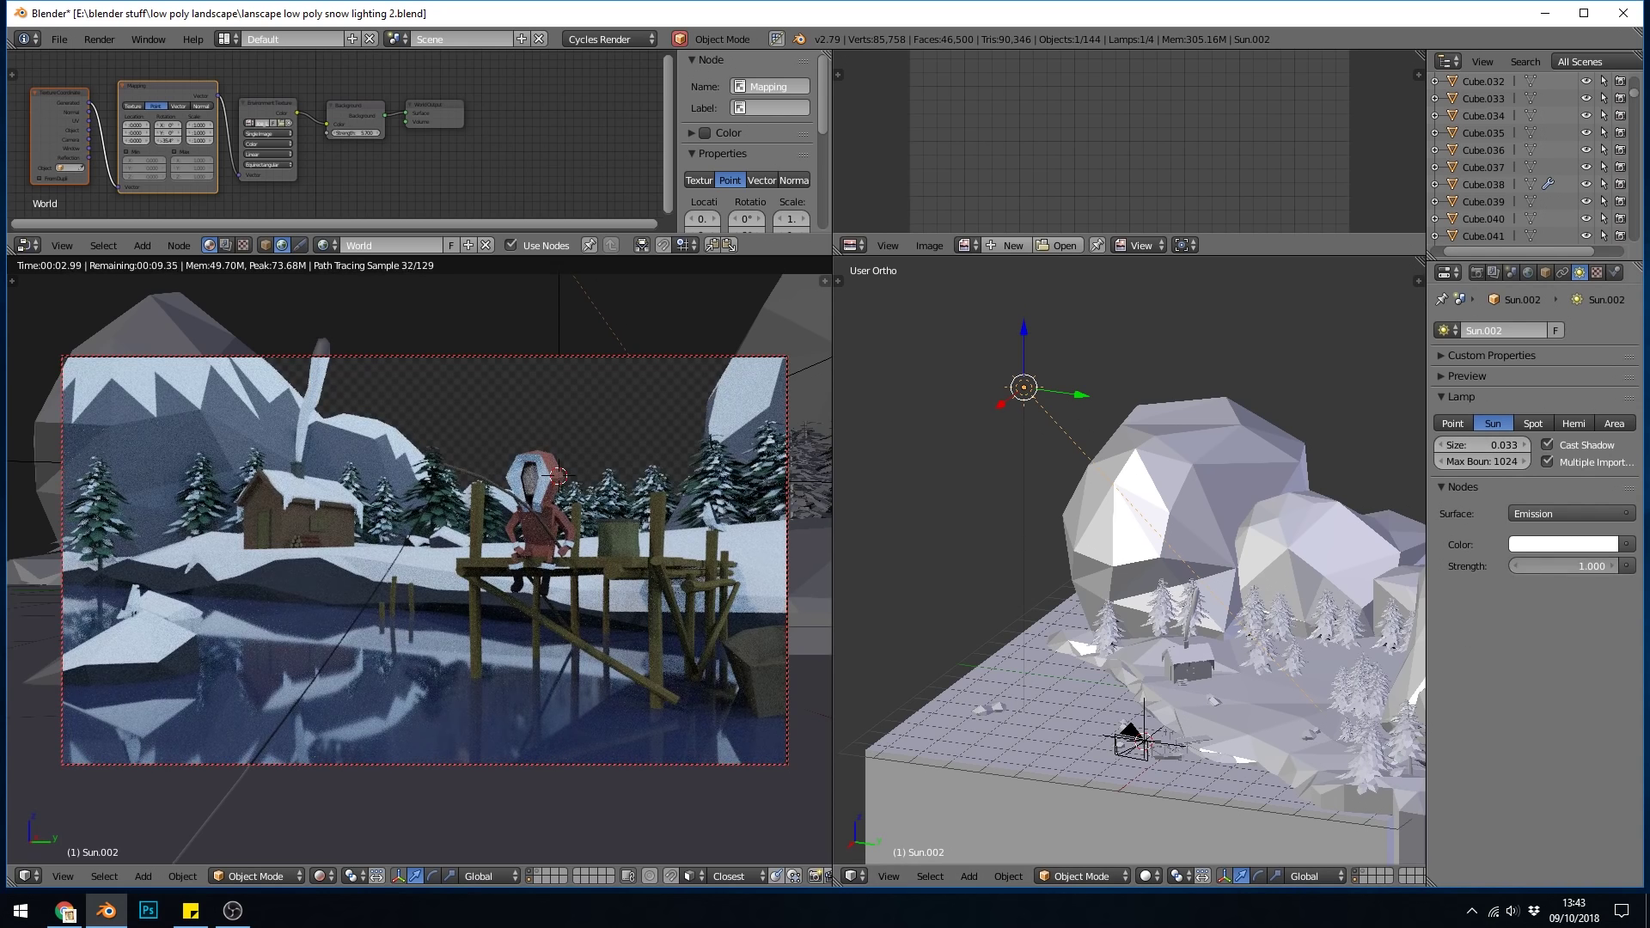
drag(1564, 566, 1607, 565)
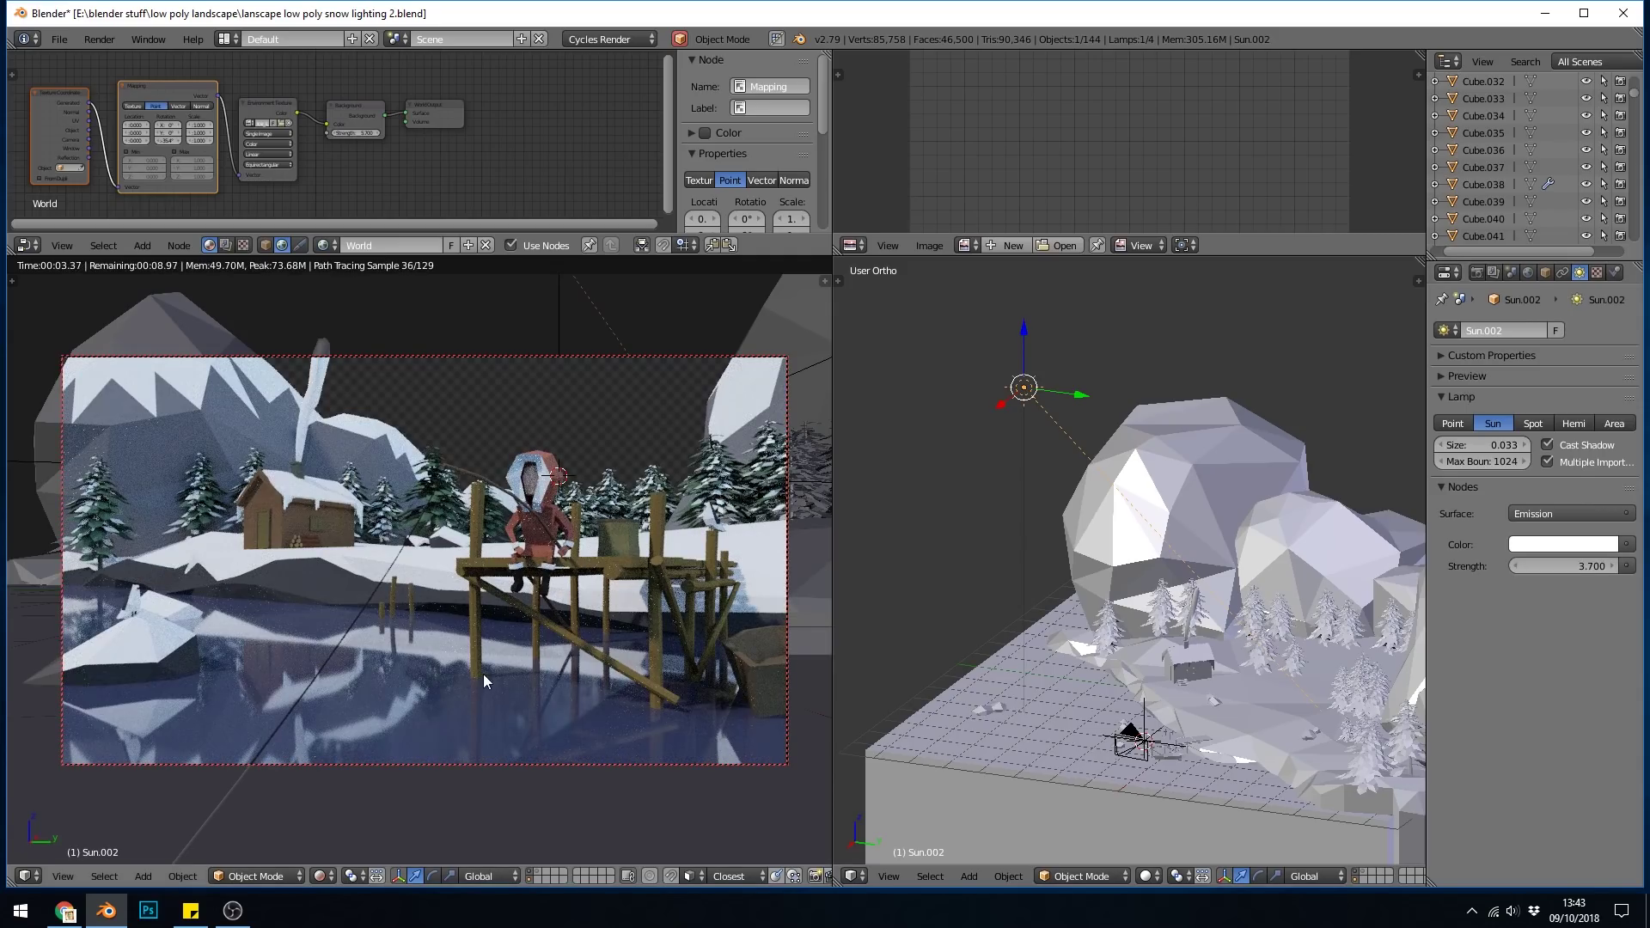
Rotate Sun.002 from top view so its light falls across the lake
key(KP_7)
key(r)
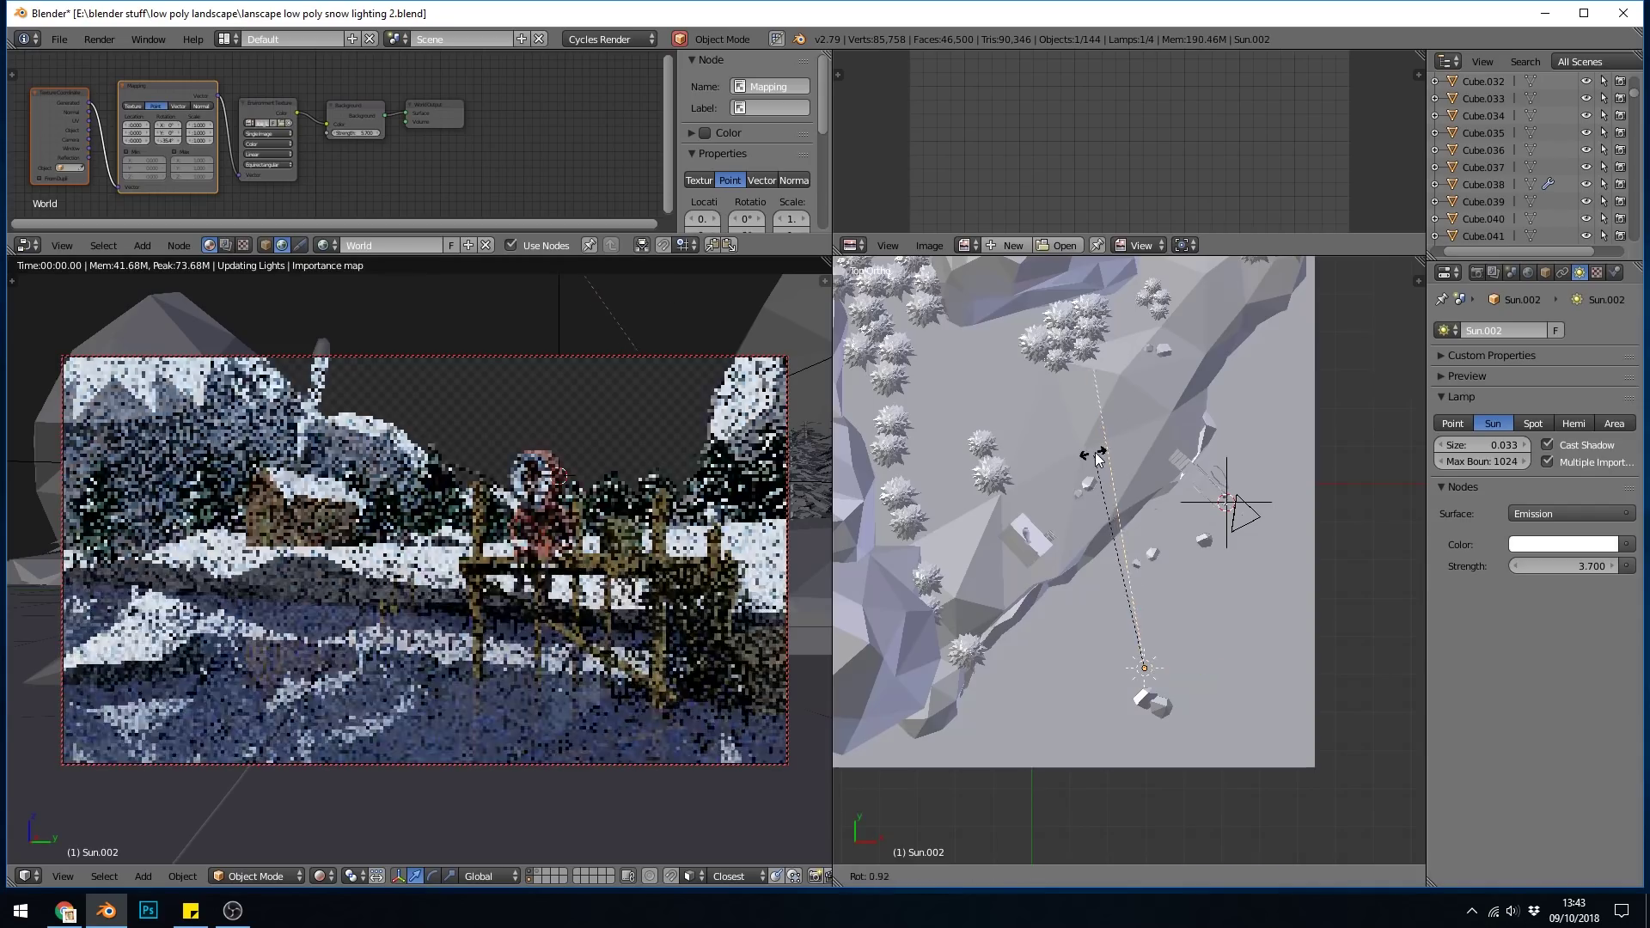
click(1152, 441)
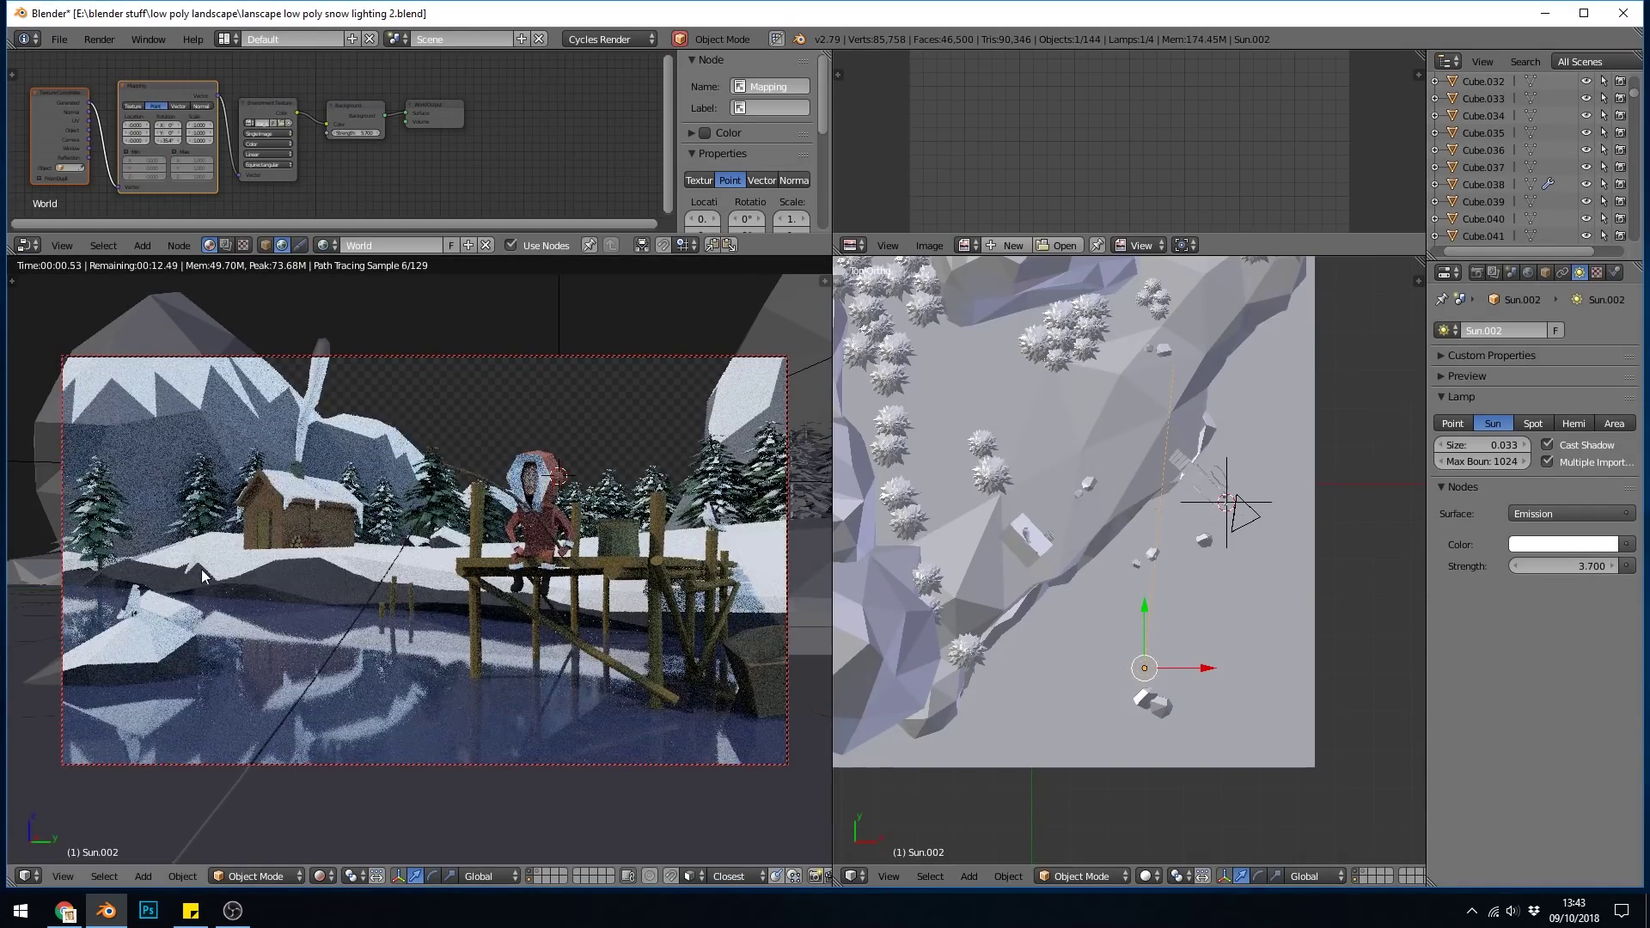
middle_drag(962, 533, 1042, 464)
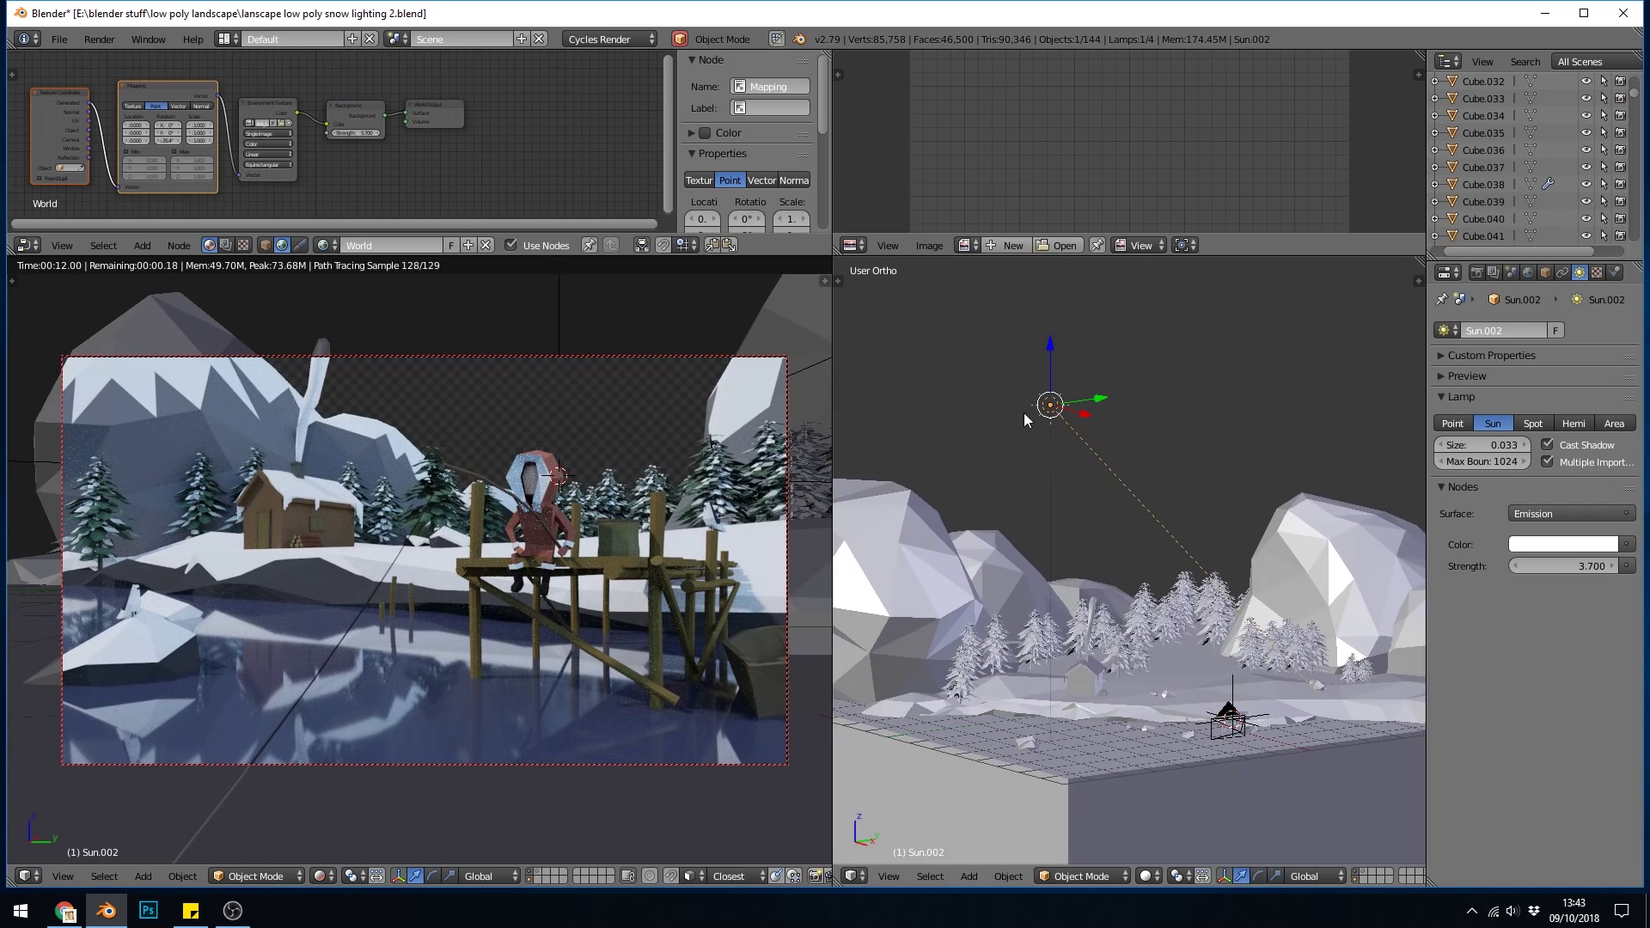
key(r)
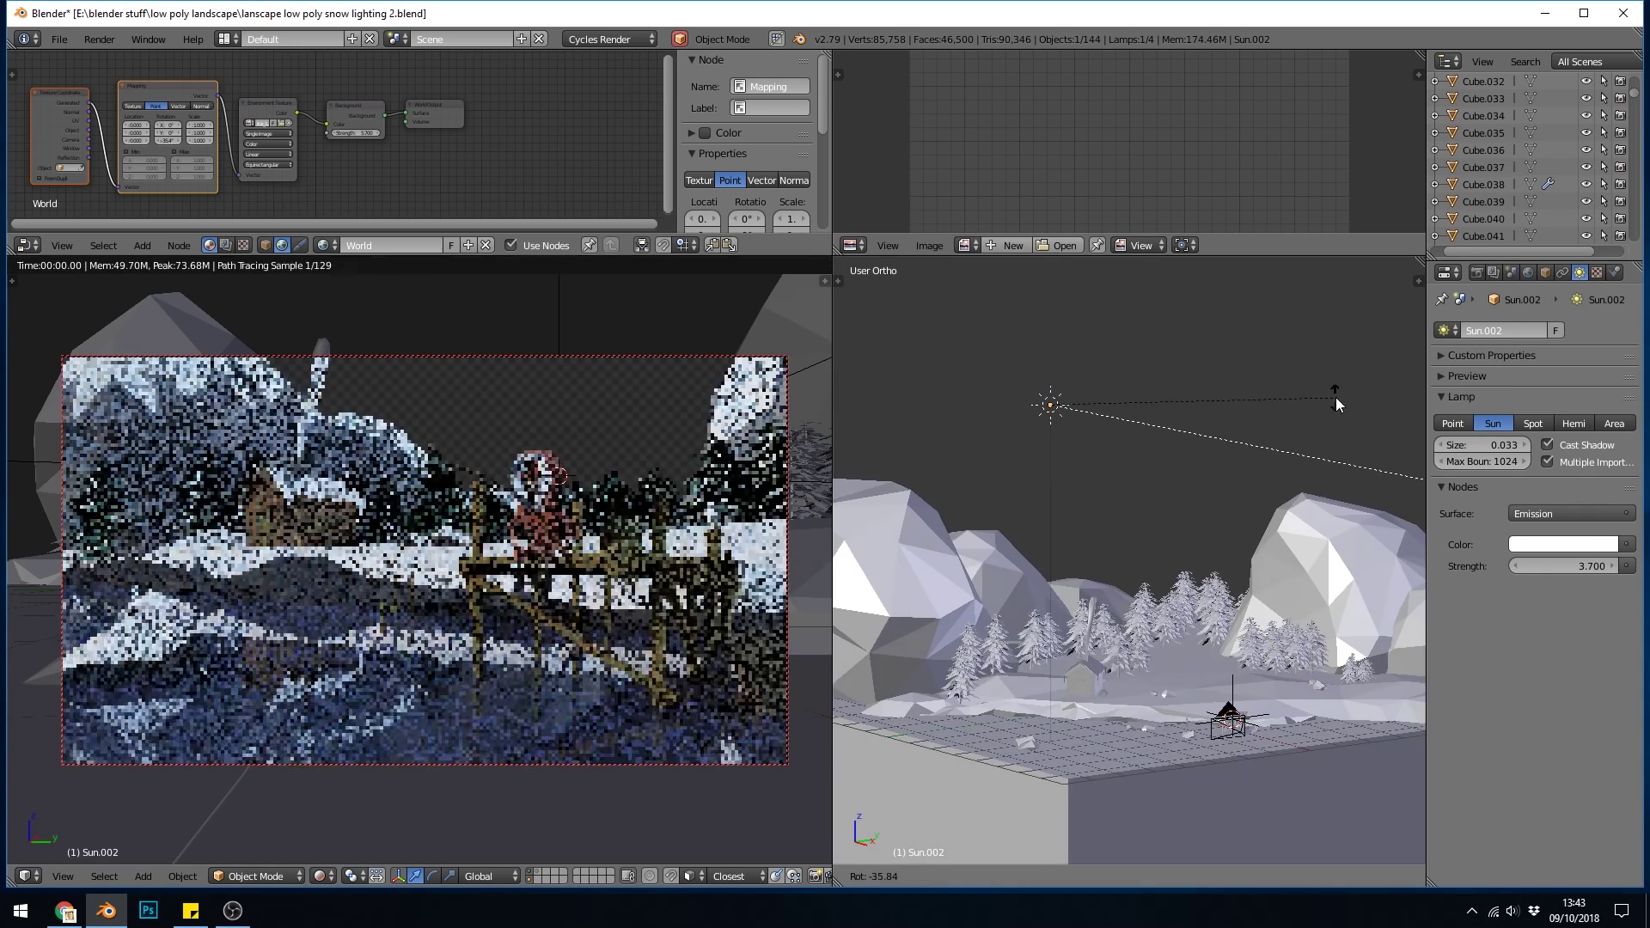
click(1332, 464)
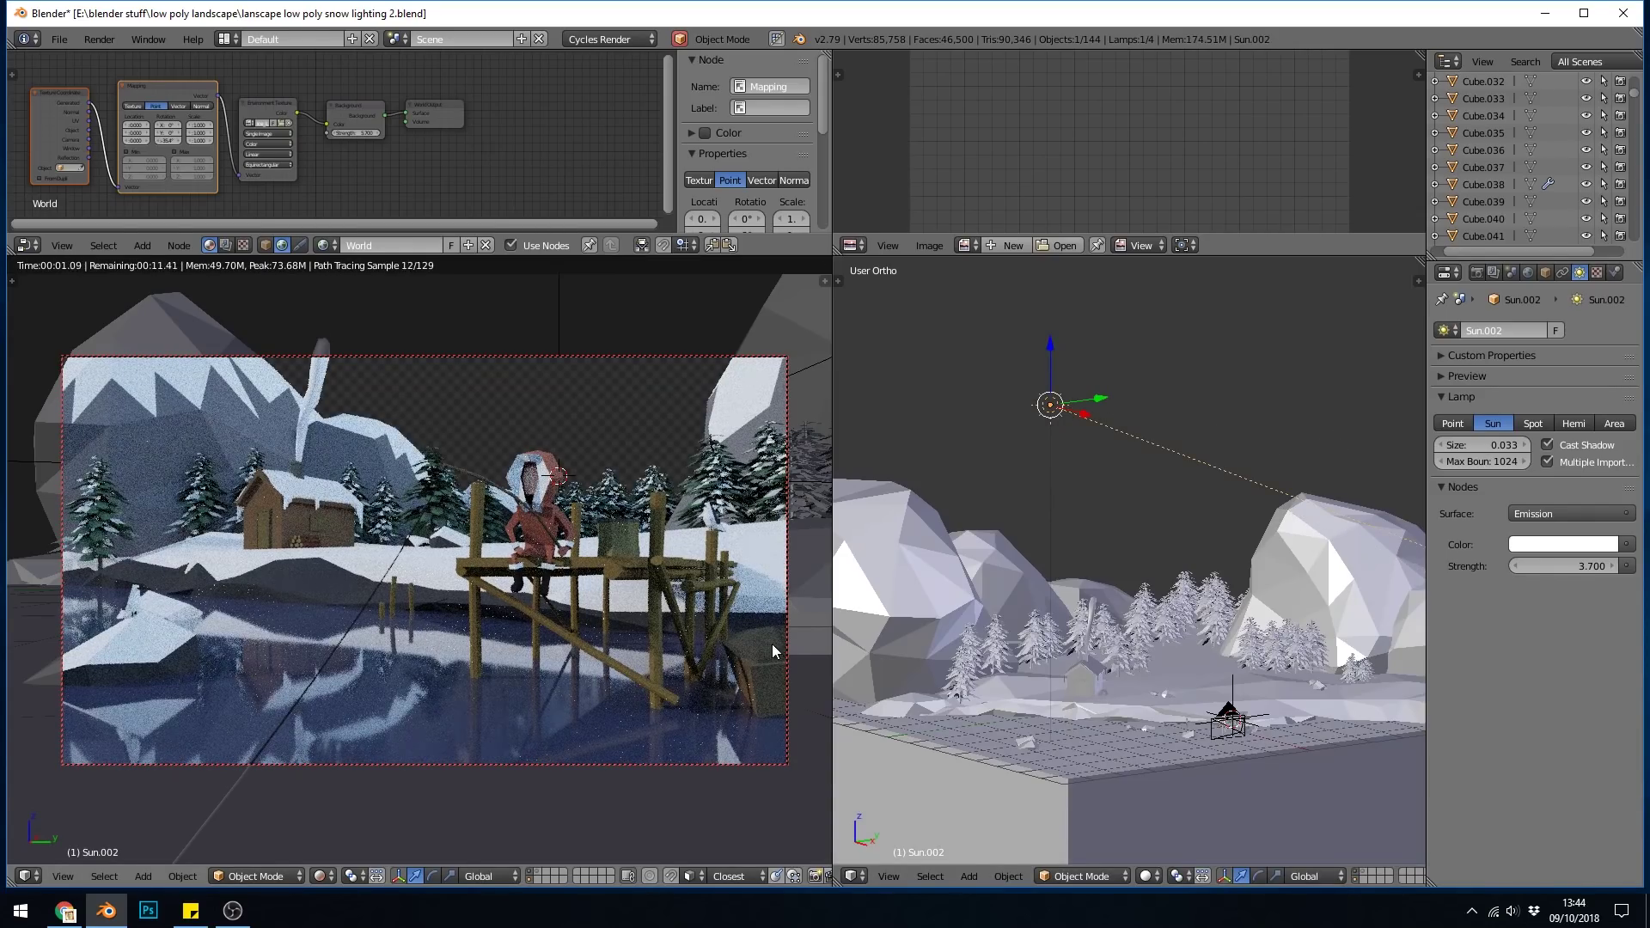
click(361, 133)
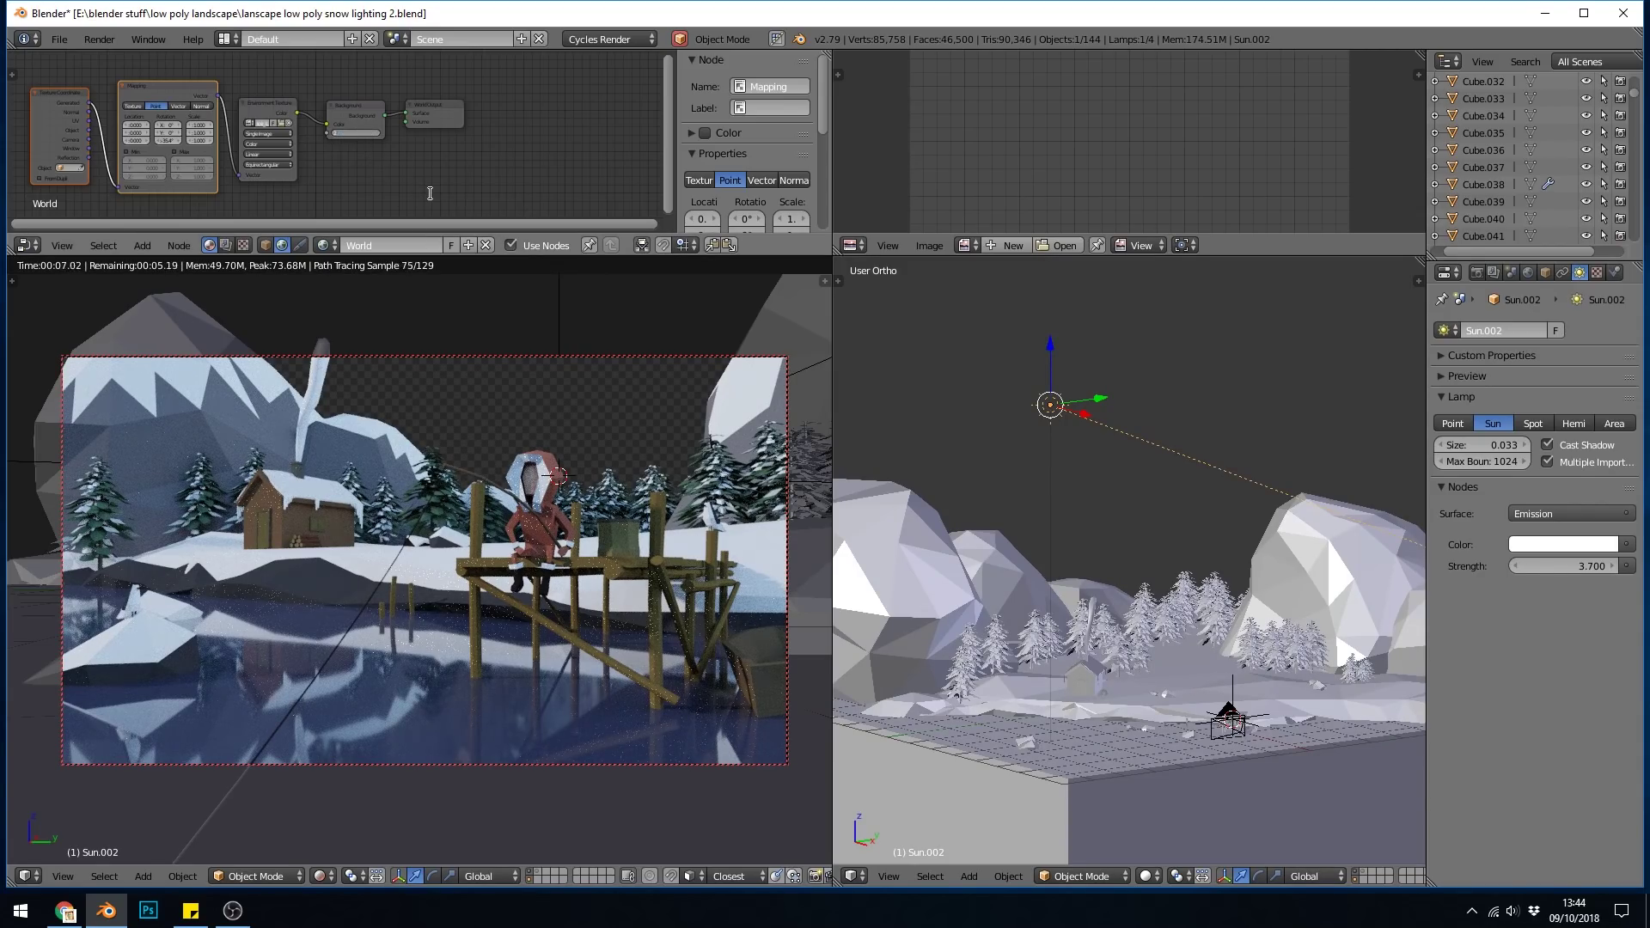
Set environment strength to 2, tint Sun.002 blue, and open the image browser for another HDRI
text(2)
key(Return)
click(1537, 545)
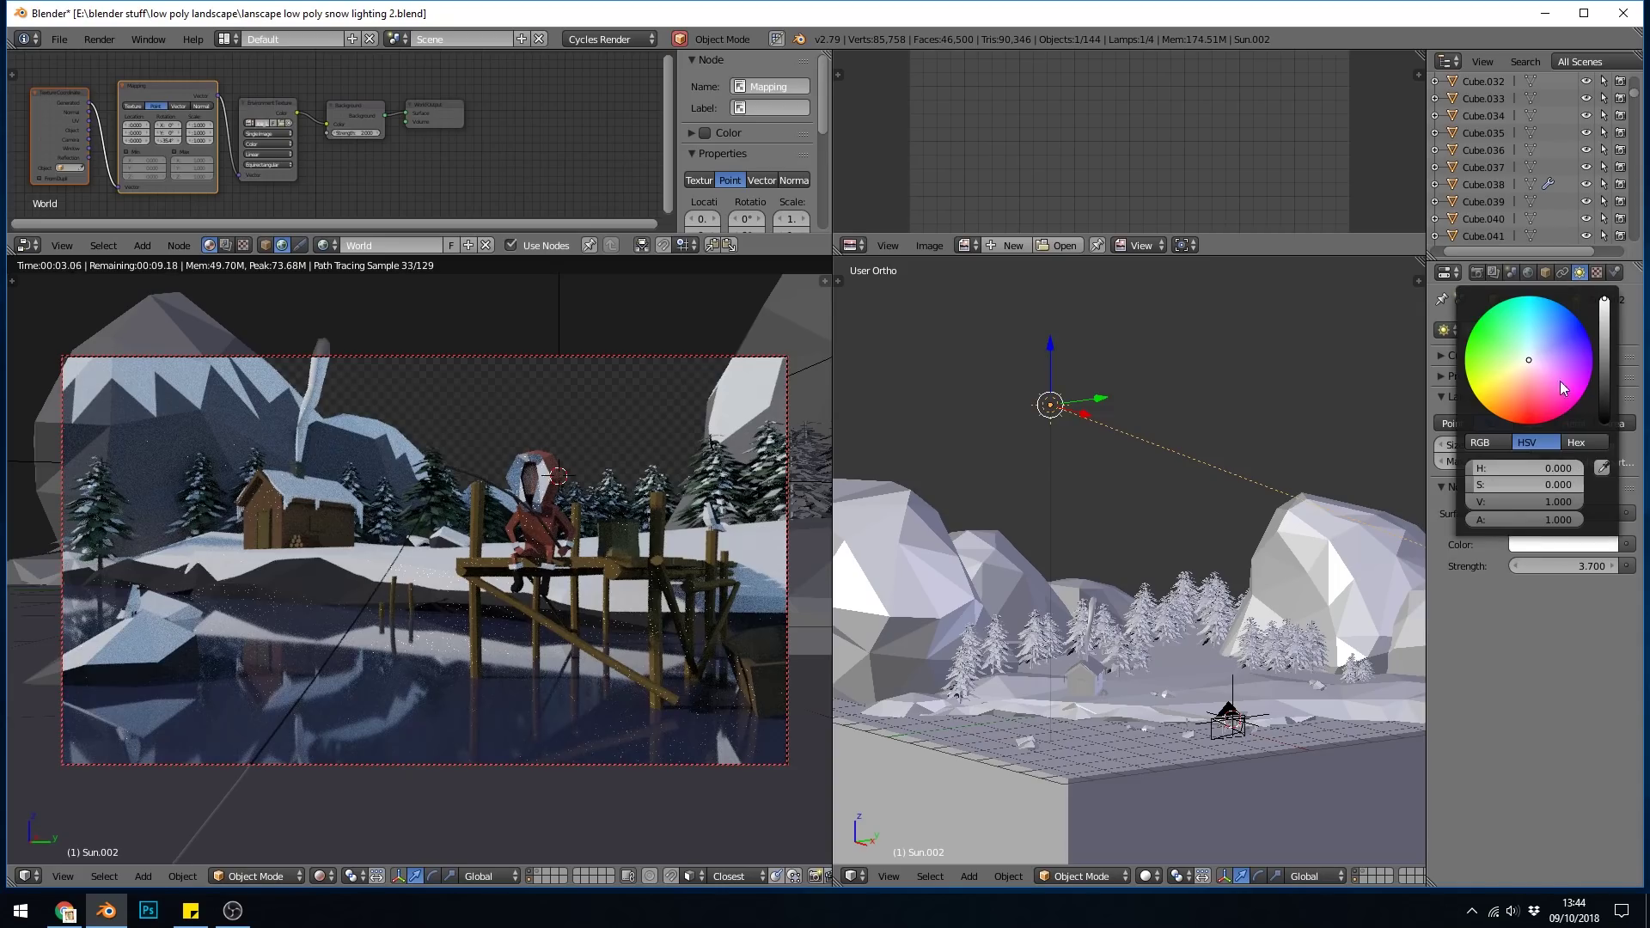
click(1558, 336)
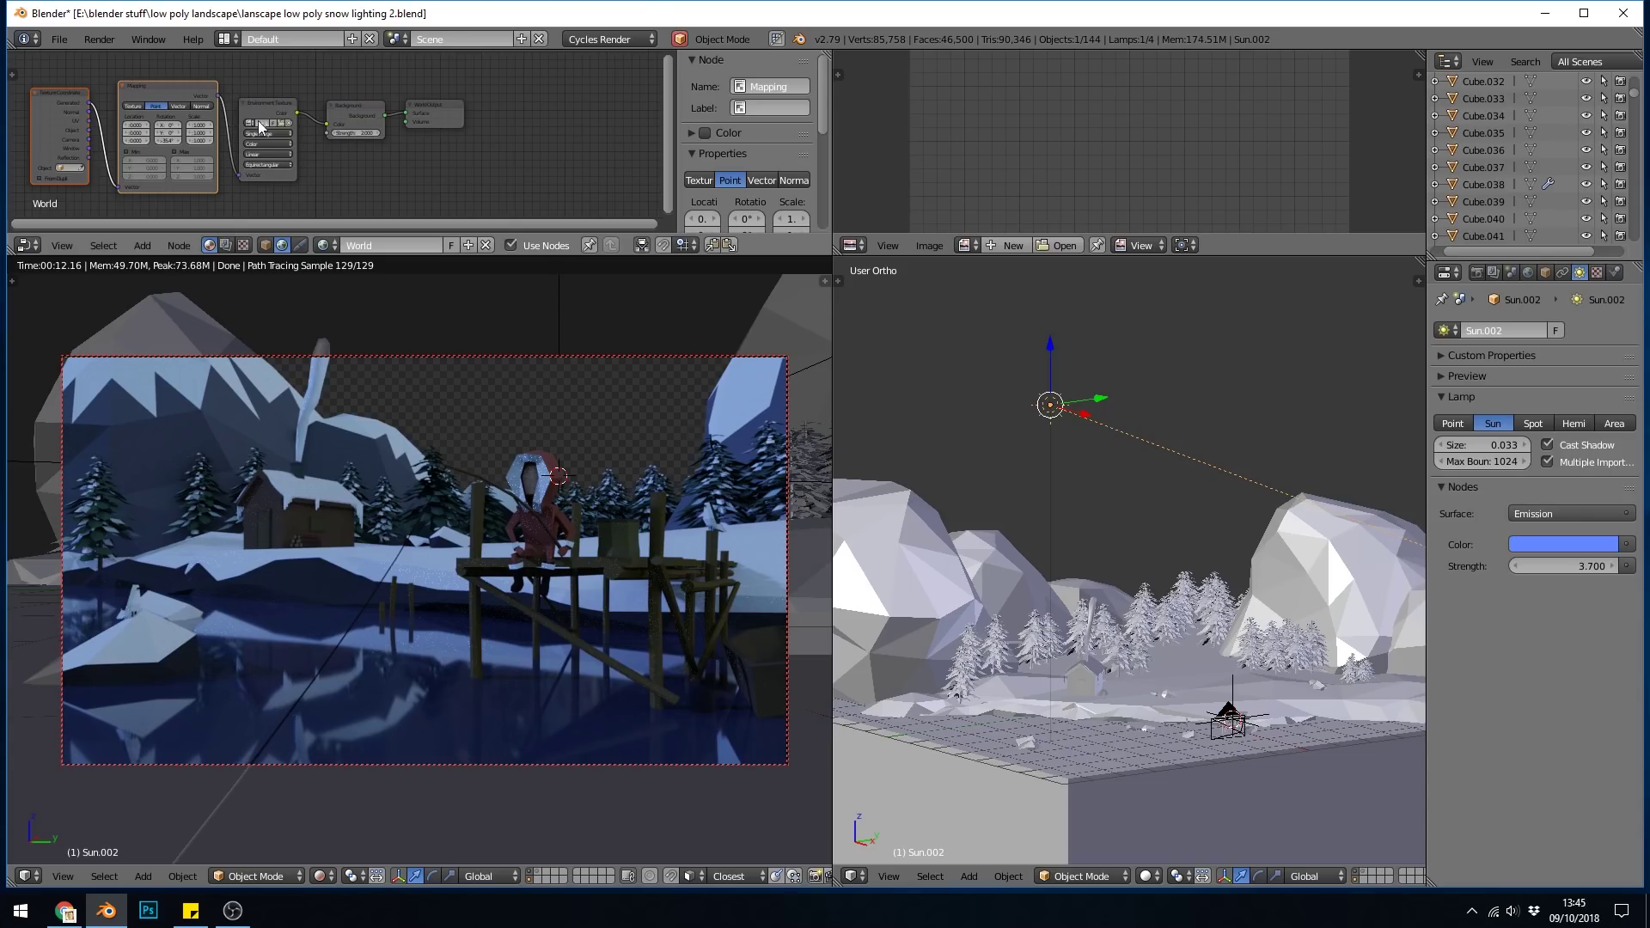
click(287, 127)
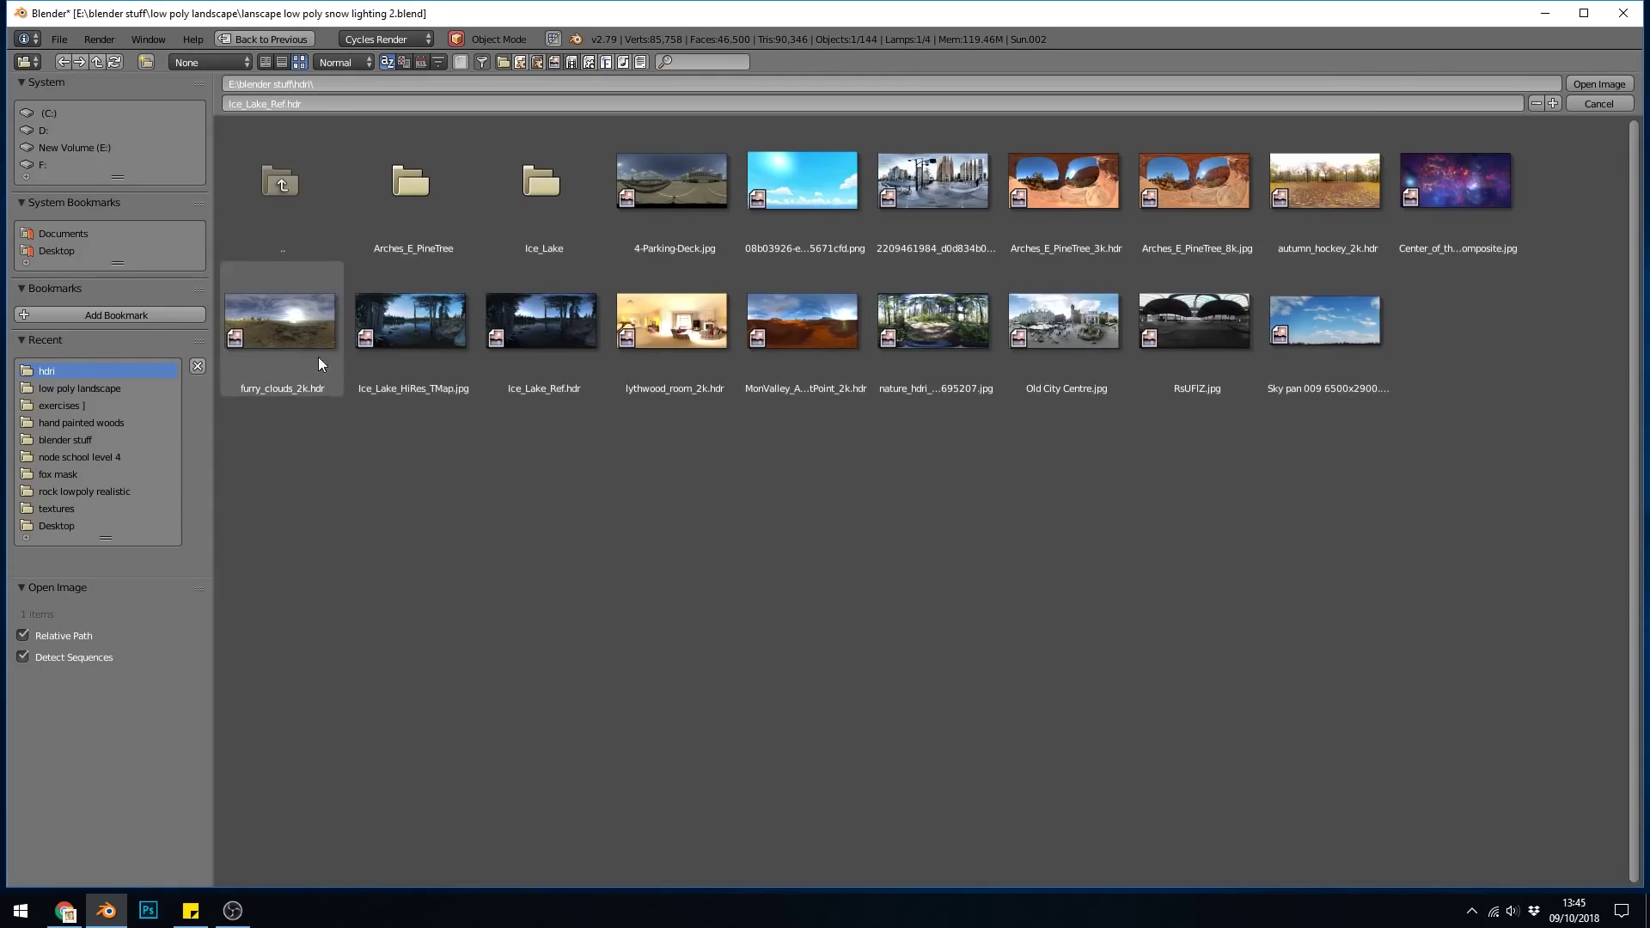
Load furry_clouds_2k.hdr from the file browser as the world environment
click(322, 331)
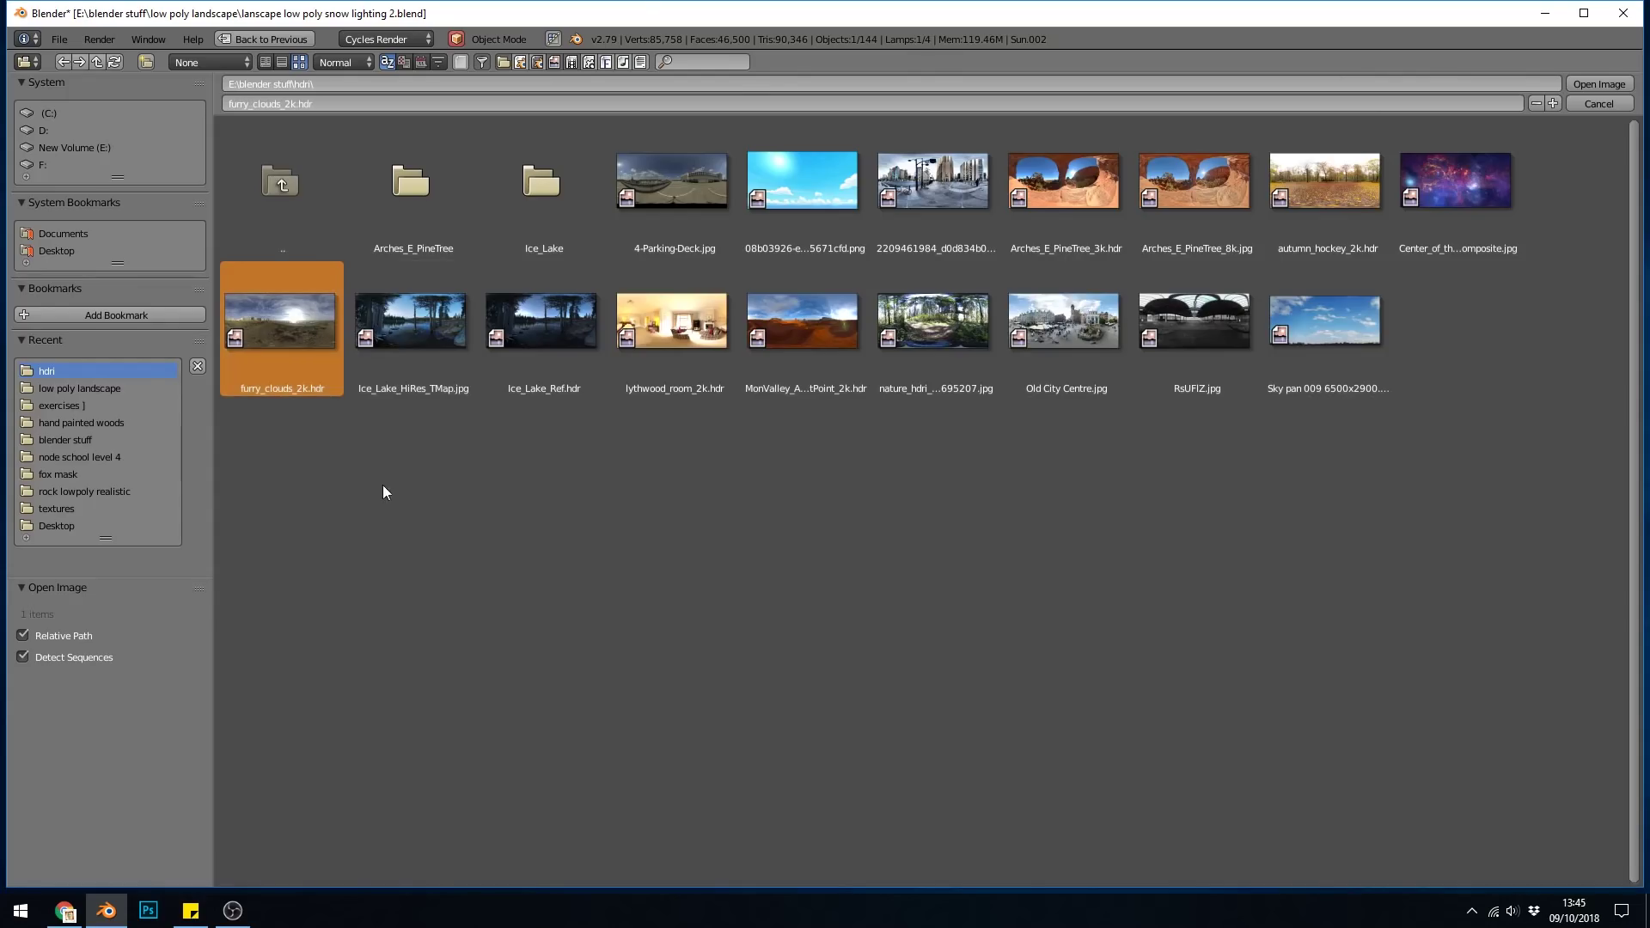
key(Return)
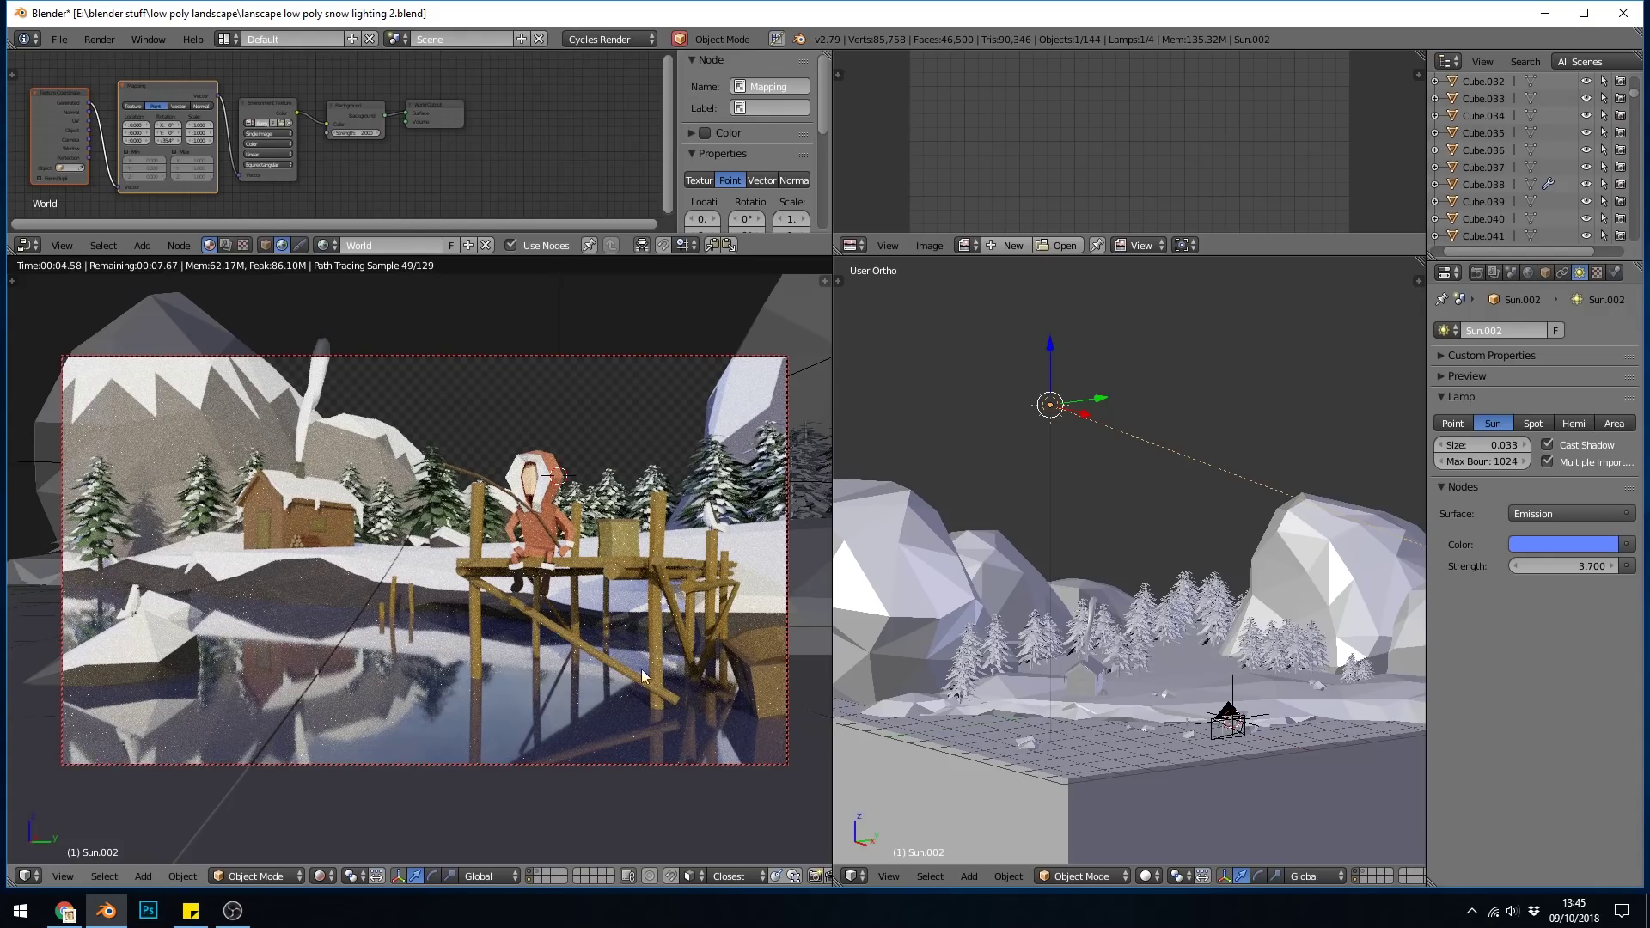
Set the environment strength to 1.000 and try lavender and pink tints on Sun.002
click(332, 133)
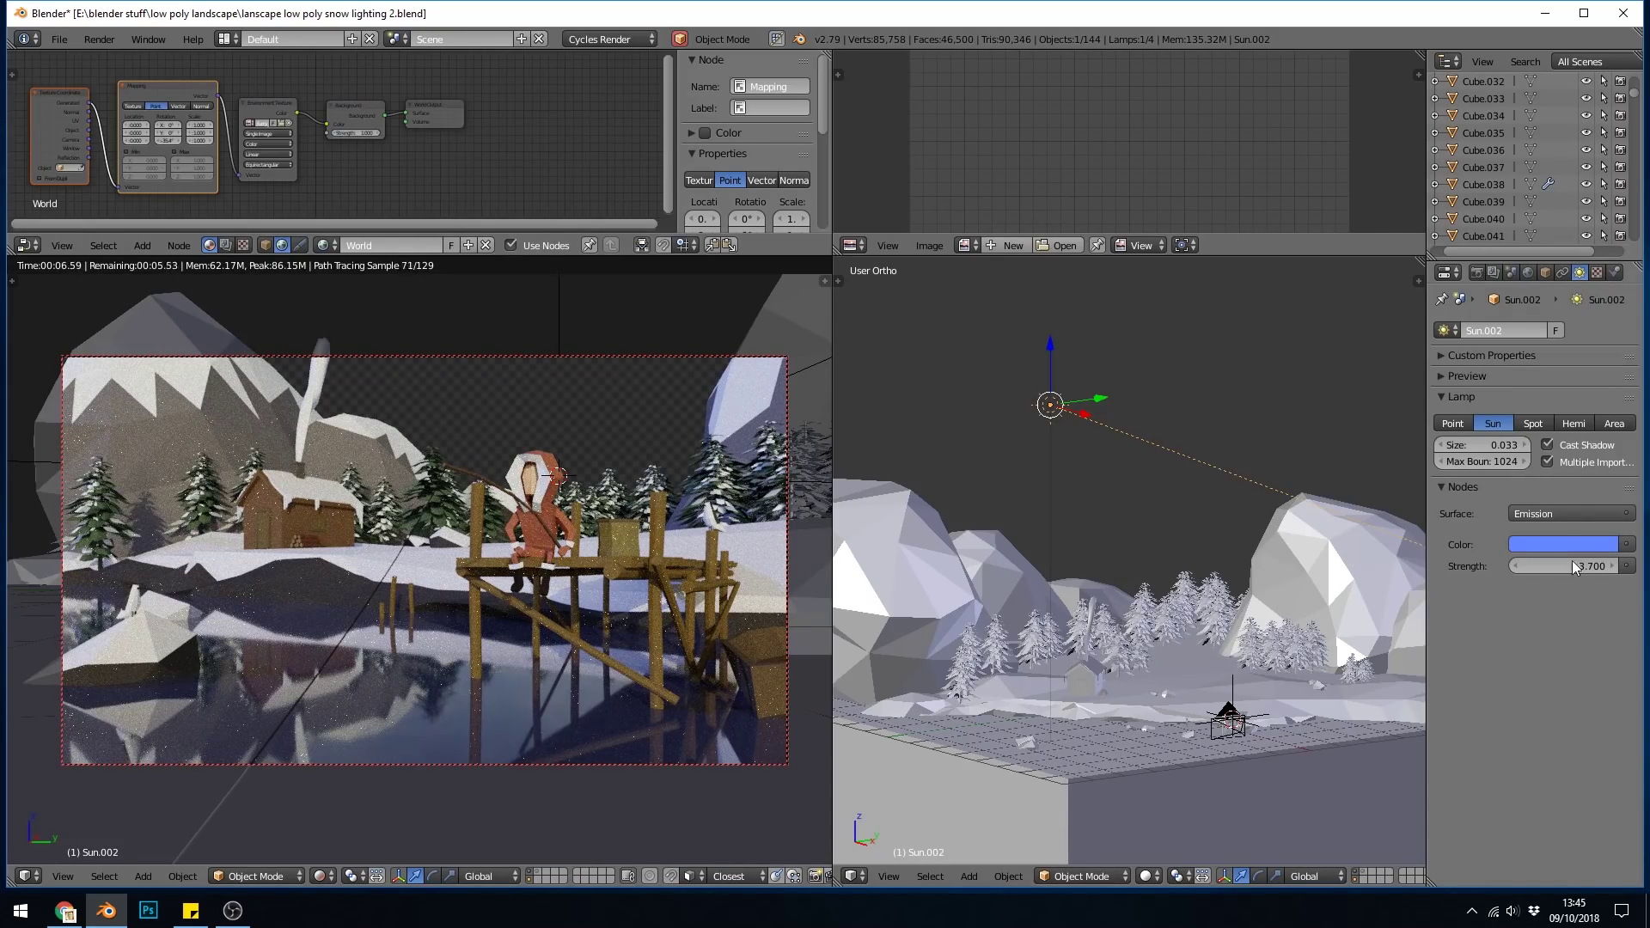
click(1574, 544)
click(1566, 360)
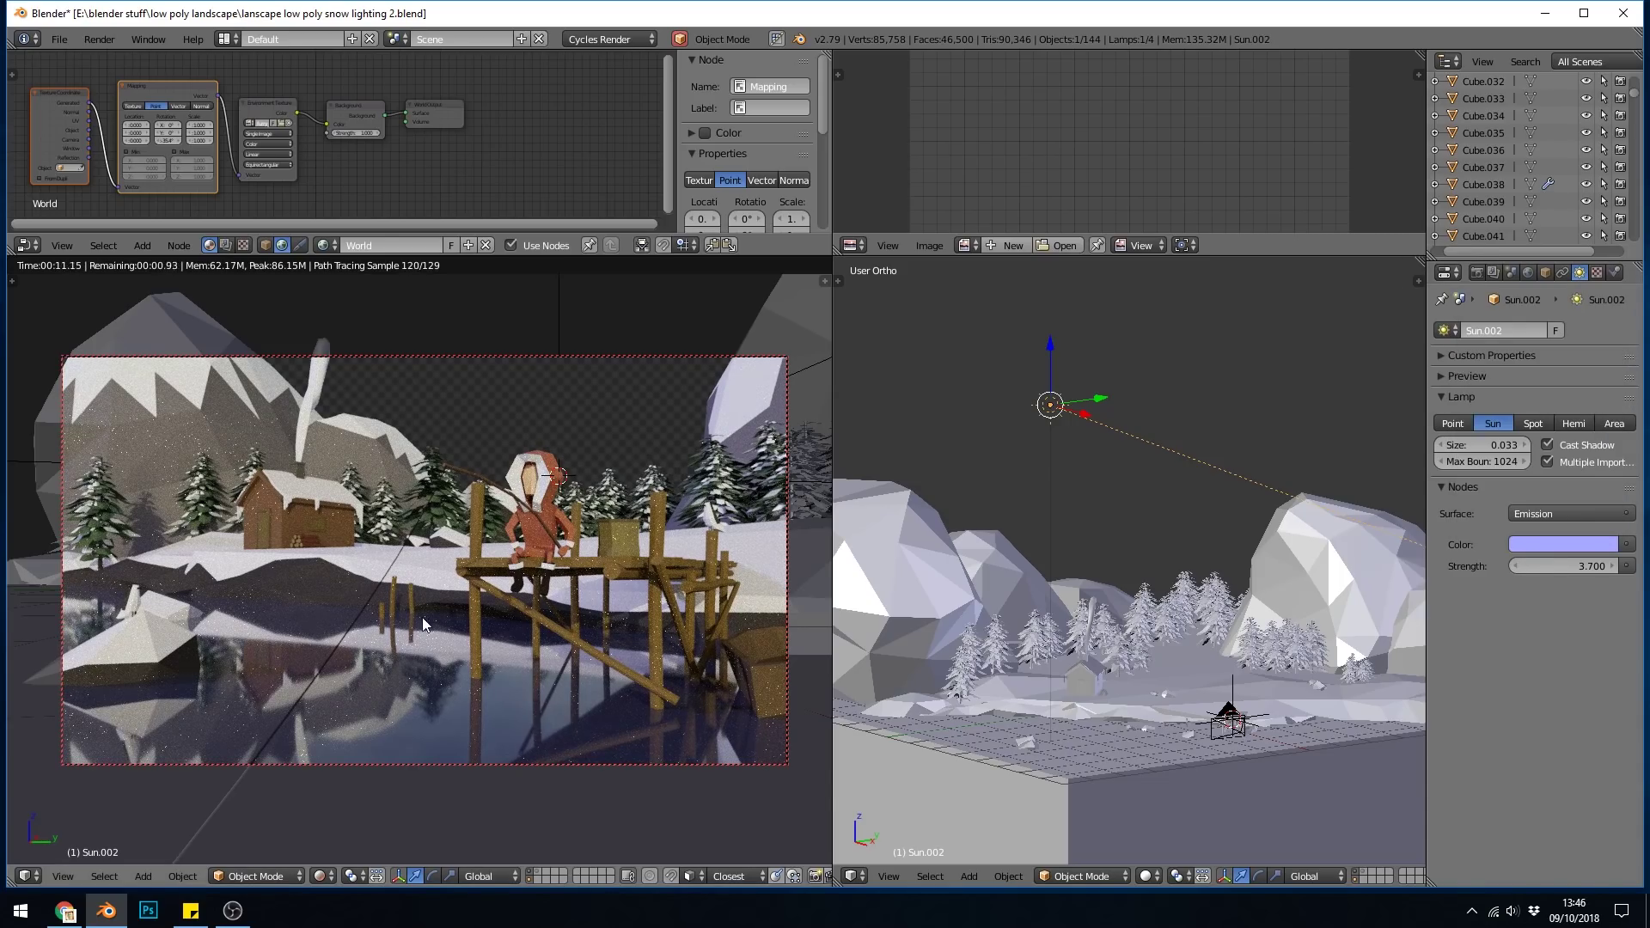
click(1522, 546)
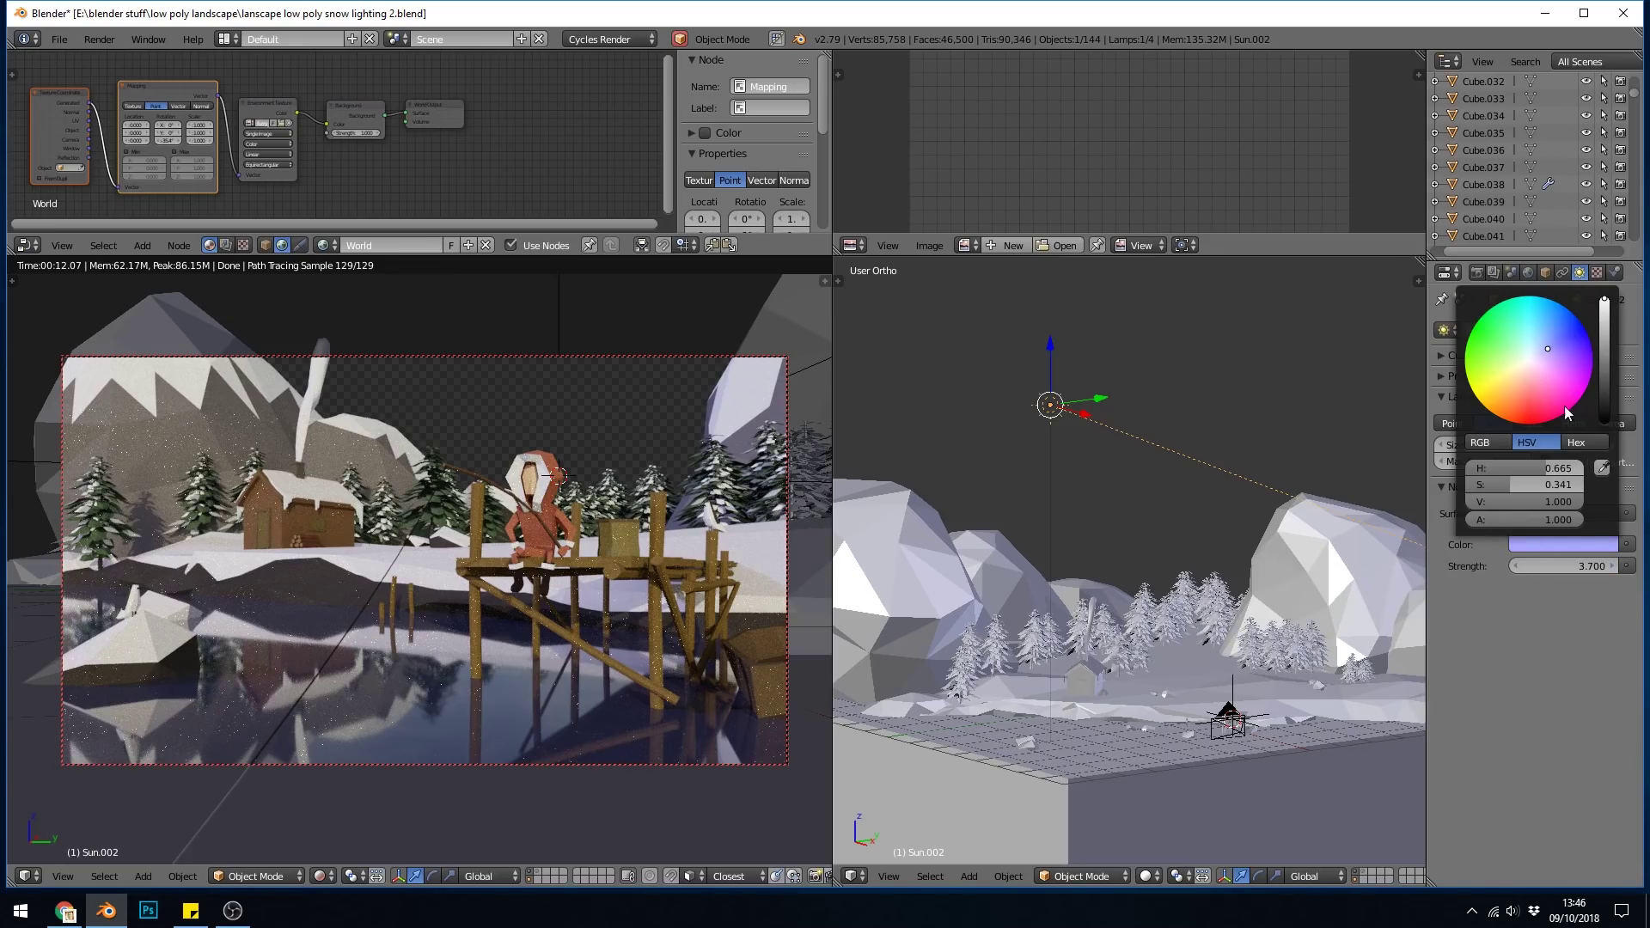
click(1540, 363)
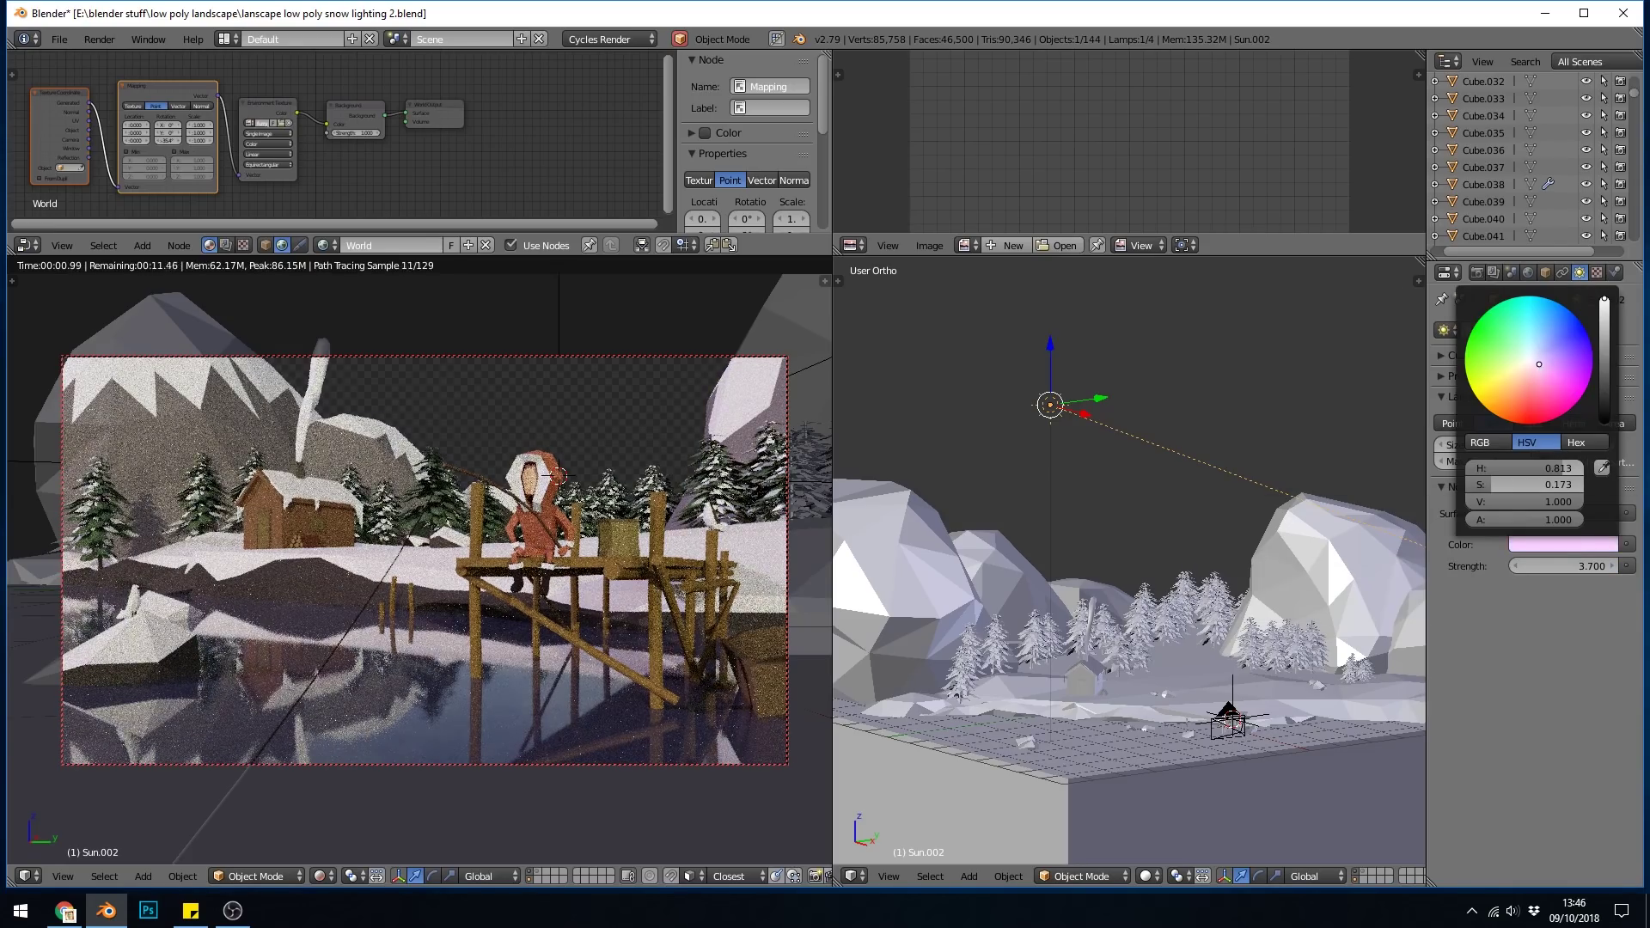
drag(1539, 364, 1545, 366)
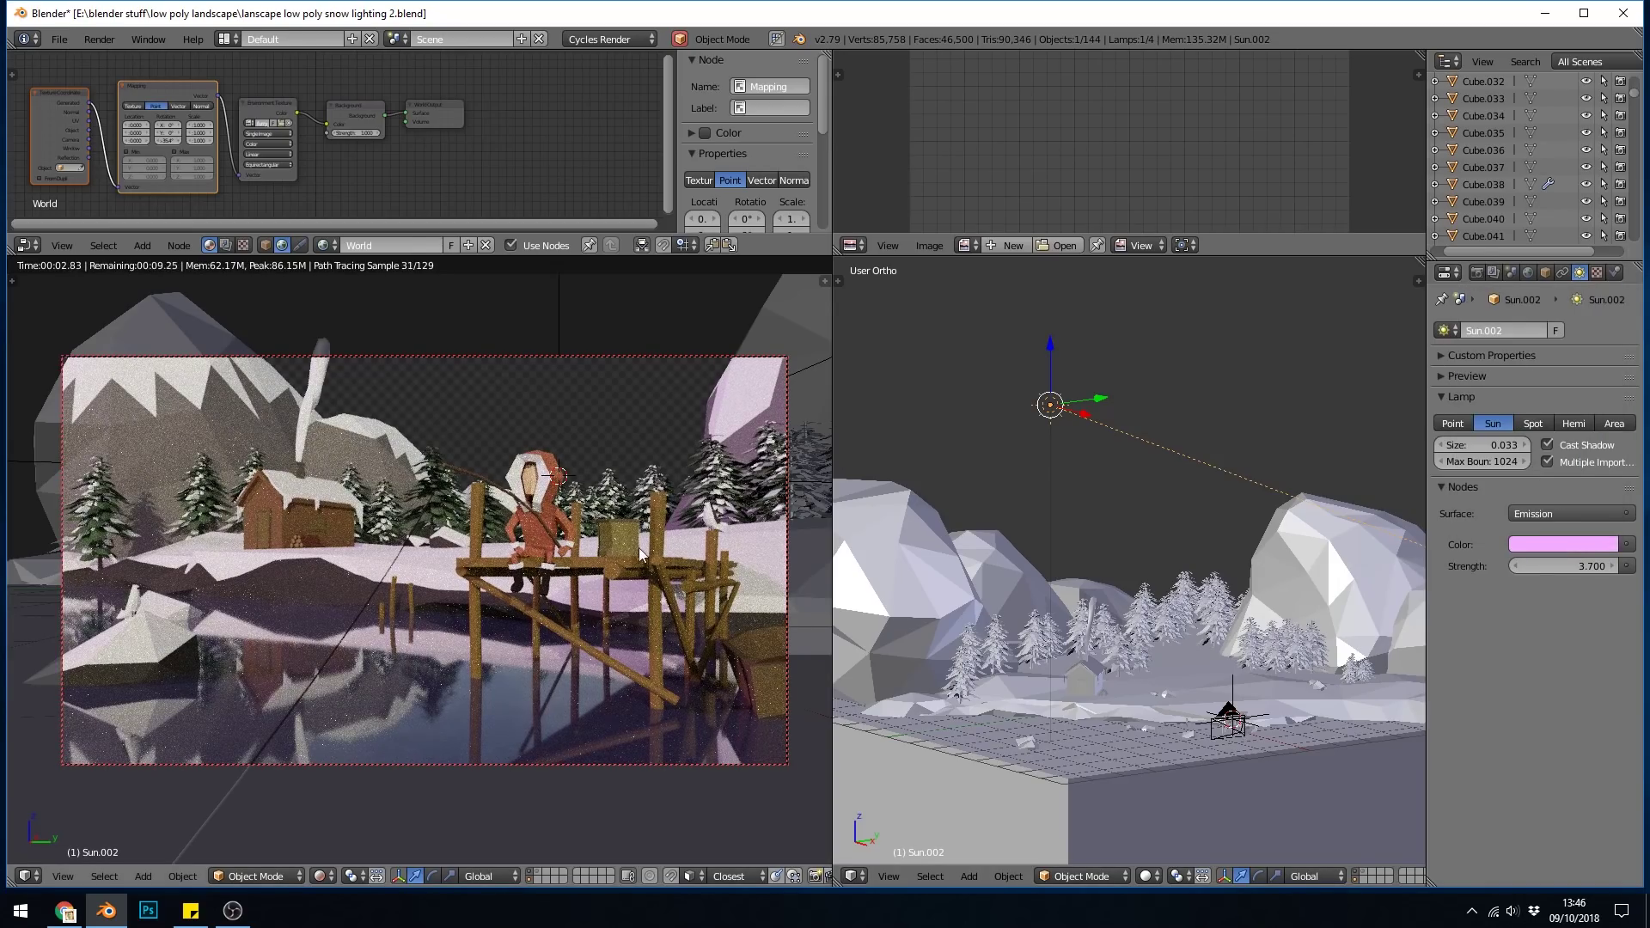
click(1555, 544)
click(1544, 359)
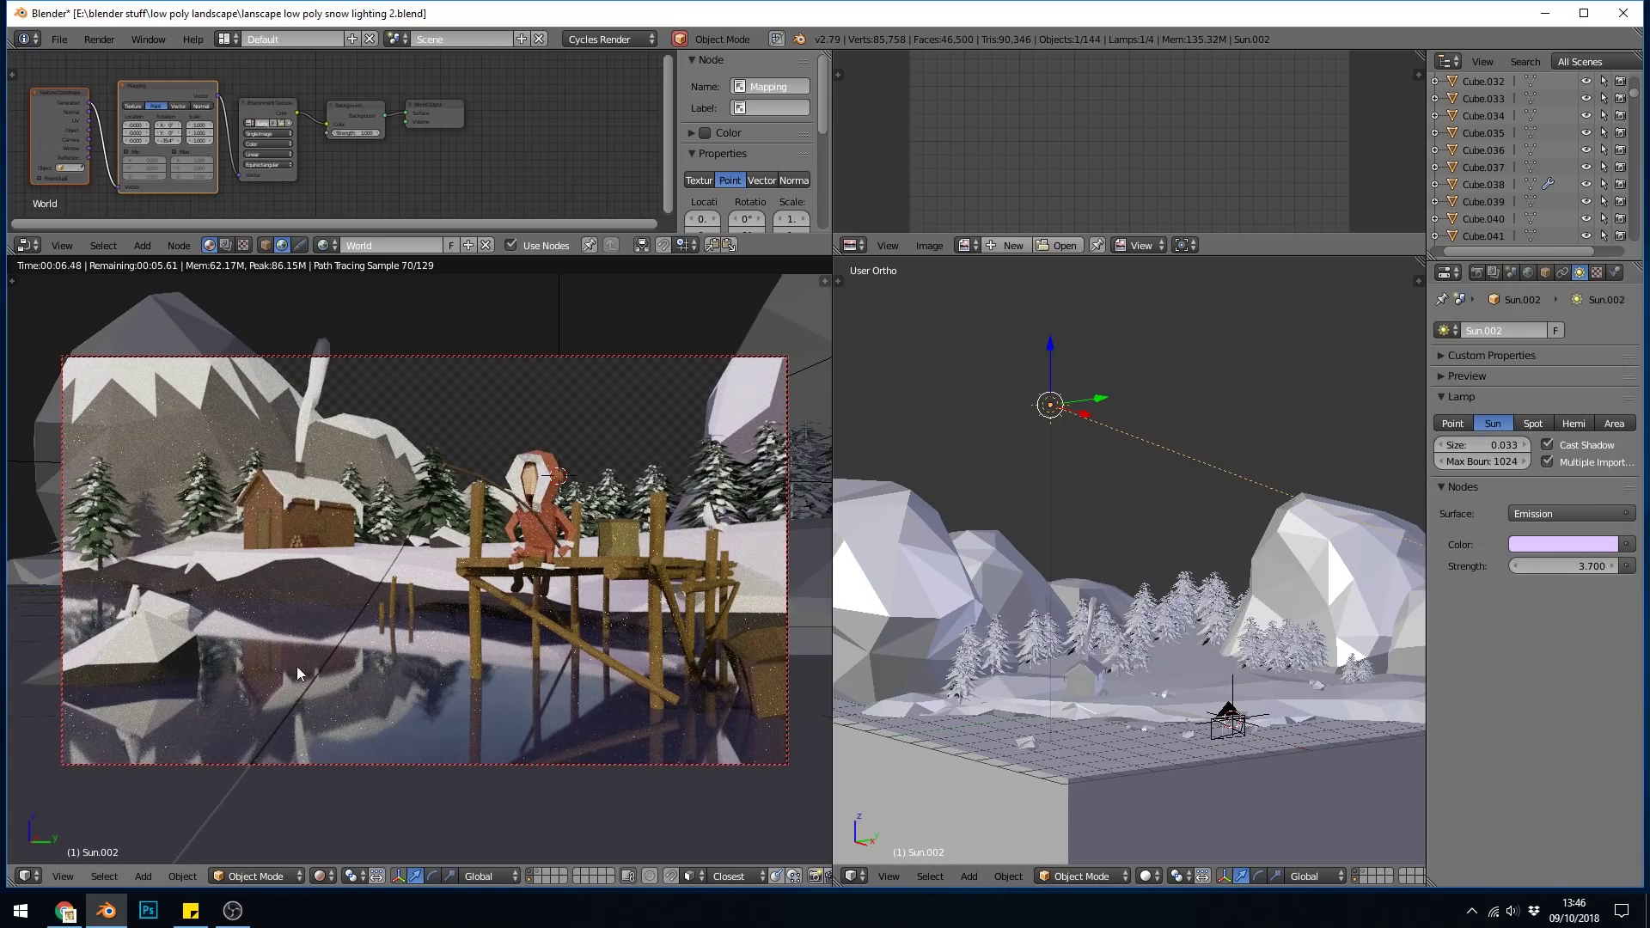
Set the world background strength to 0.100 and raise Sun.002's strength to 7.100
click(368, 133)
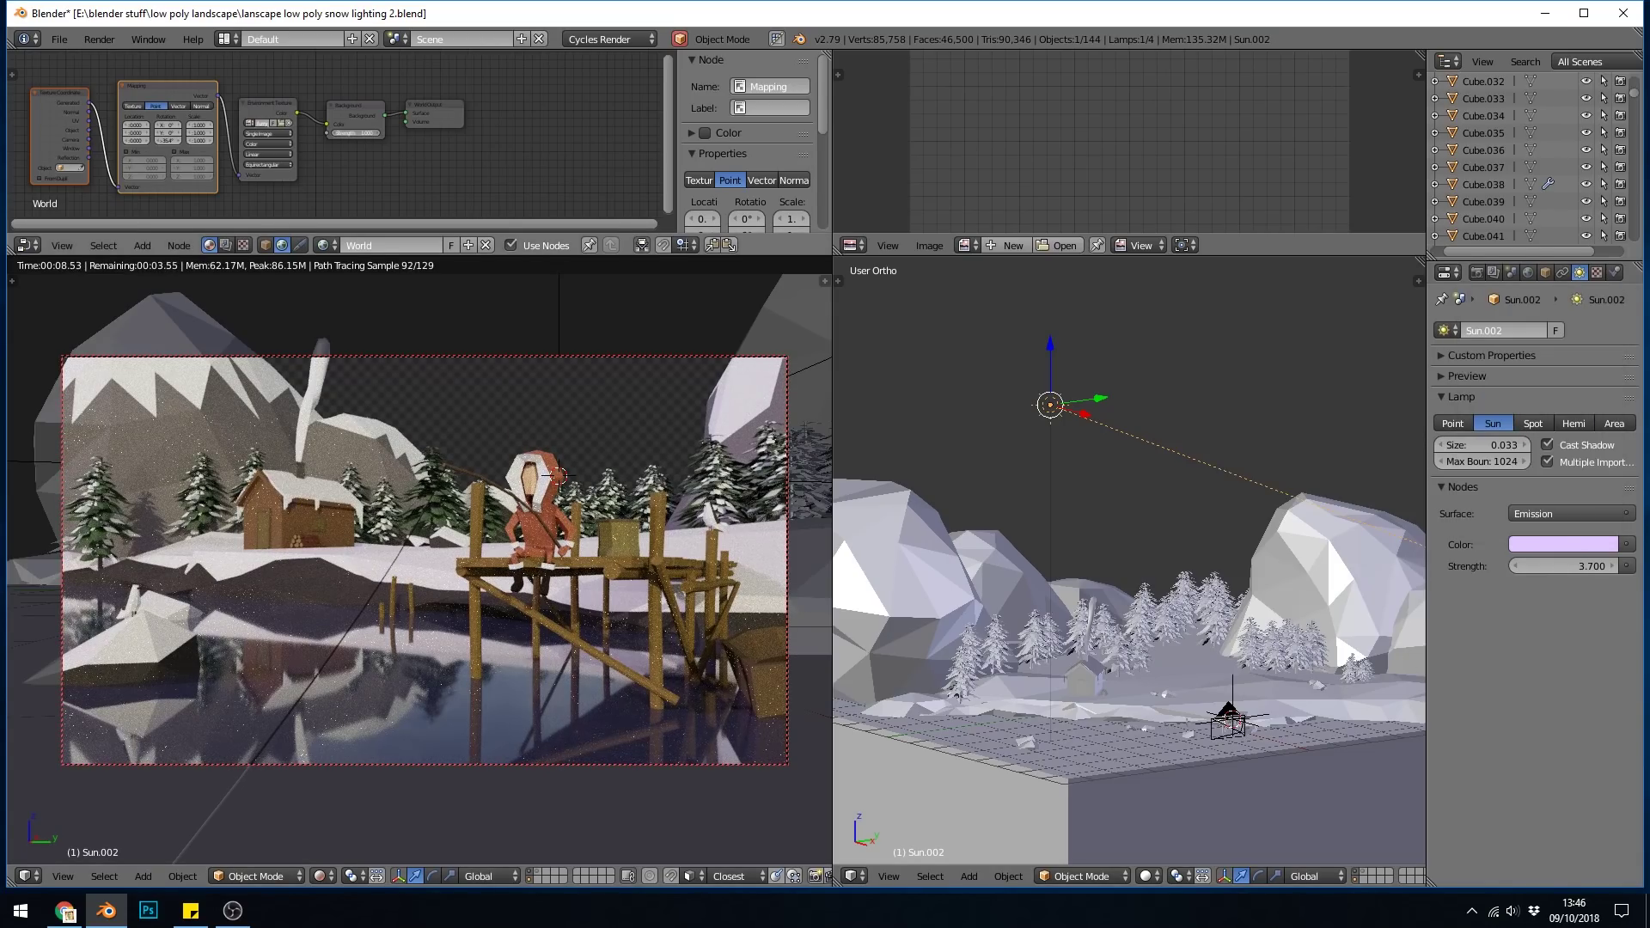
drag(368, 134, 338, 133)
click(378, 134)
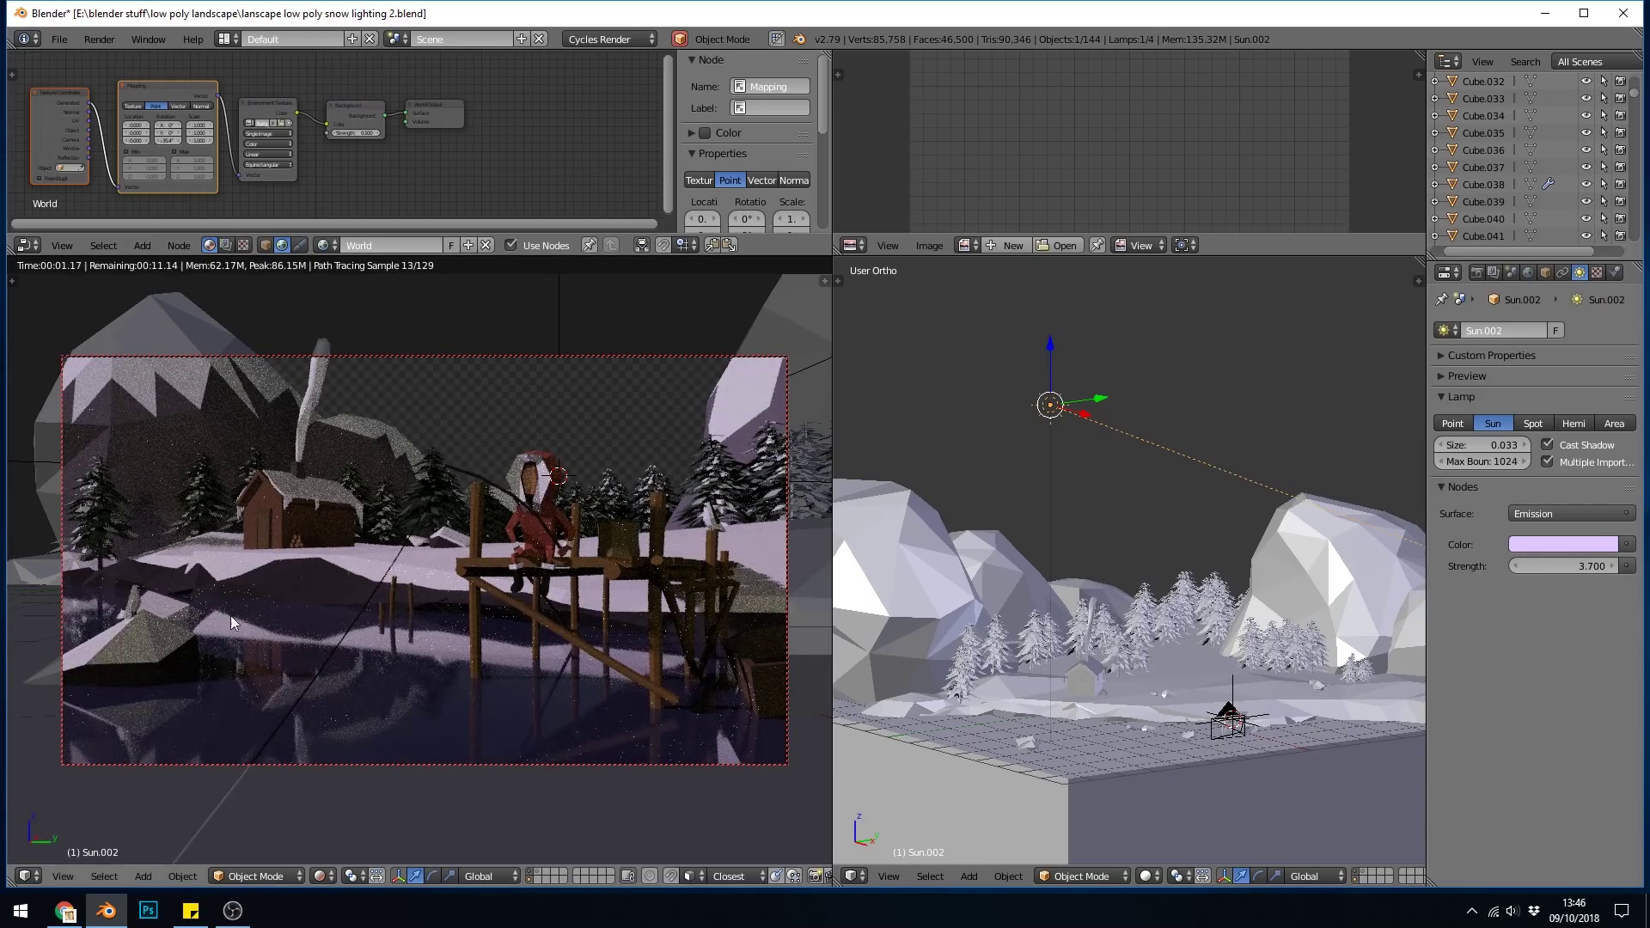
drag(1551, 565, 1600, 566)
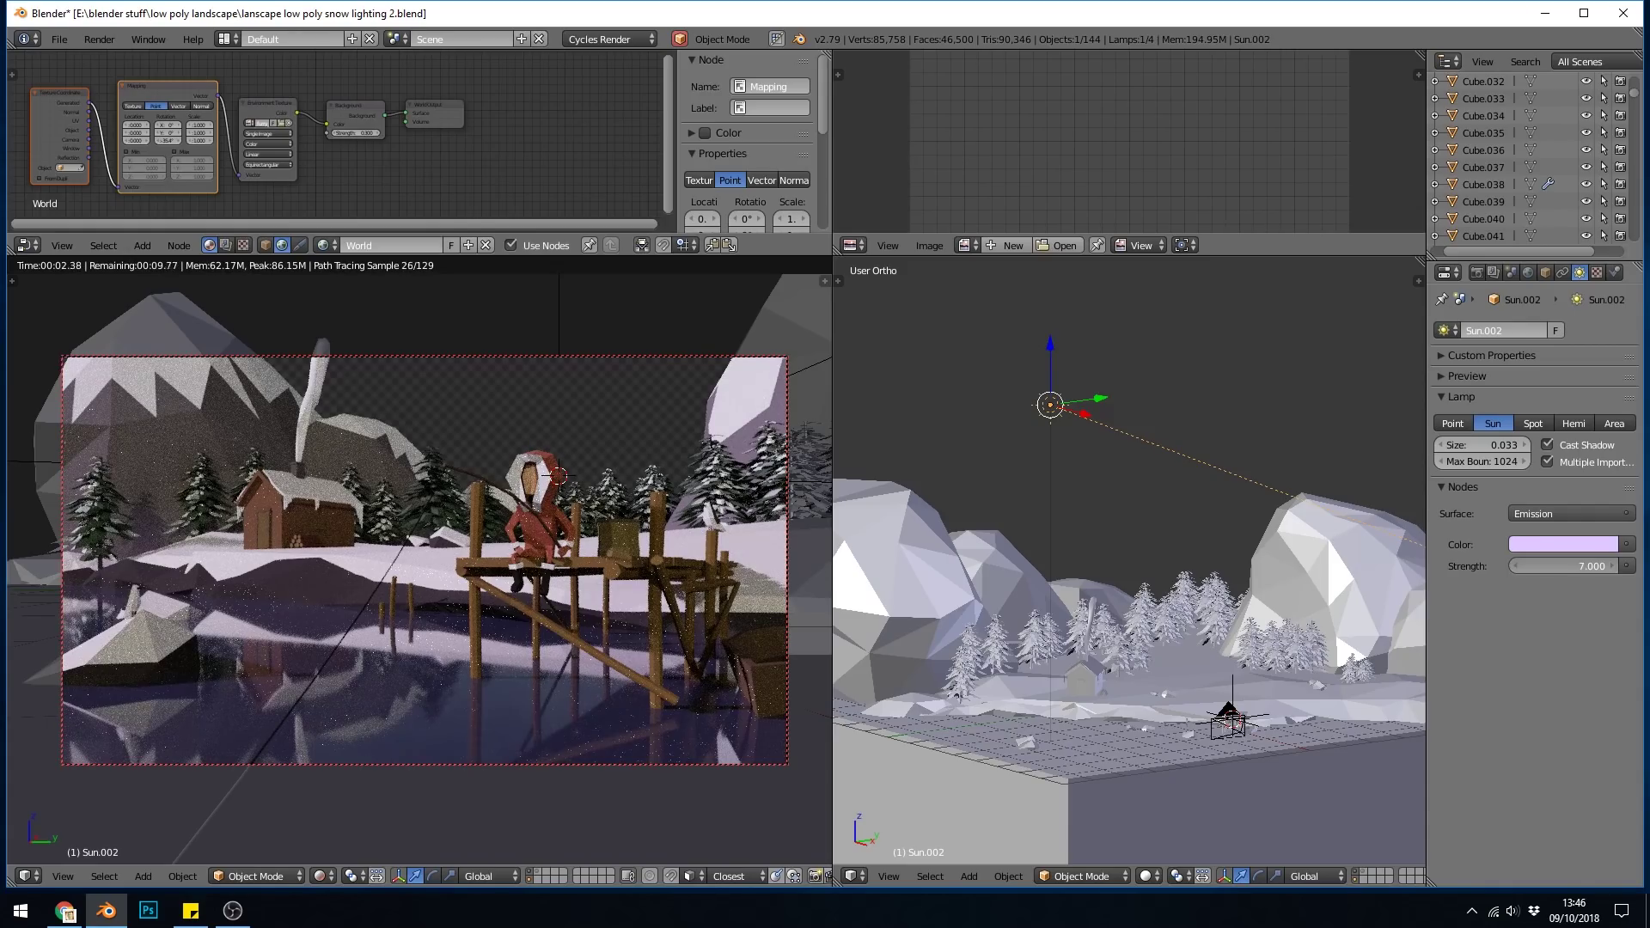
drag(1600, 565, 1604, 565)
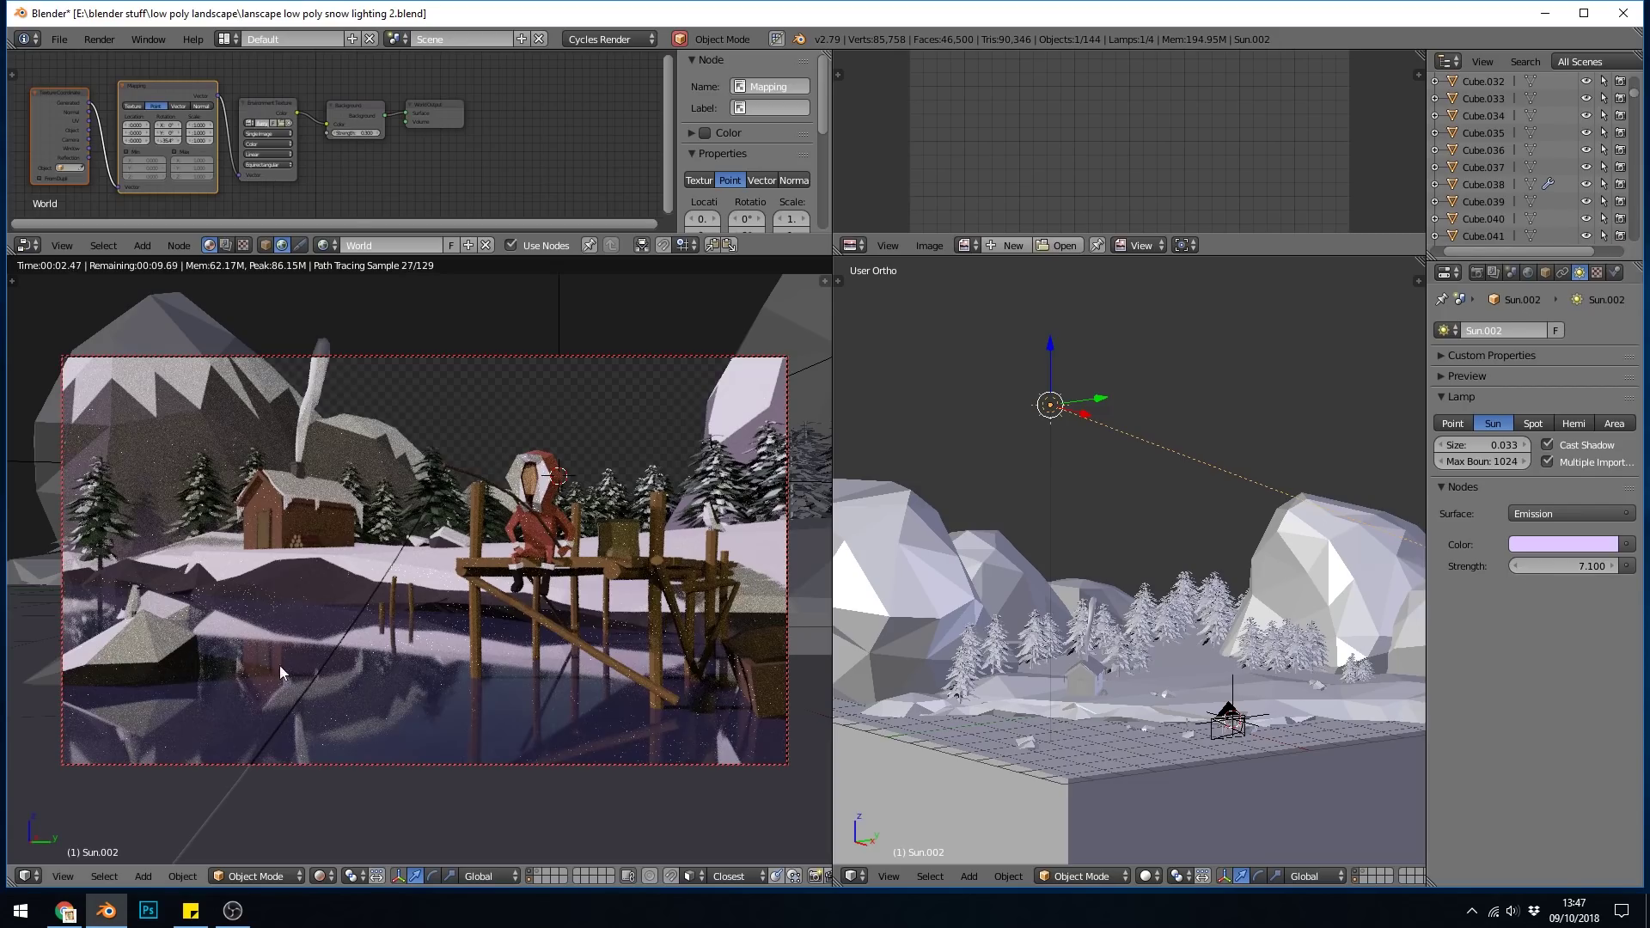
Tint the Sun.002 lamp's emission colour pale pink
click(1529, 544)
click(1560, 544)
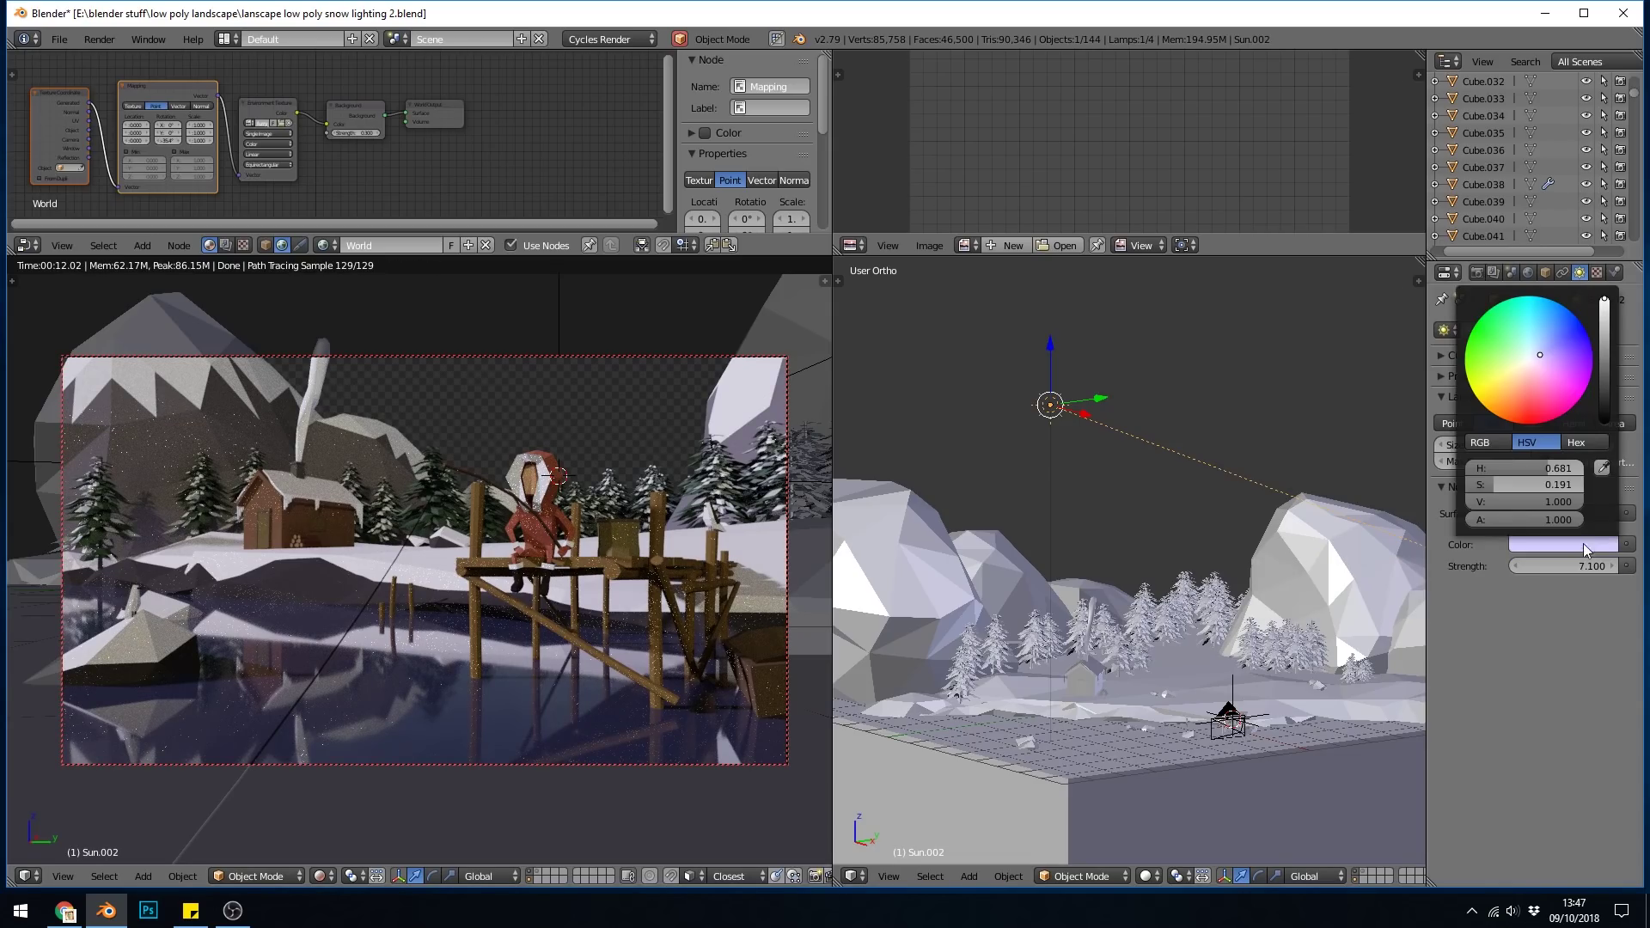
click(1525, 373)
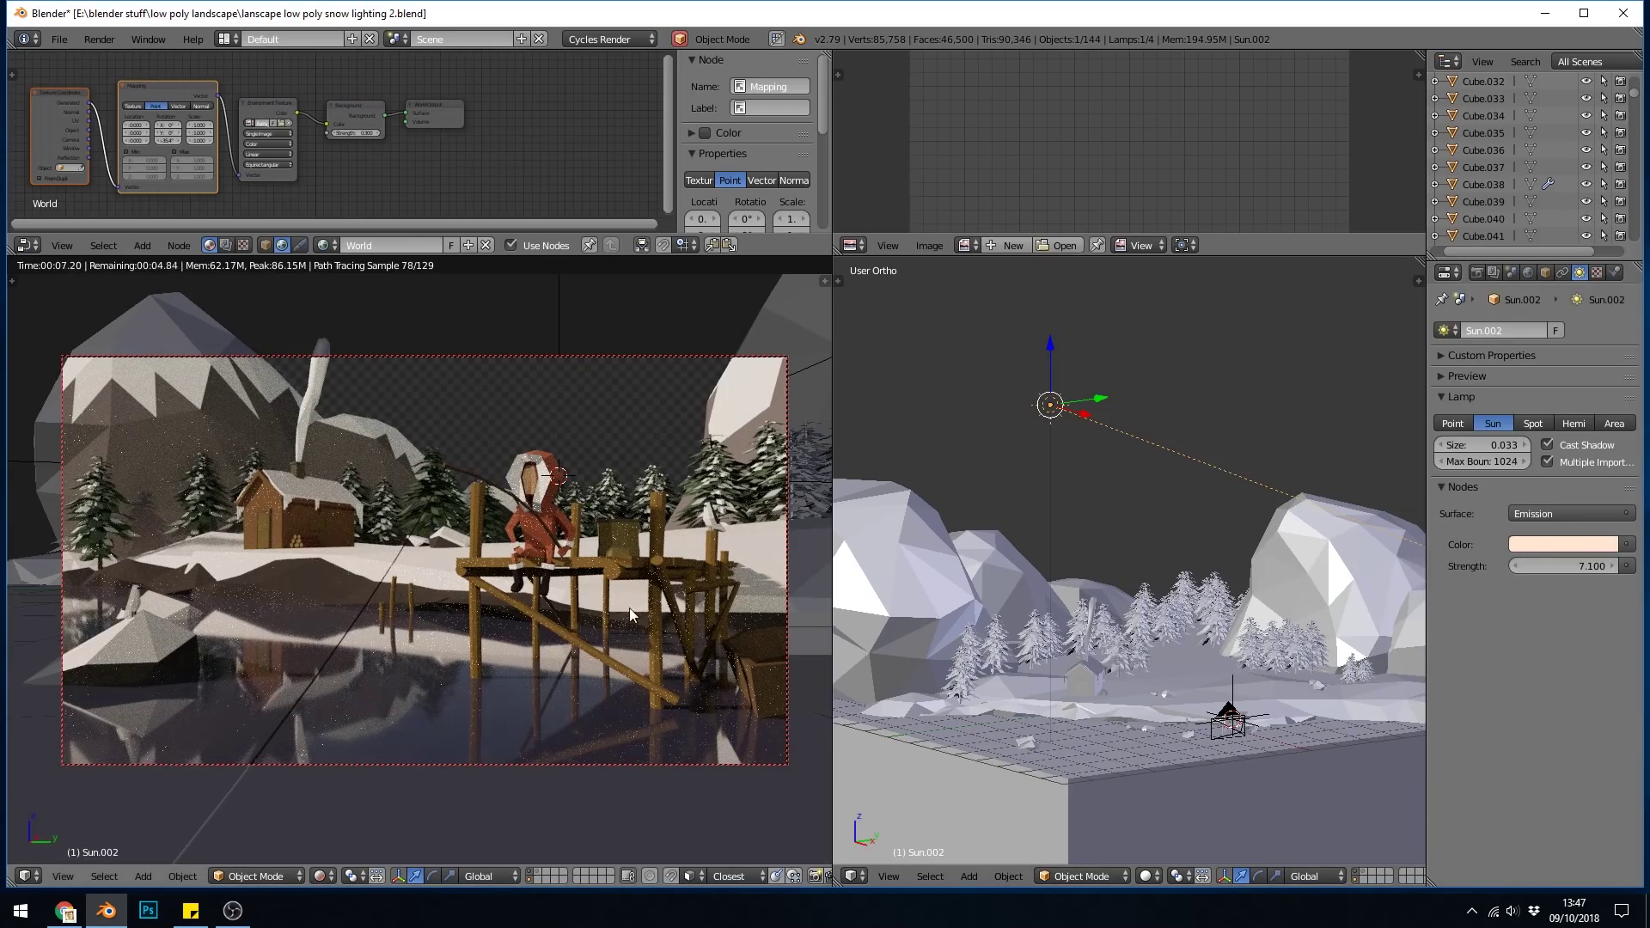
Change Sun.002's emission colour to a warm salmon tone for the evening look
click(1564, 544)
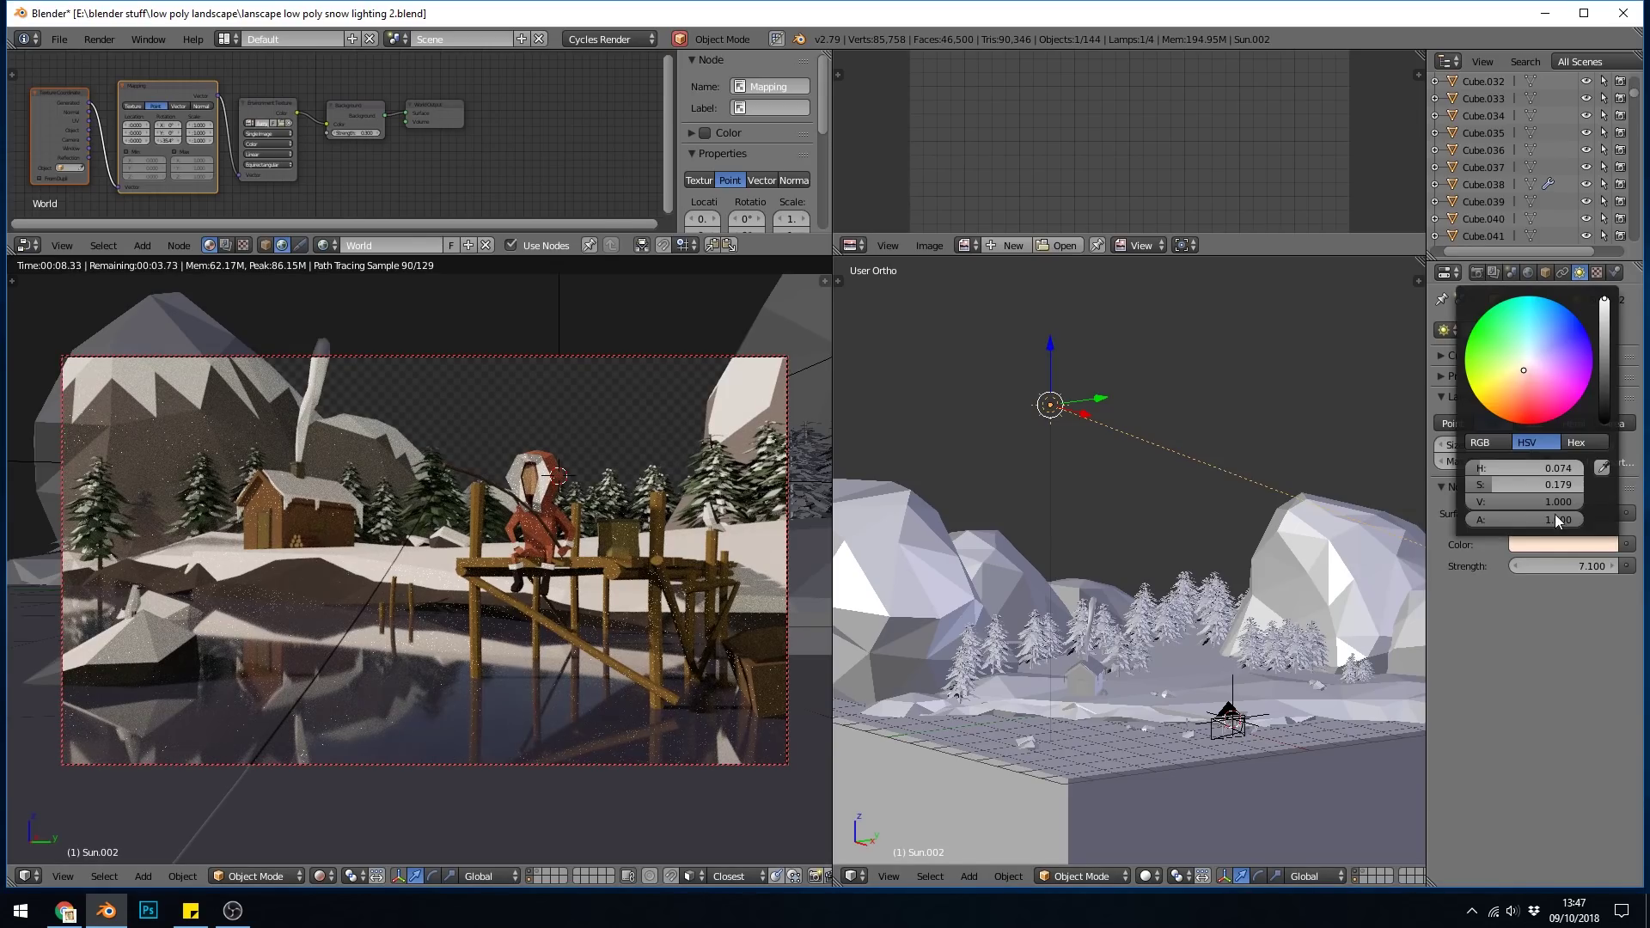
click(1522, 383)
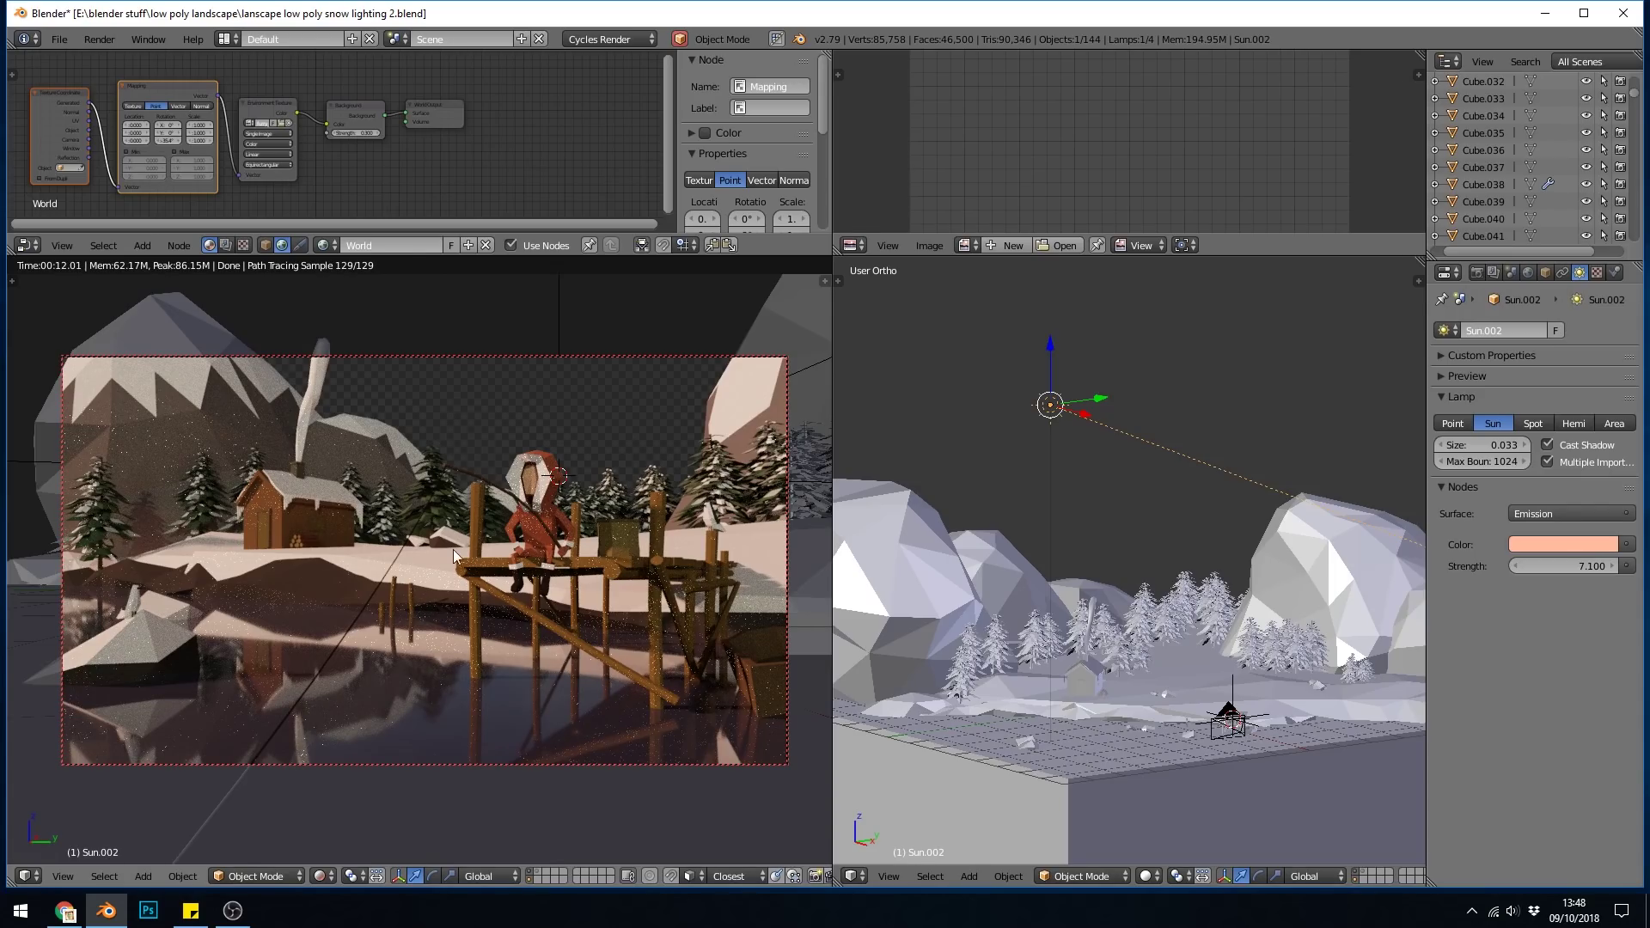
middle_drag(1241, 554, 1004, 516)
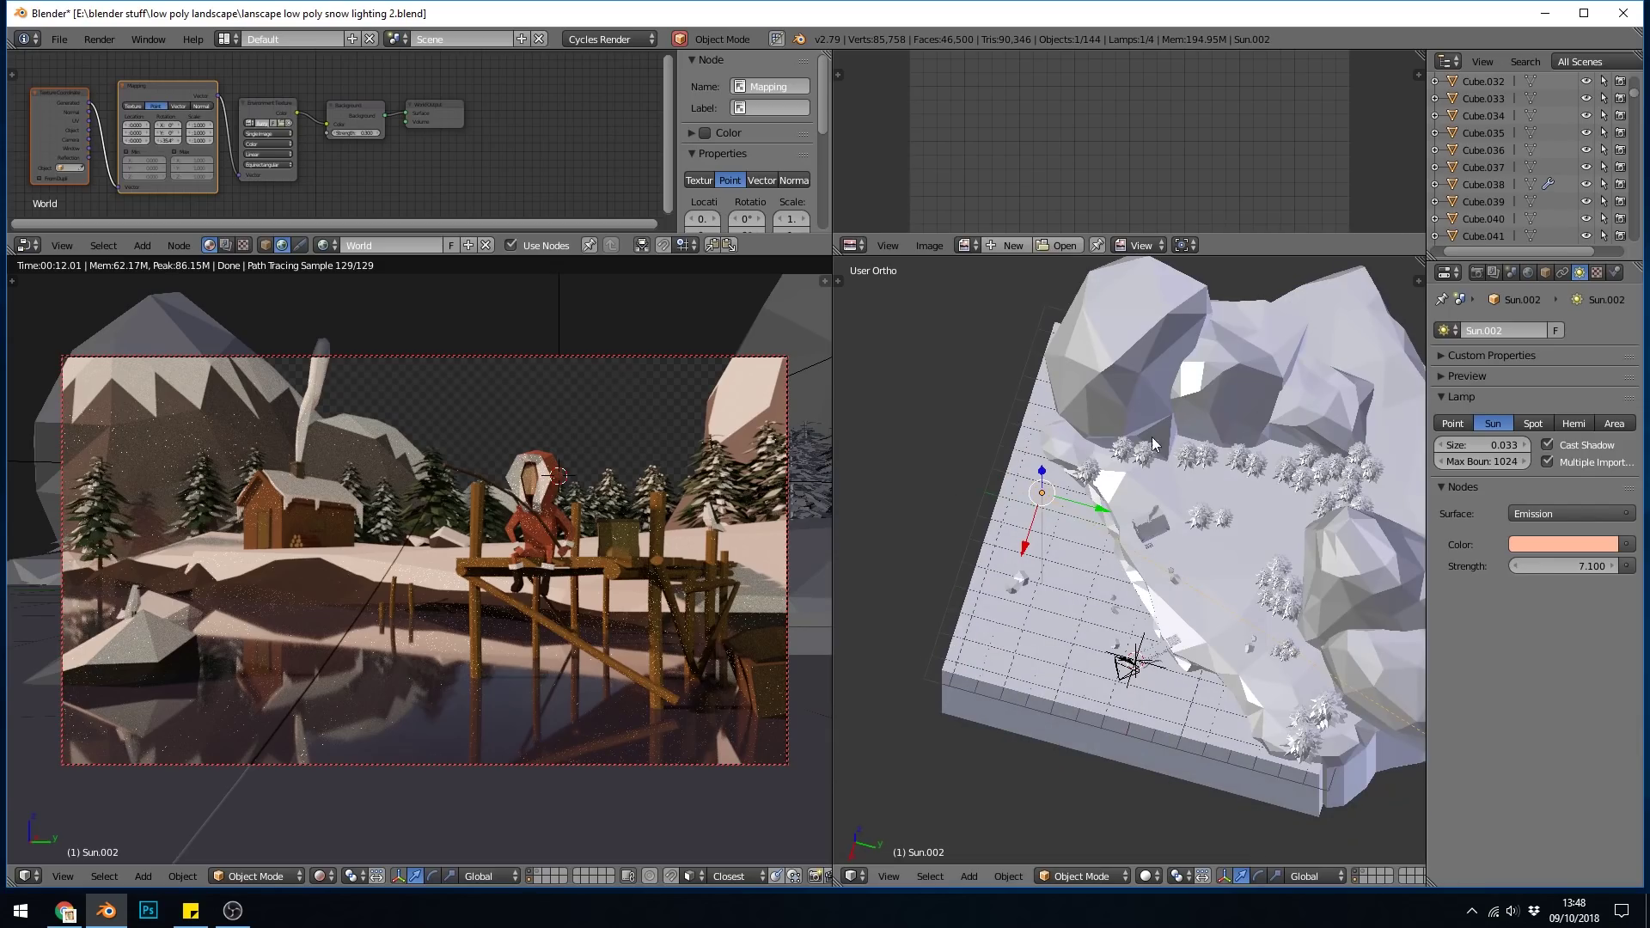
Rotate Sun.002 around the Z axis twice to swing its warm light onto the scene
key(r)
key(z)
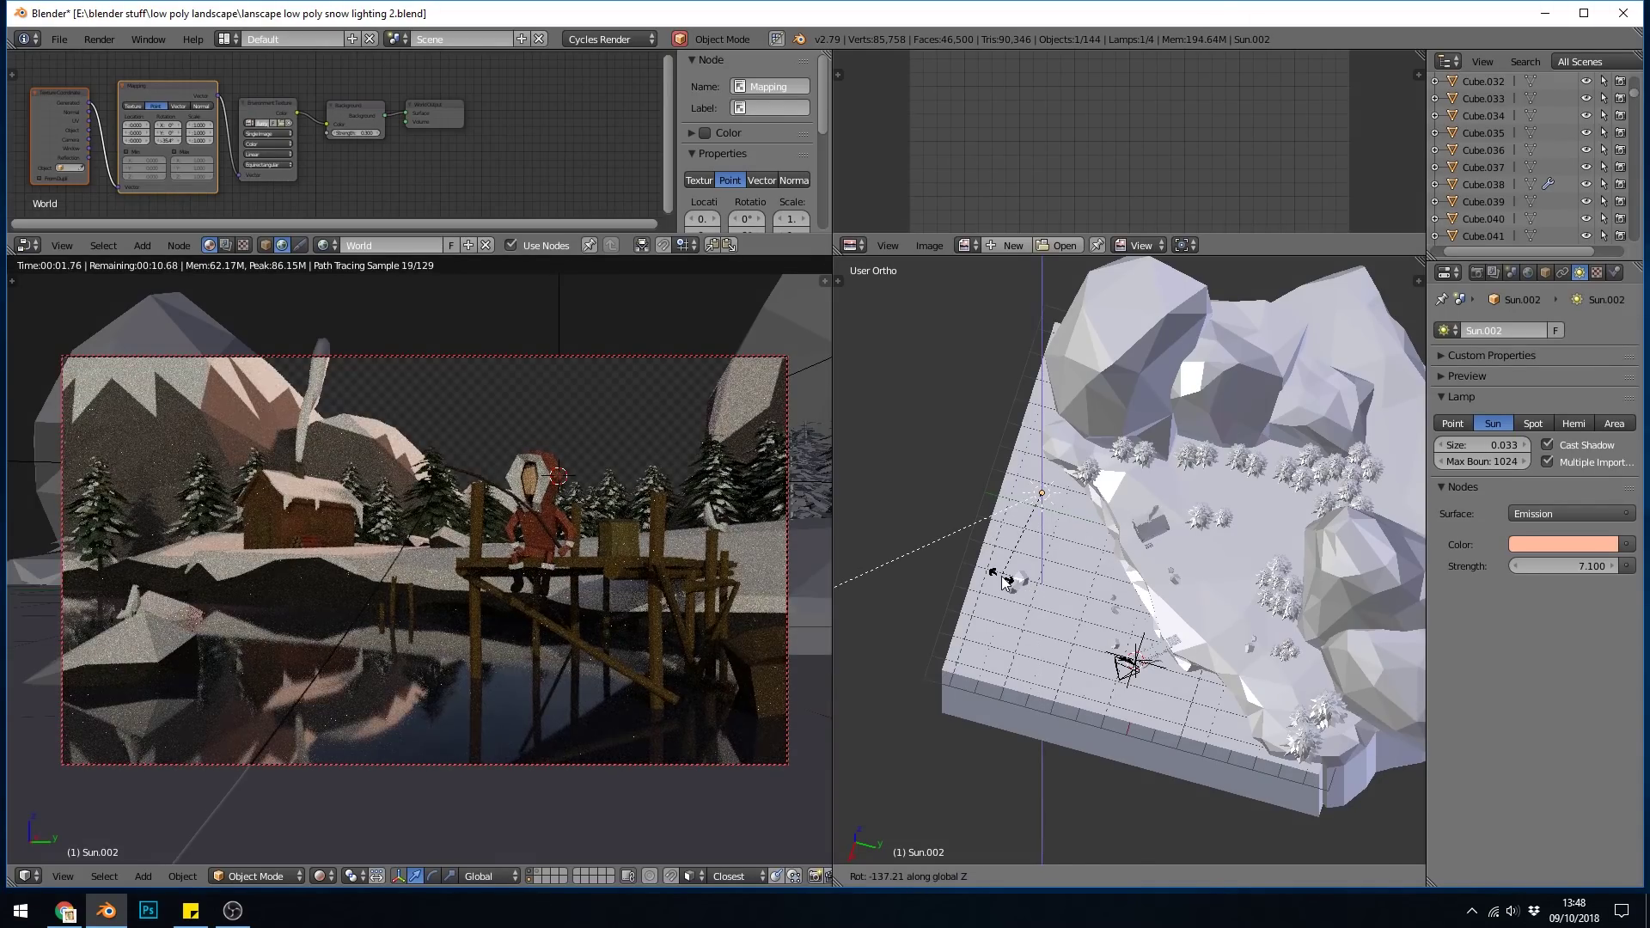
click(1002, 576)
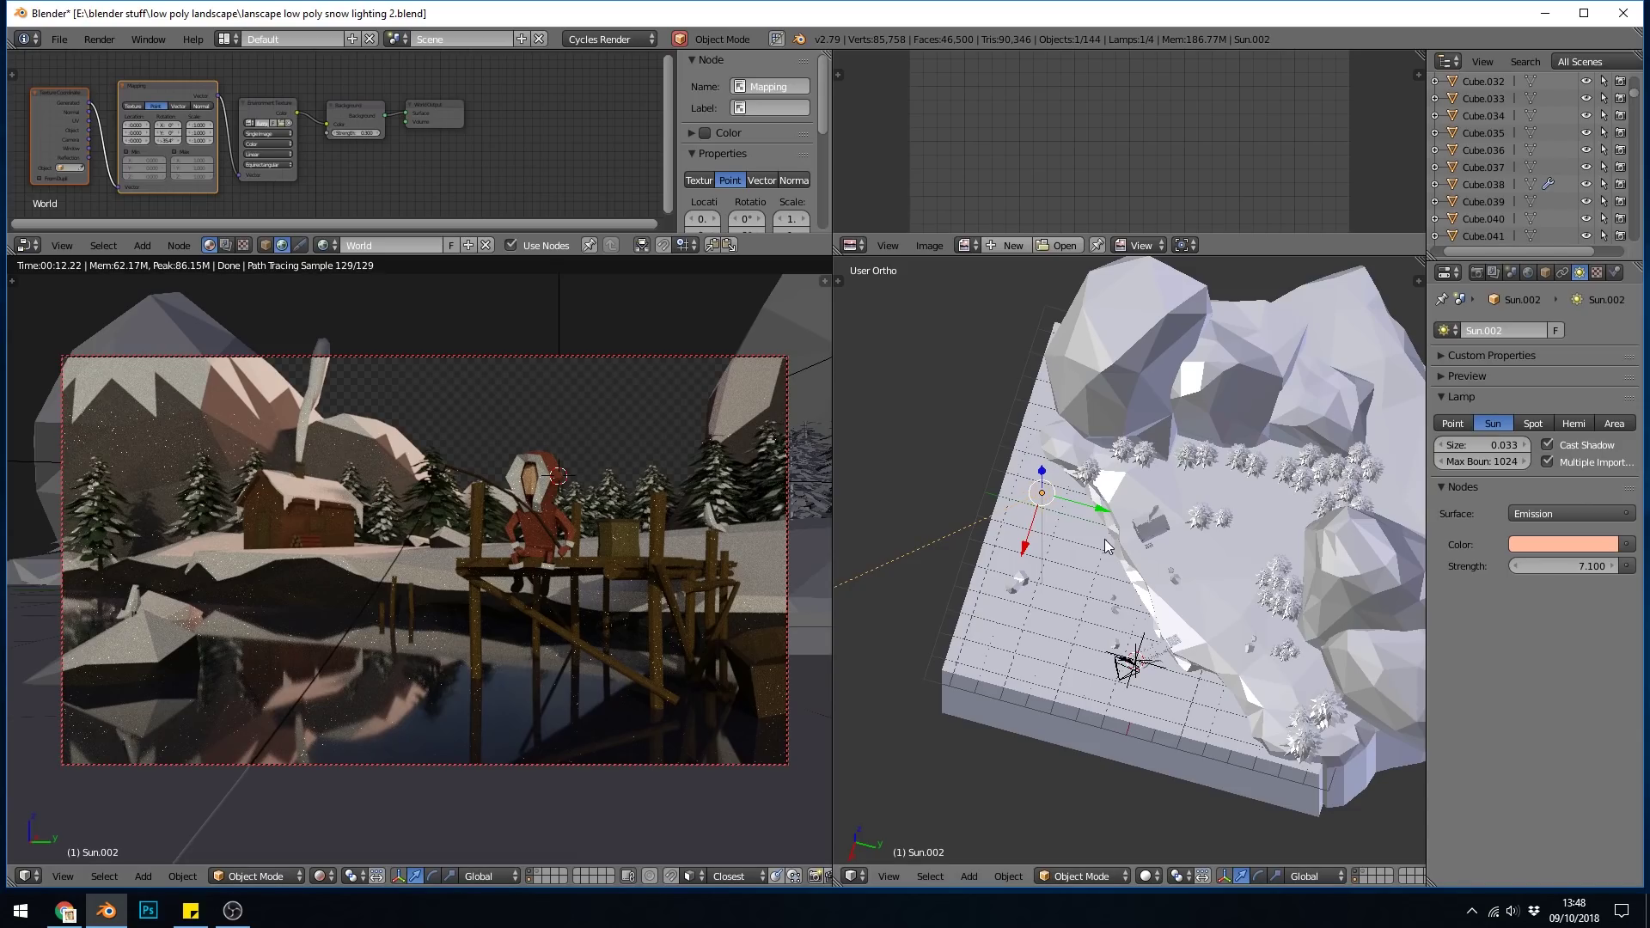
key(r)
click(709, 720)
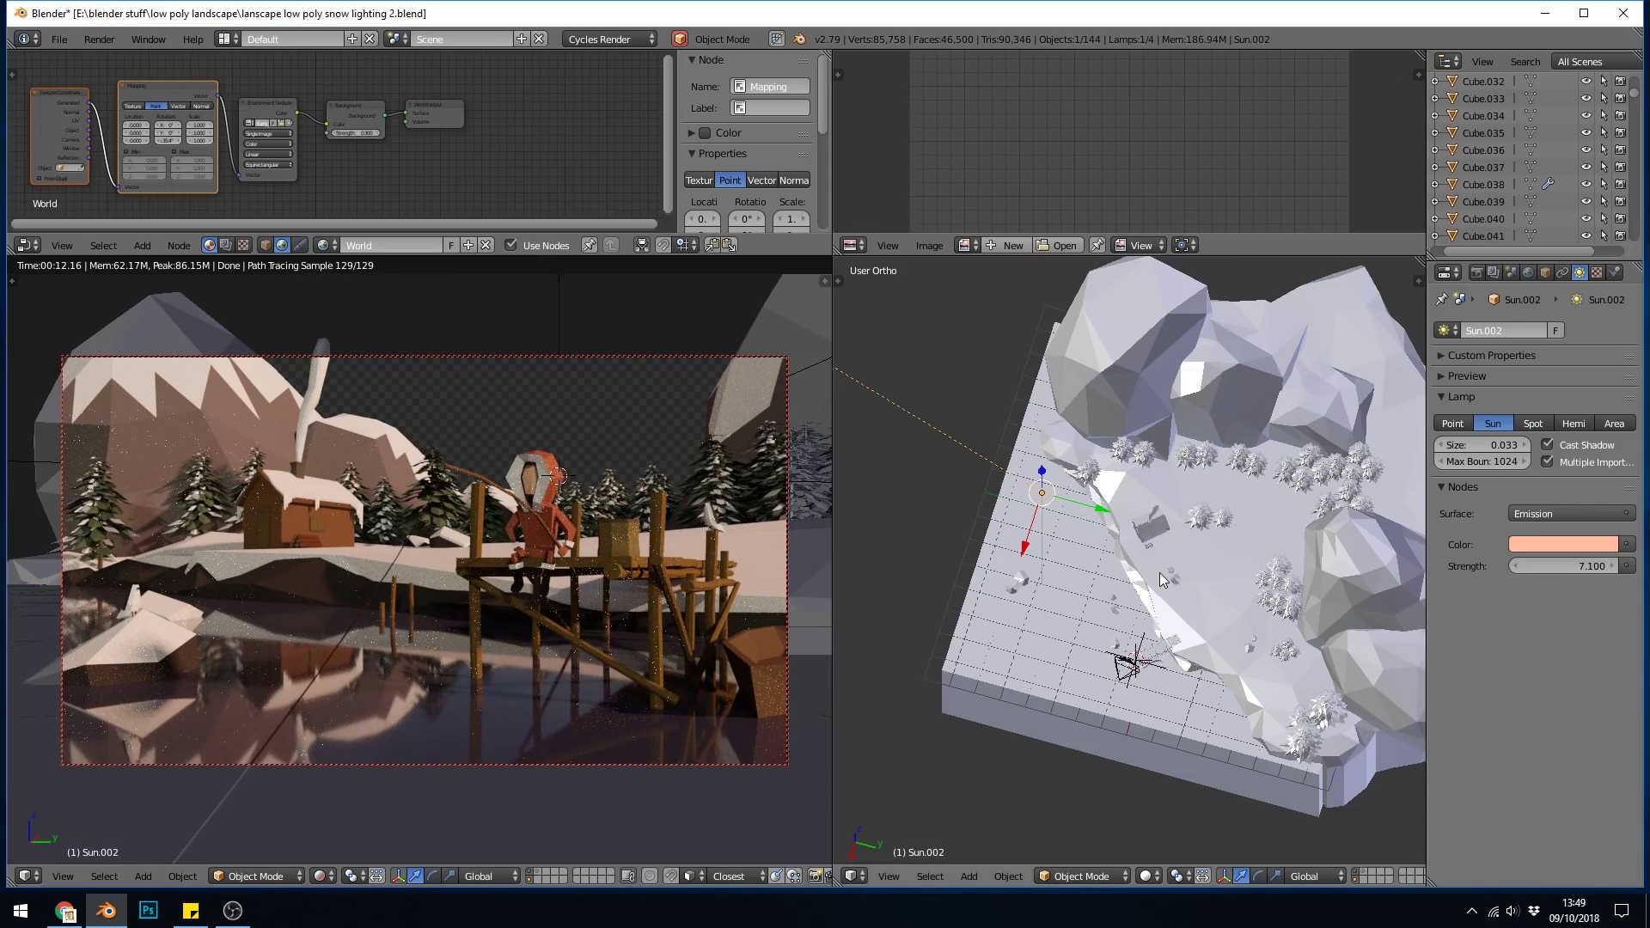
Select the white Sun lamp, frame it, and lower its strength to 0.100
key(shift+g)
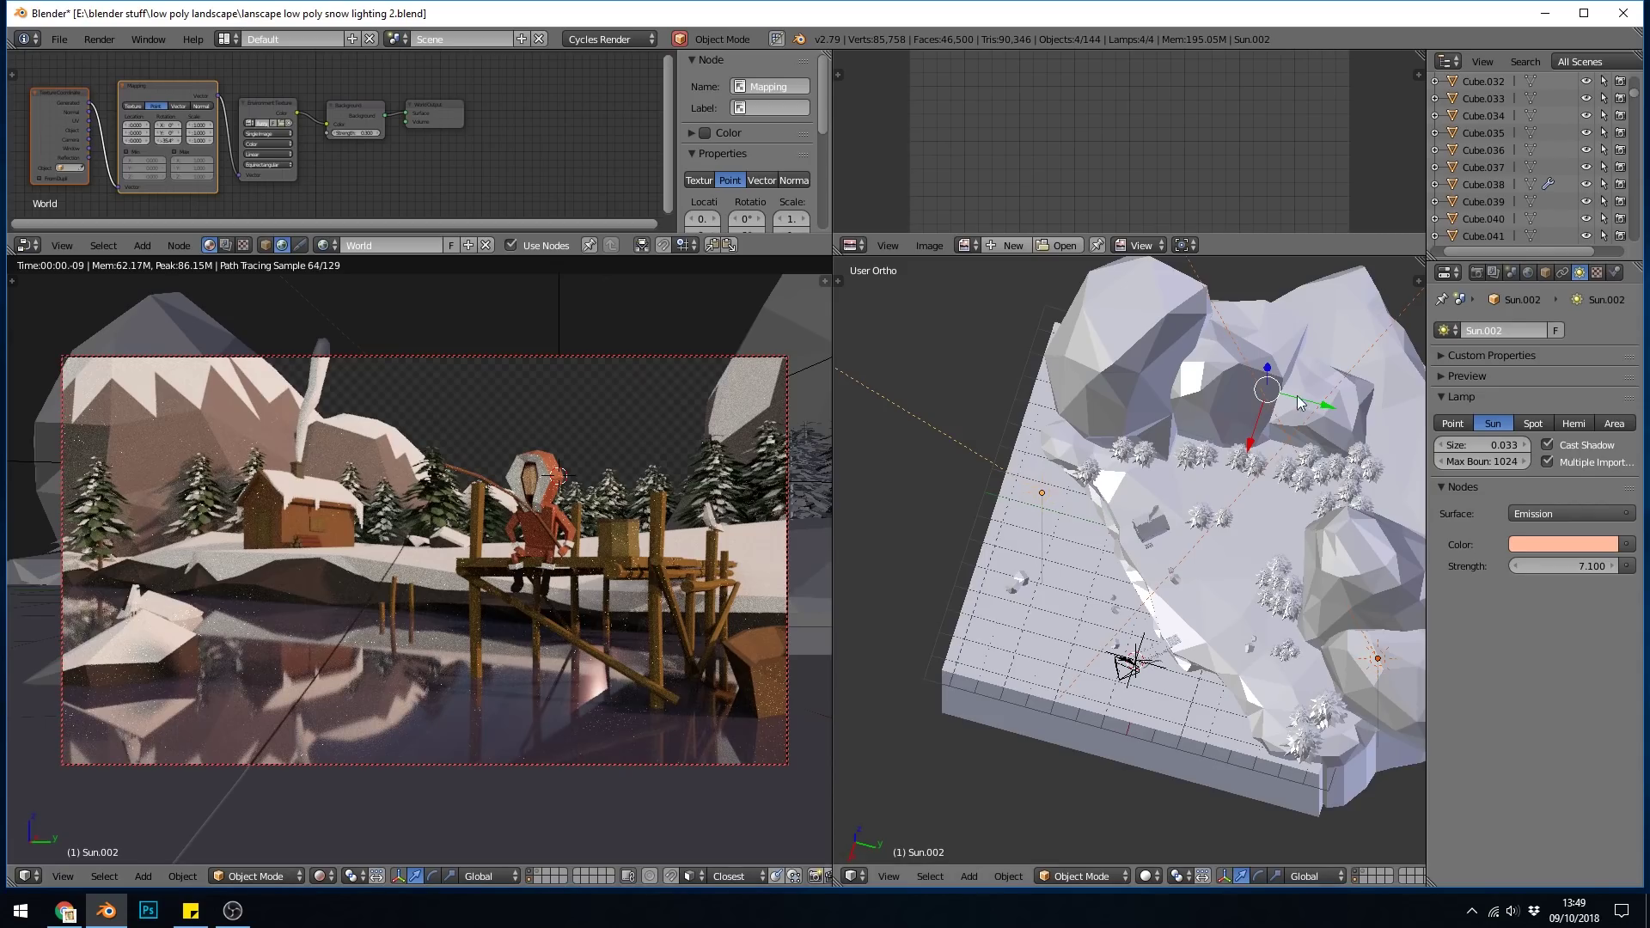
scroll(1323, 385, down, 4)
right_click(1305, 565)
key(KP_Decimal)
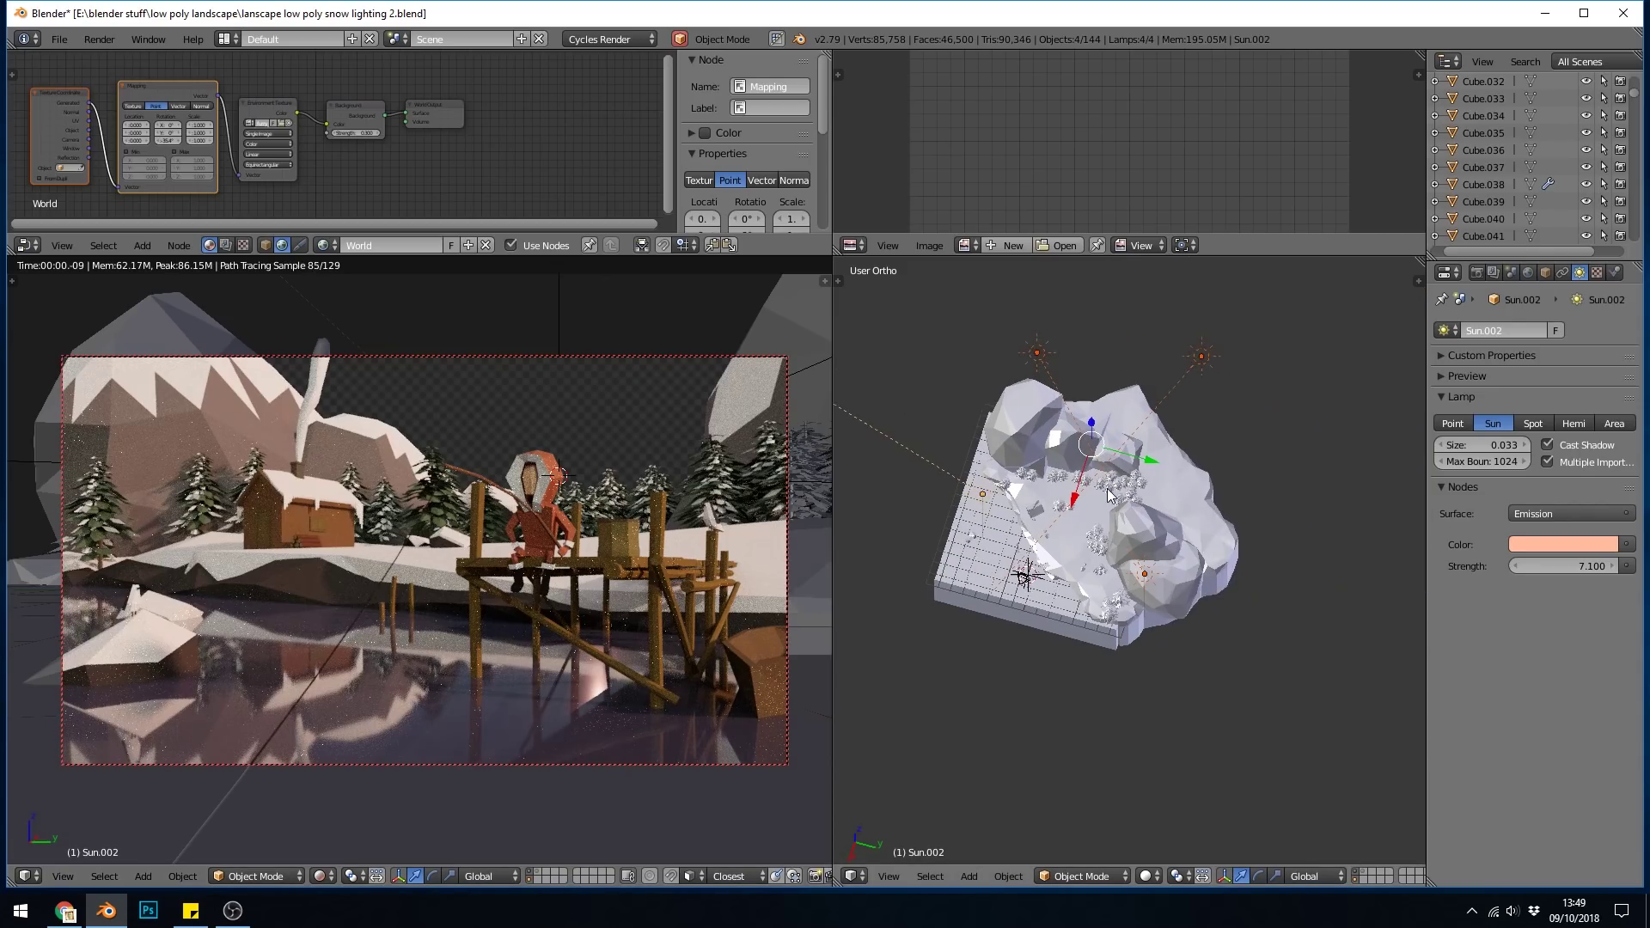
click(1550, 568)
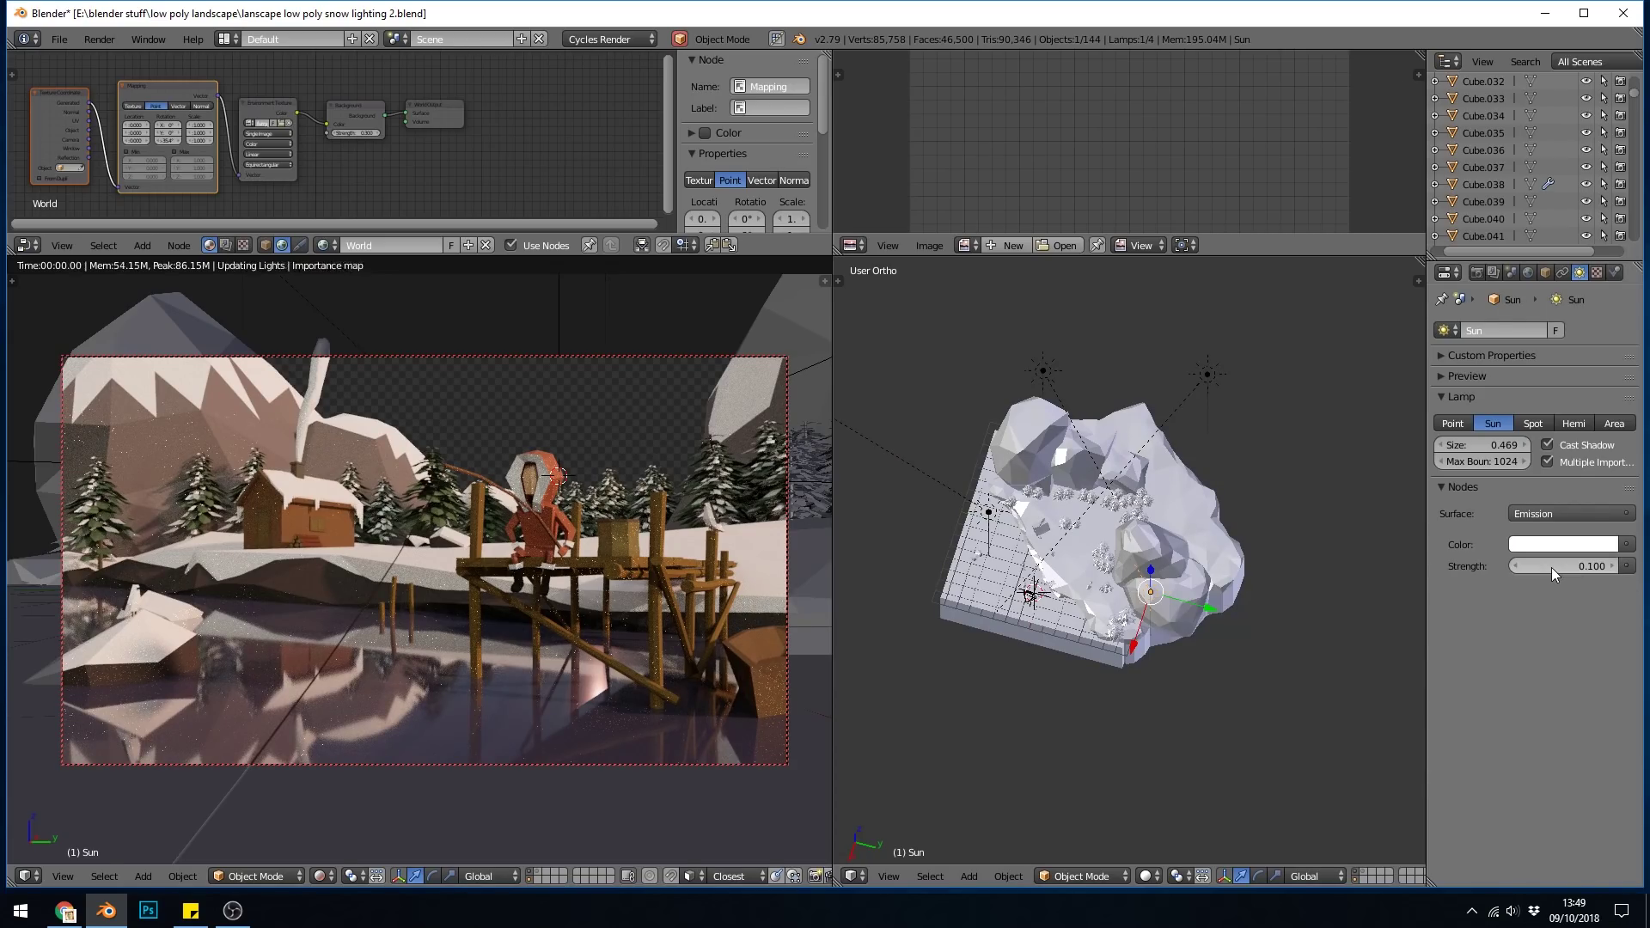
text(0.1)
key(Return)
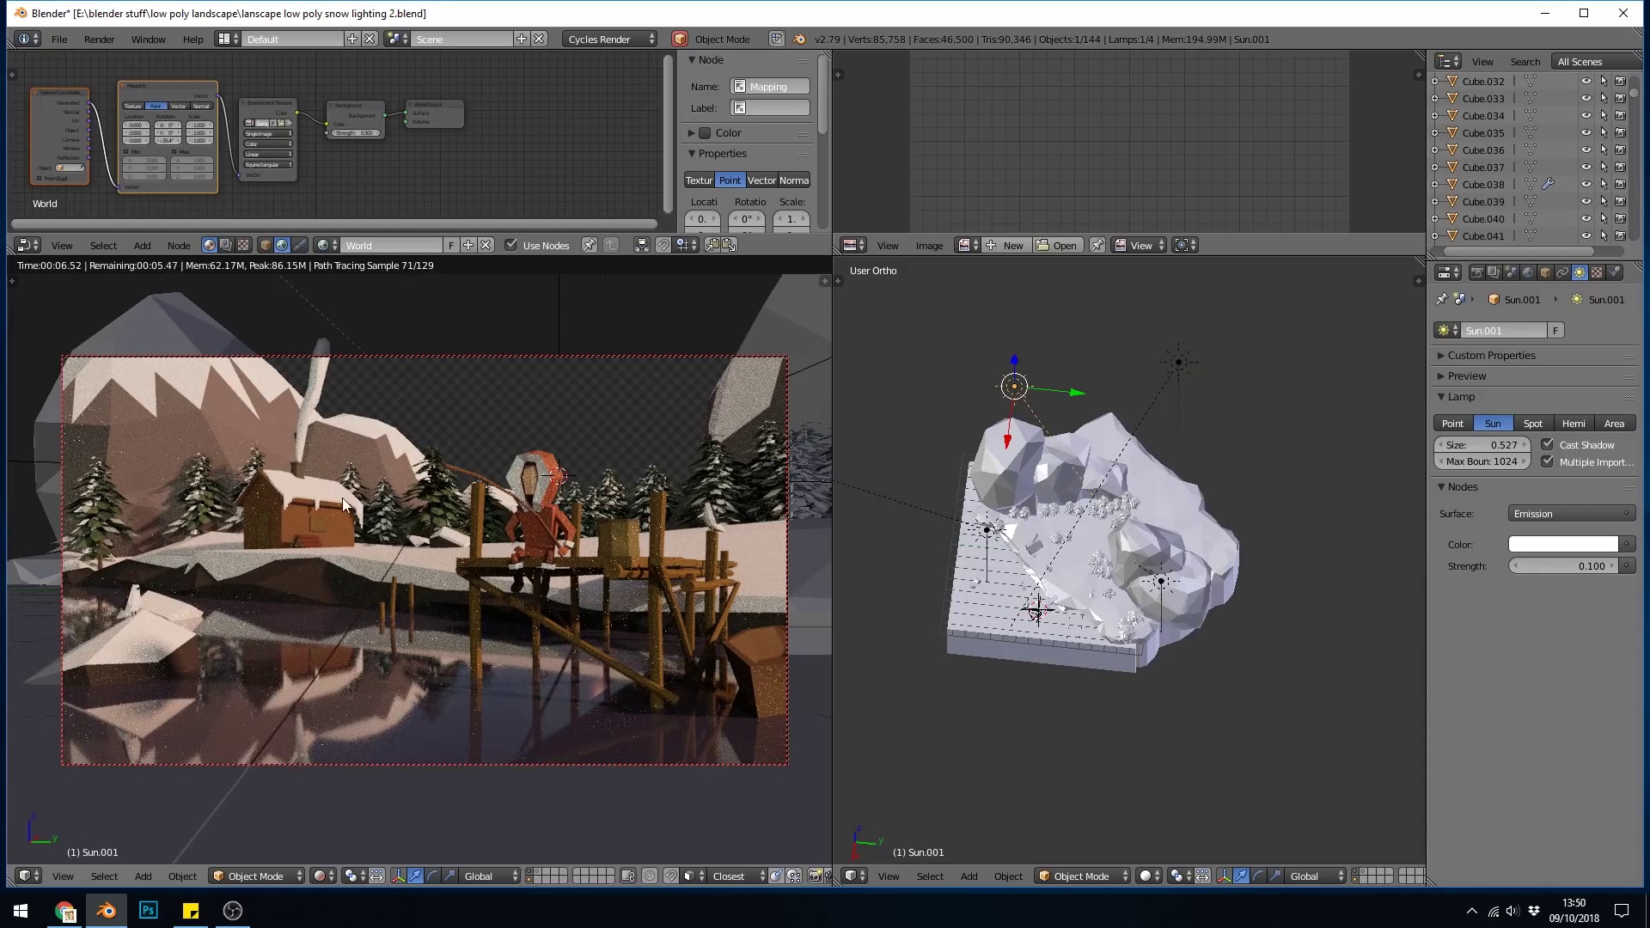
click(1580, 545)
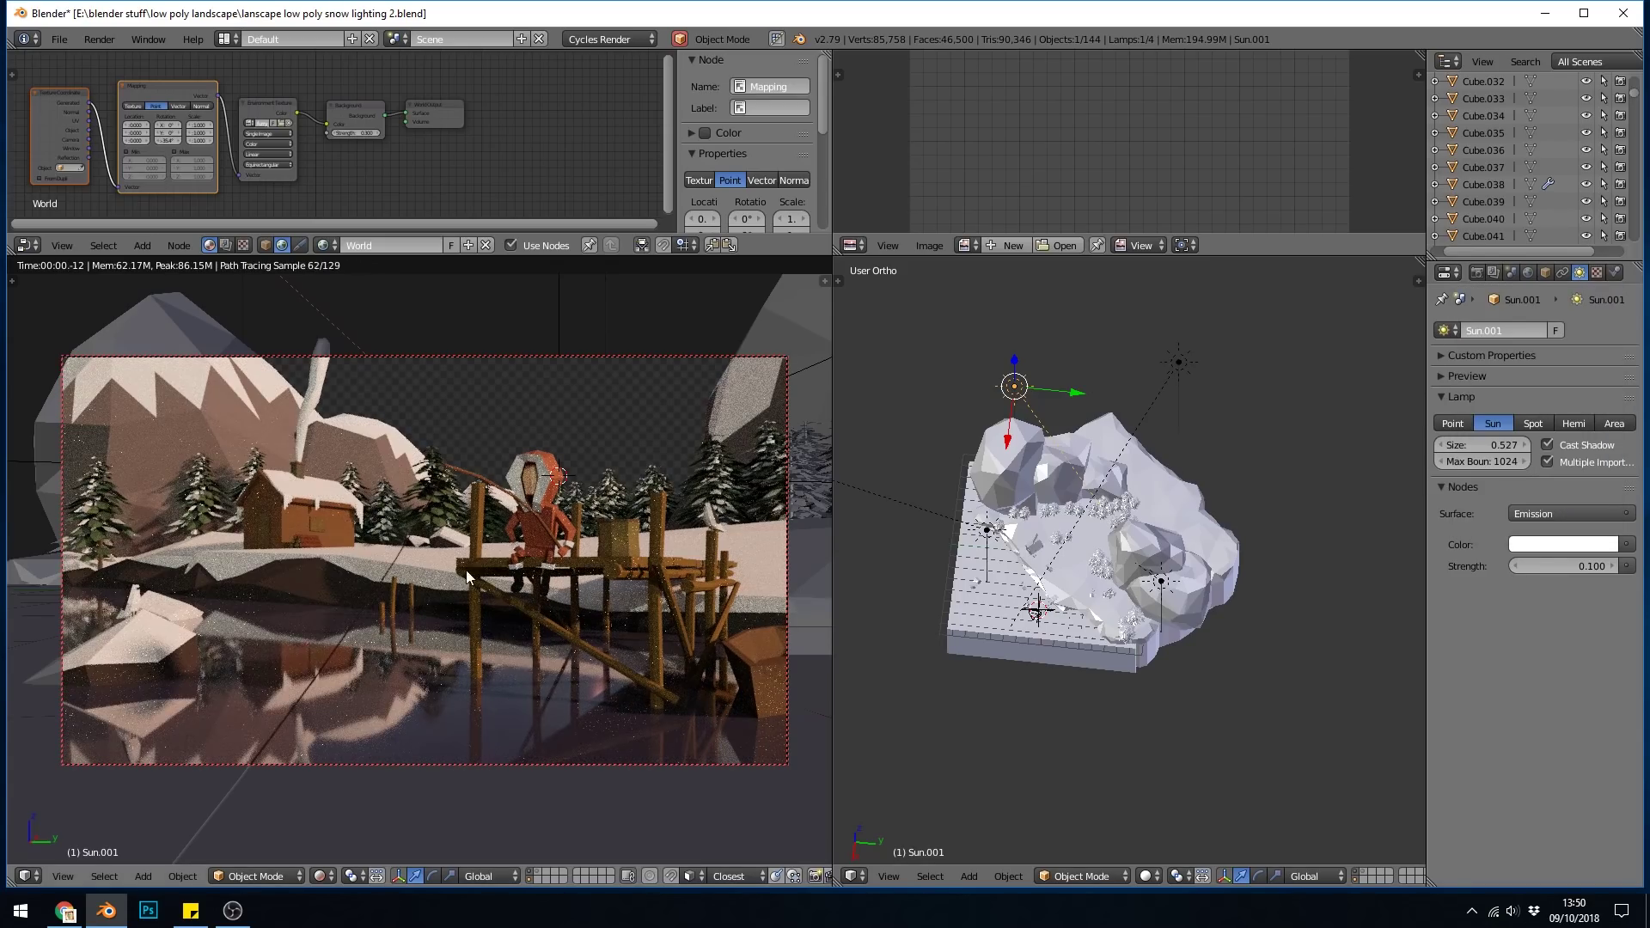
Tint Sun.001 light blue and raise its strength to 1.800
click(1529, 545)
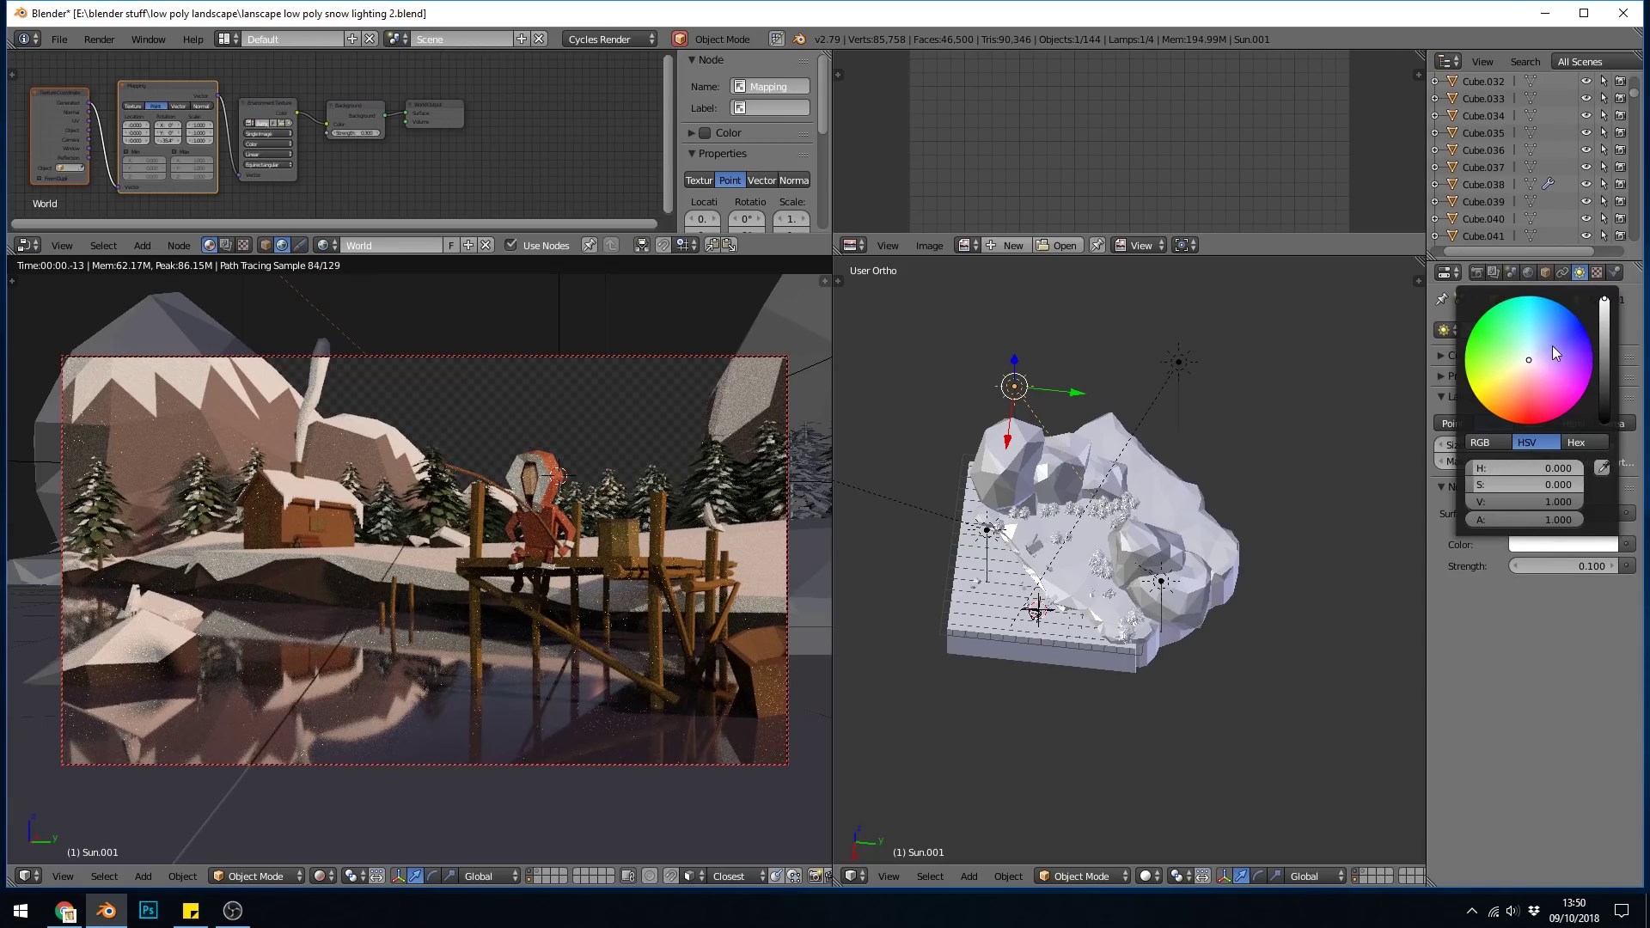
click(1546, 338)
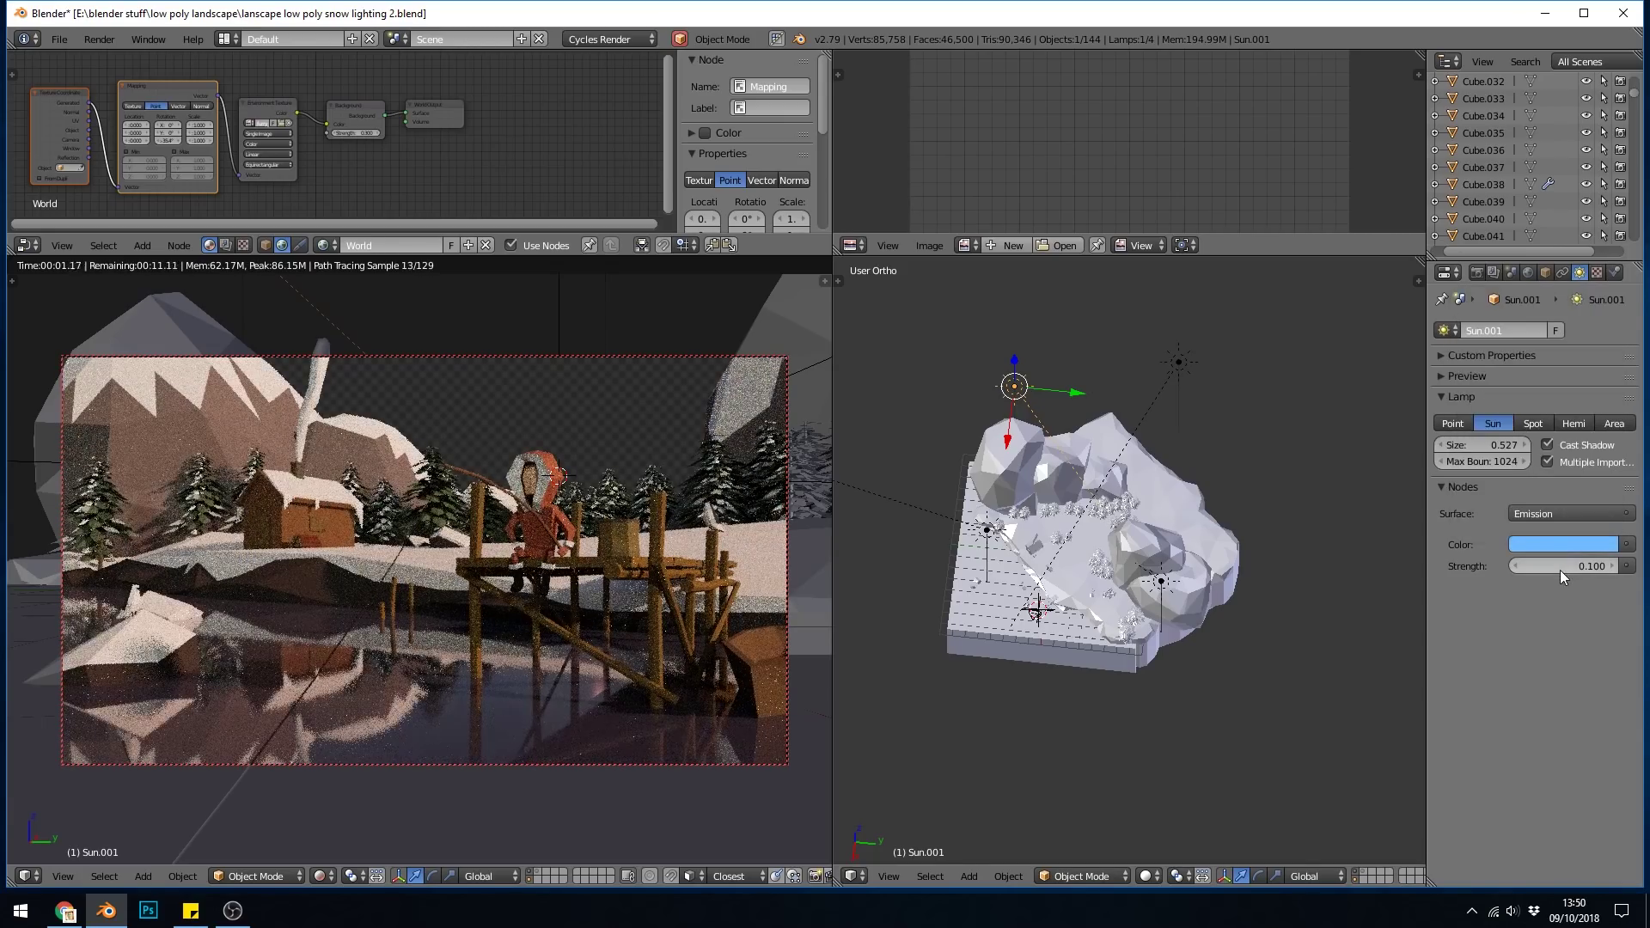
drag(1569, 566, 1616, 566)
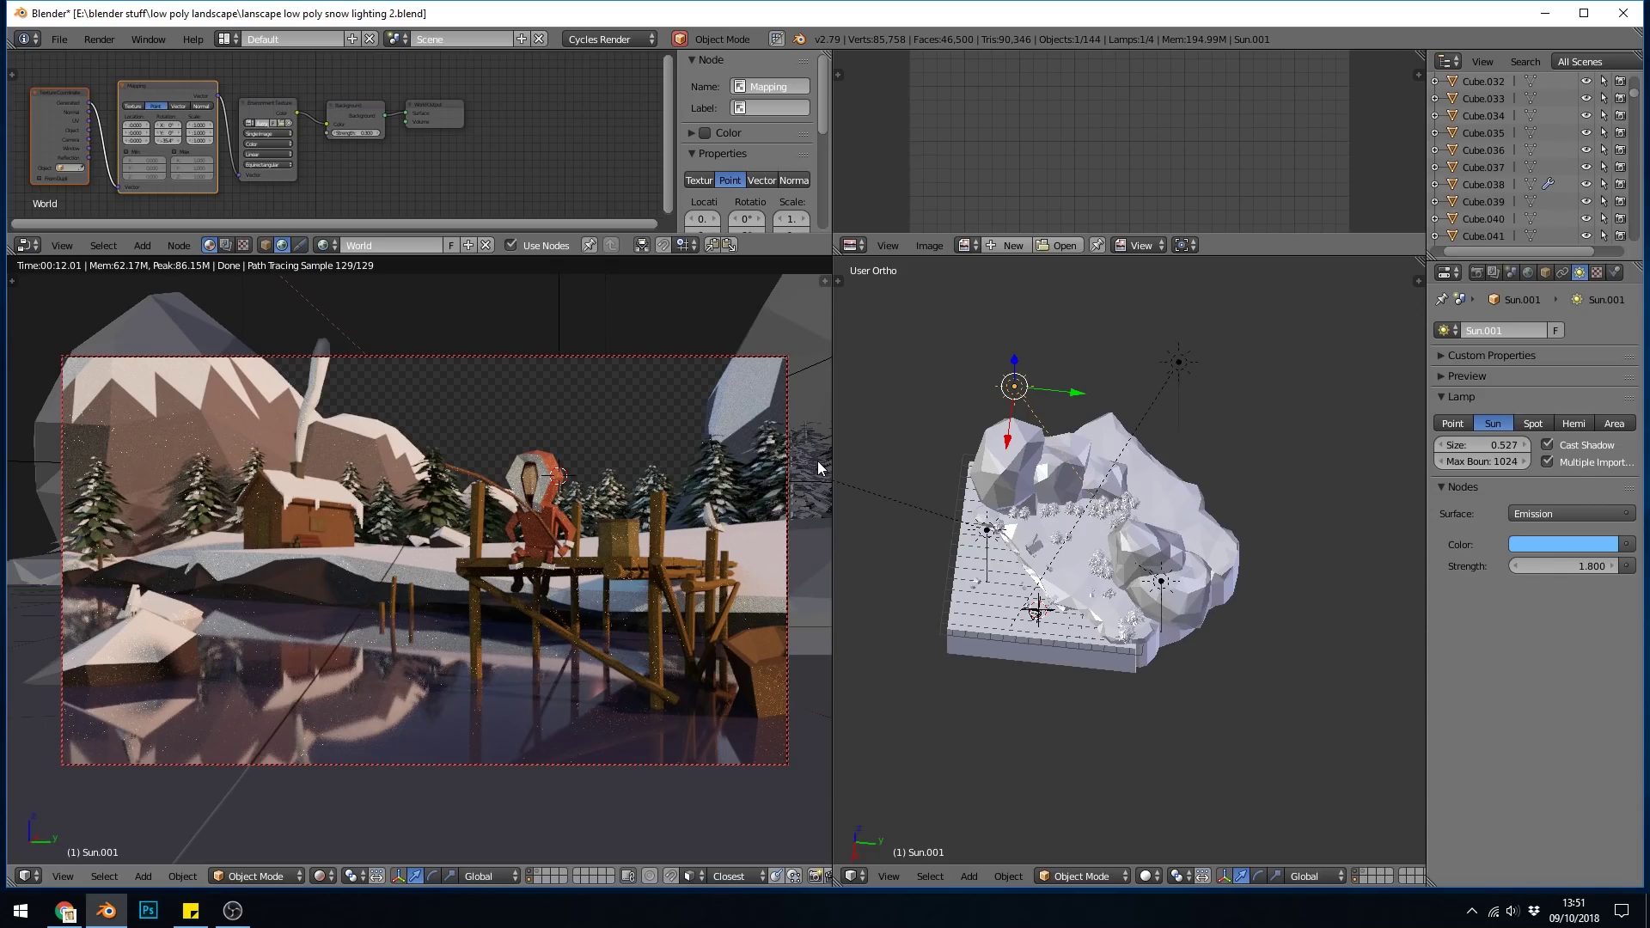
Deepen Sun.001's colour to dark blue and set its strength to 0.500
click(1540, 542)
drag(1560, 332, 1590, 340)
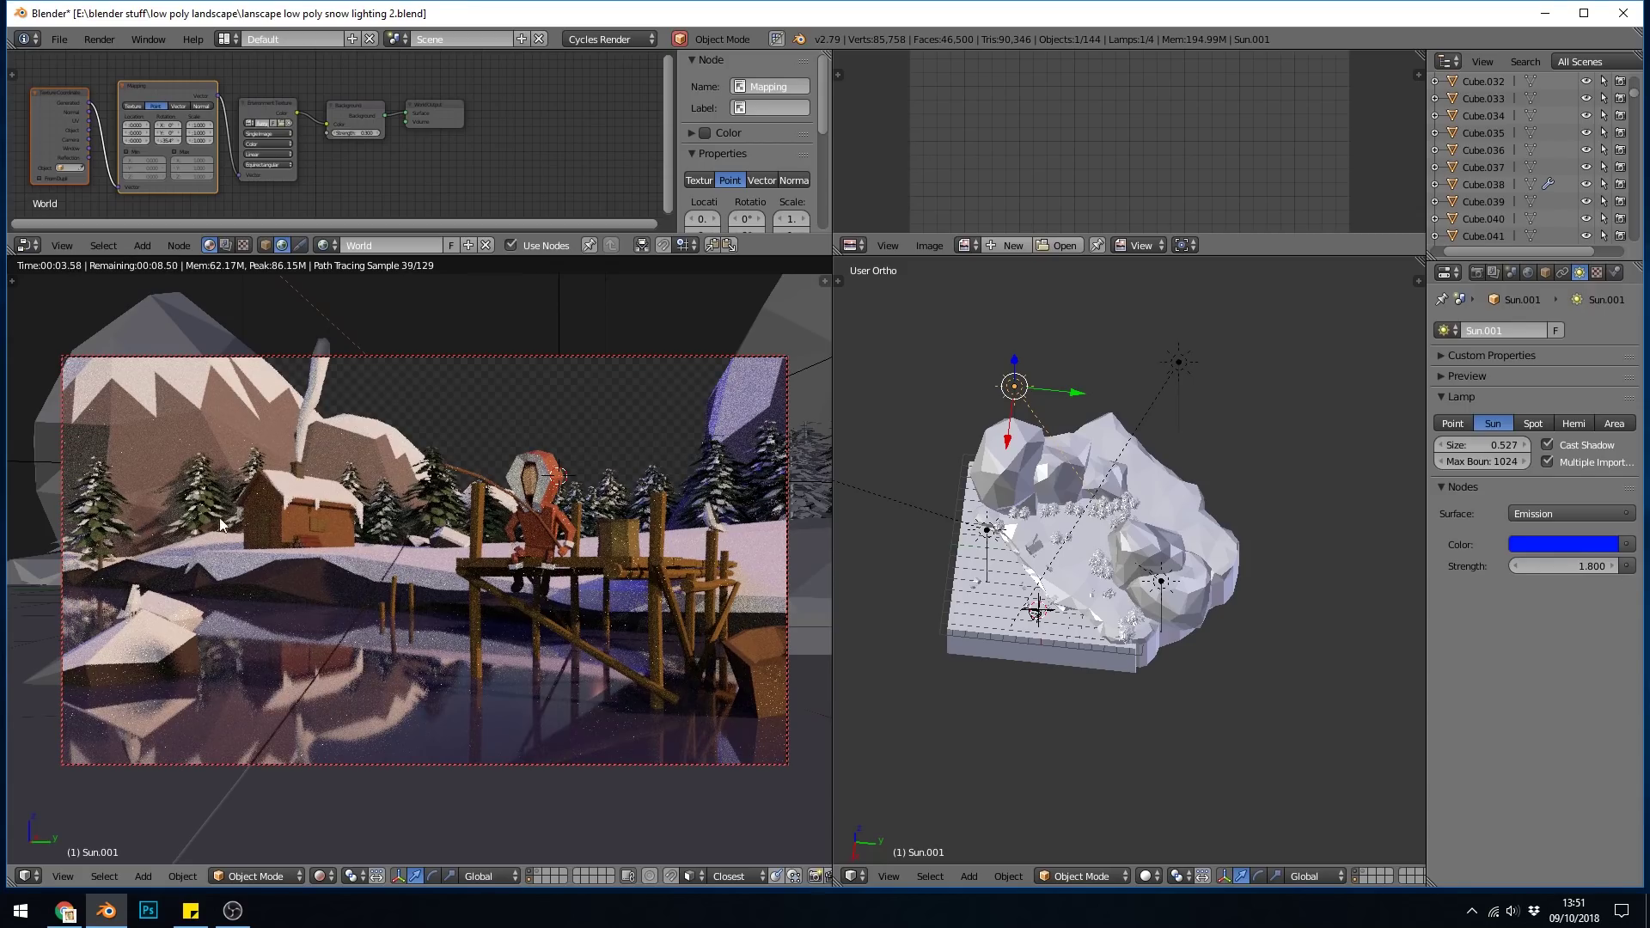
click(1562, 563)
text(0.5)
key(Return)
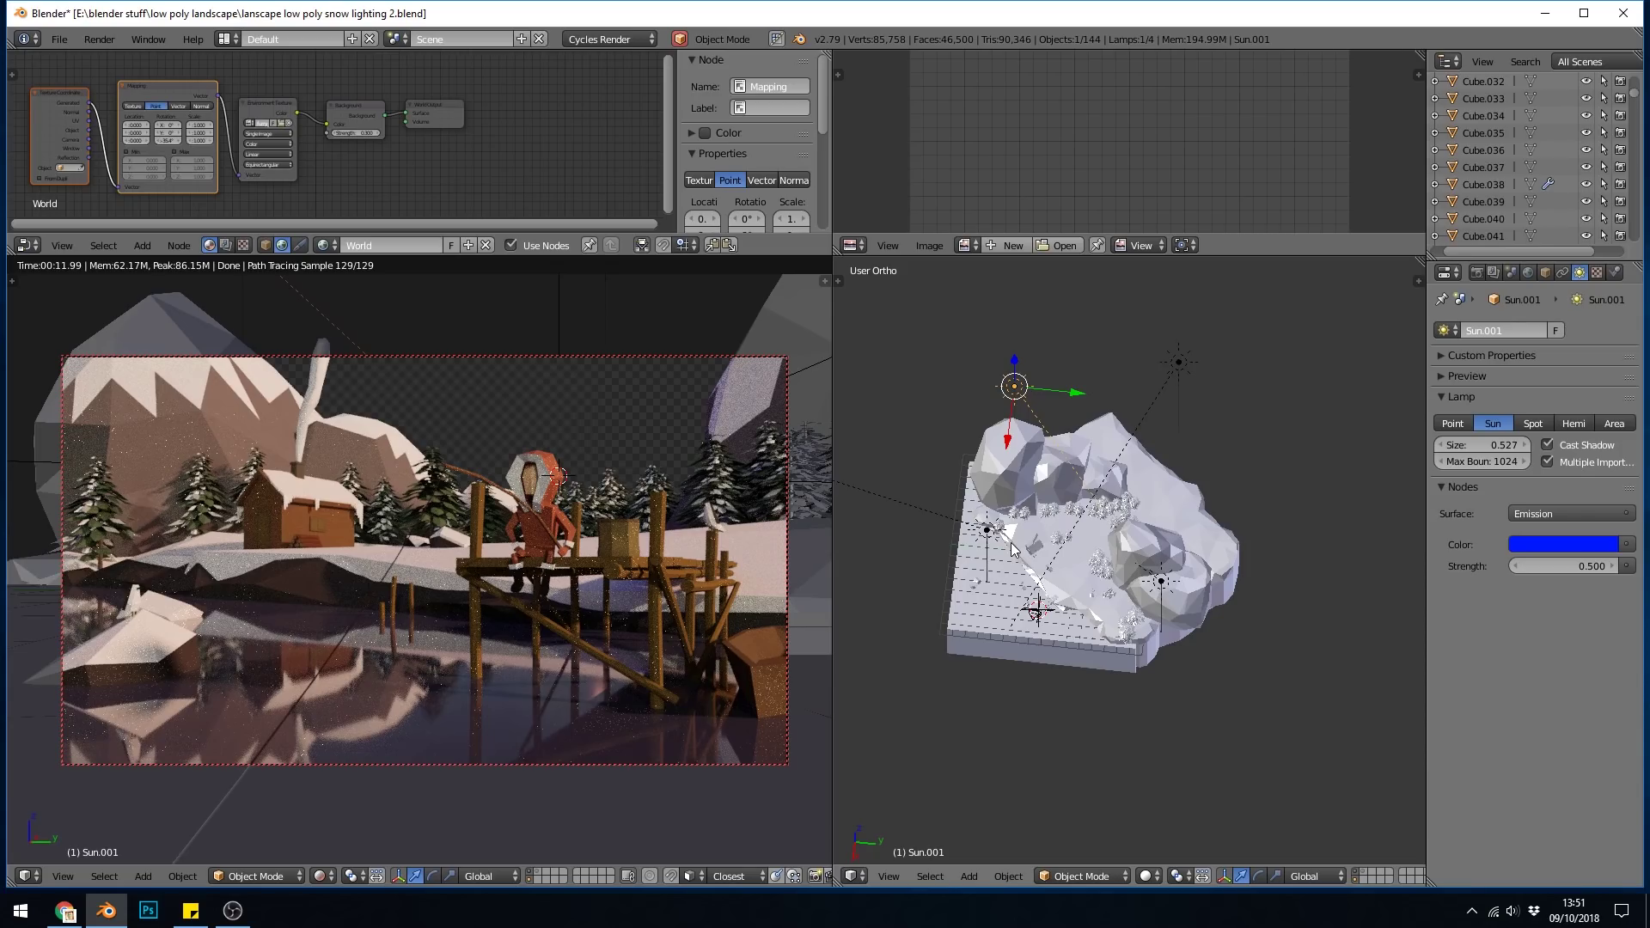
Select the salmon-pink Sun.003 lamp (strength 0.100, size 0.001) in the viewport
right_click(1179, 362)
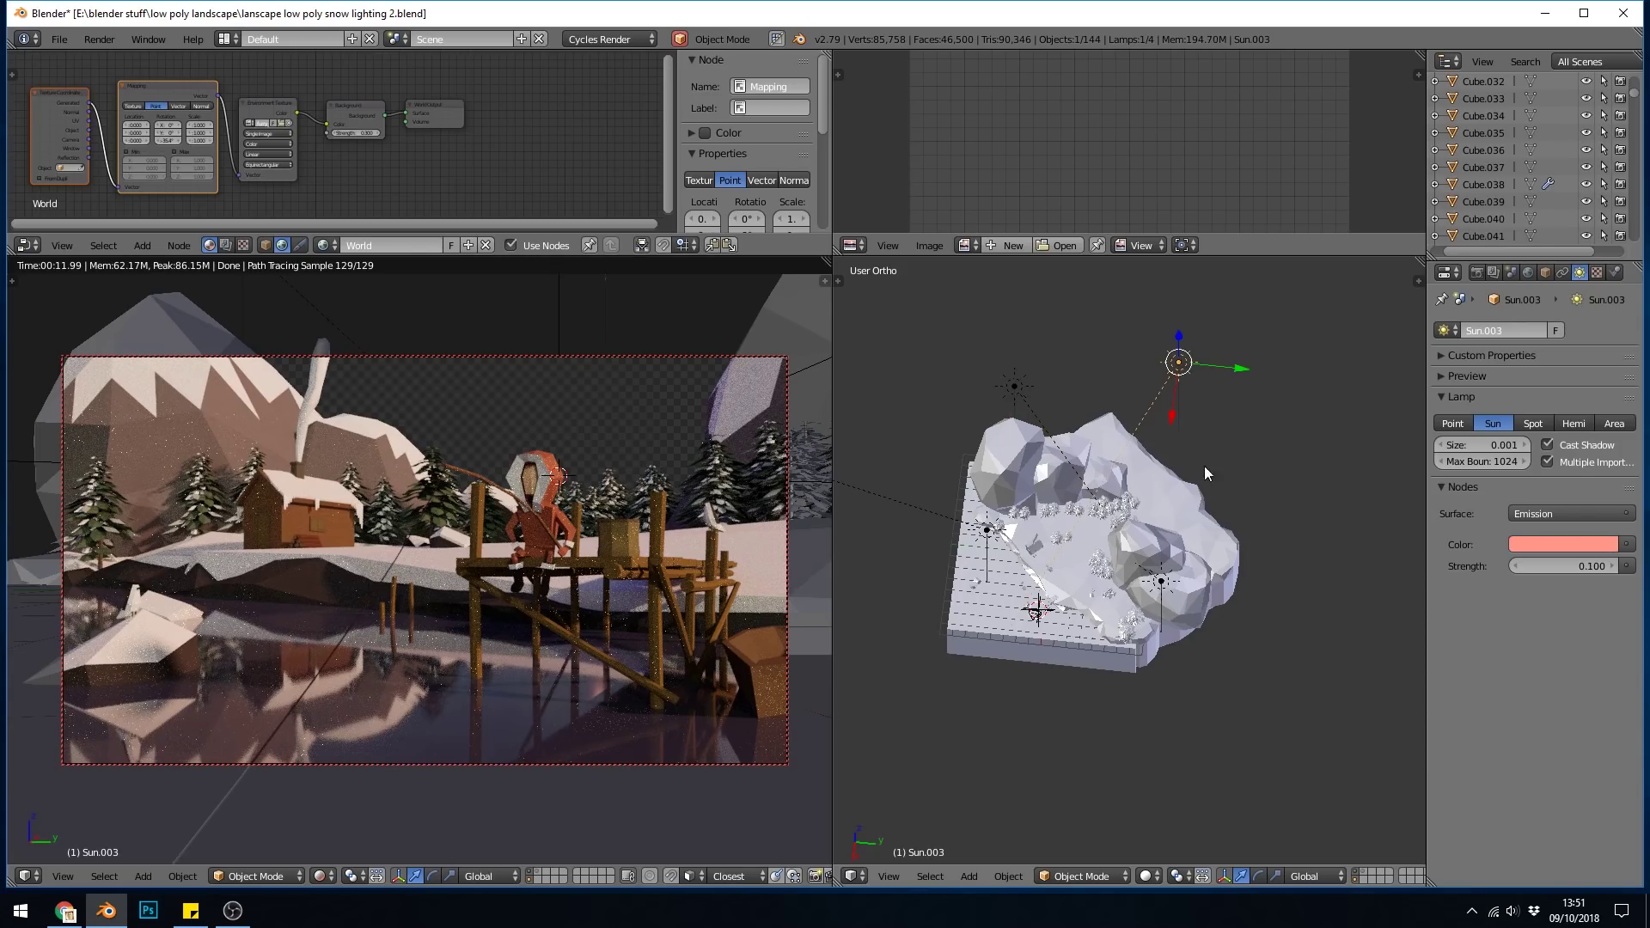